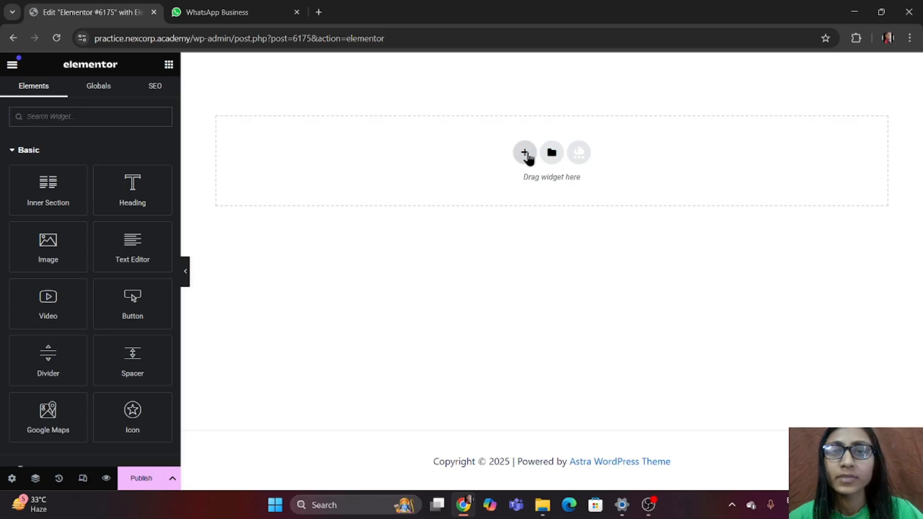
Add a single-column section to the empty page and return to the widget list
{"action": "left_click", "coordinate": [525, 155]}
{"action": "left_click", "coordinate": [383, 179]}
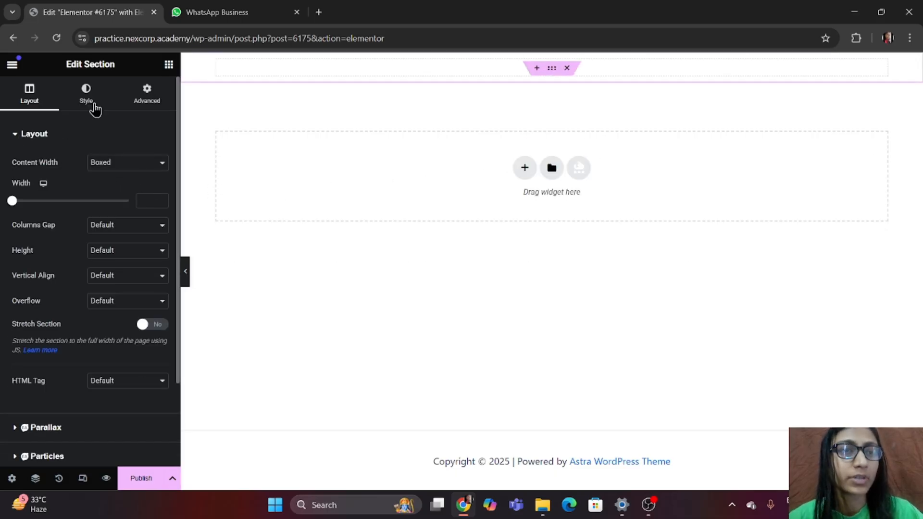
{"action": "left_click", "coordinate": [168, 67]}
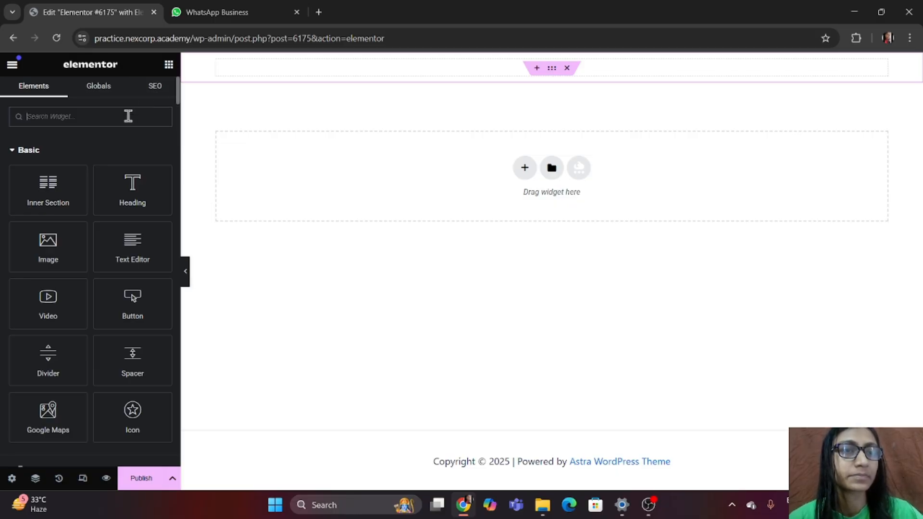
Examine the widget search, the global widgets area and the page's SEO settings
{"action": "left_click", "coordinate": [110, 122]}
{"action": "left_click", "coordinate": [103, 98]}
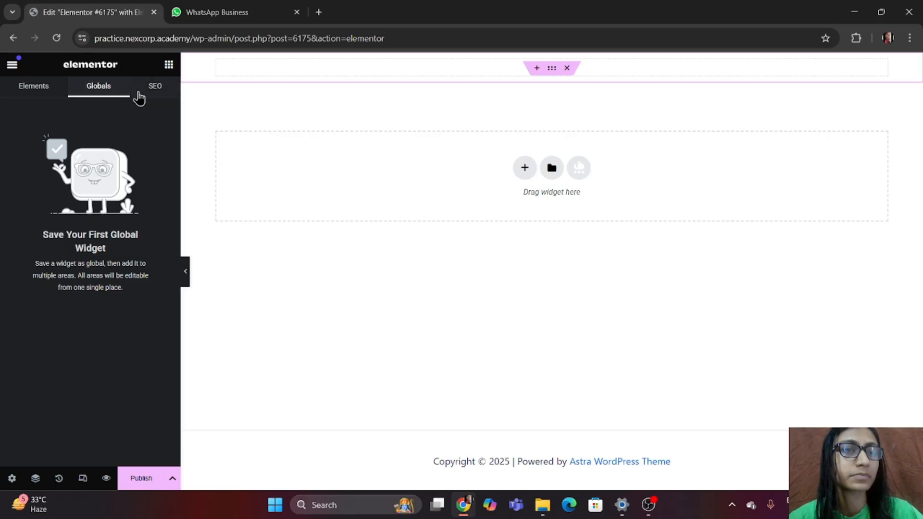
{"action": "left_click", "coordinate": [158, 92]}
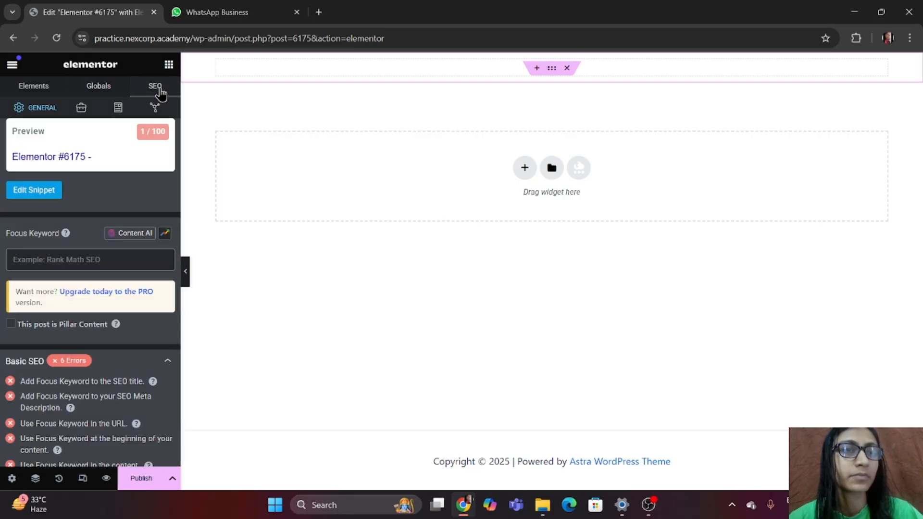
{"action": "left_click", "coordinate": [40, 94]}
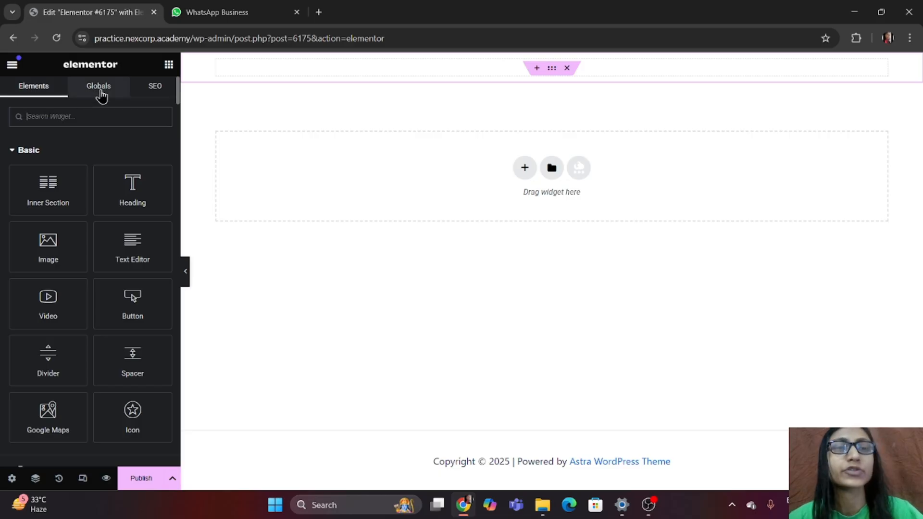
{"action": "left_click", "coordinate": [155, 91]}
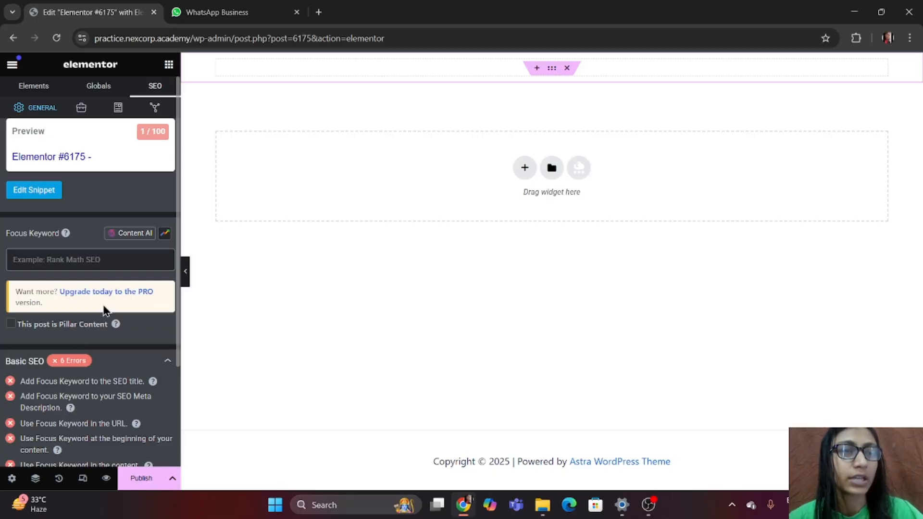
{"action": "scroll", "coordinate": [67, 334], "scroll_direction": "down", "scroll_amount": 3}
{"action": "scroll", "coordinate": [67, 329], "scroll_direction": "up", "scroll_amount": 3}
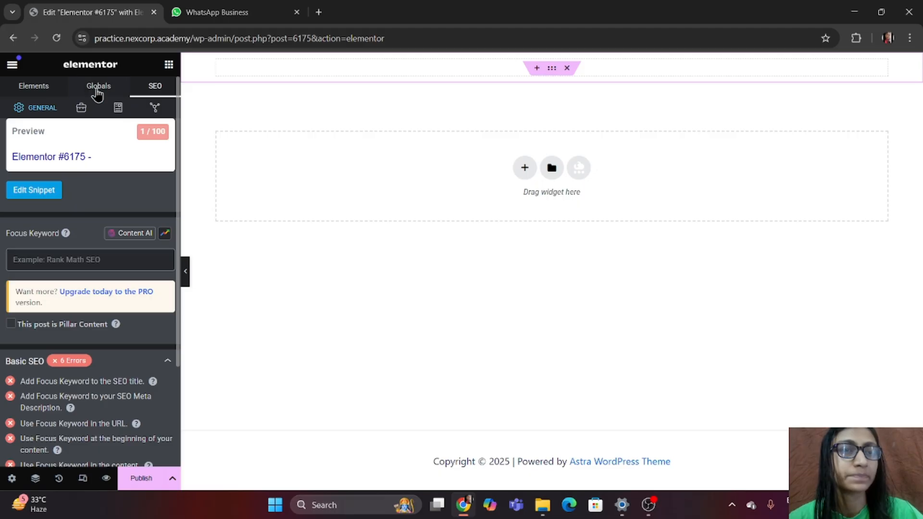
Insert a Video widget from the Basic elements into the new single-column section
{"action": "left_click", "coordinate": [19, 89]}
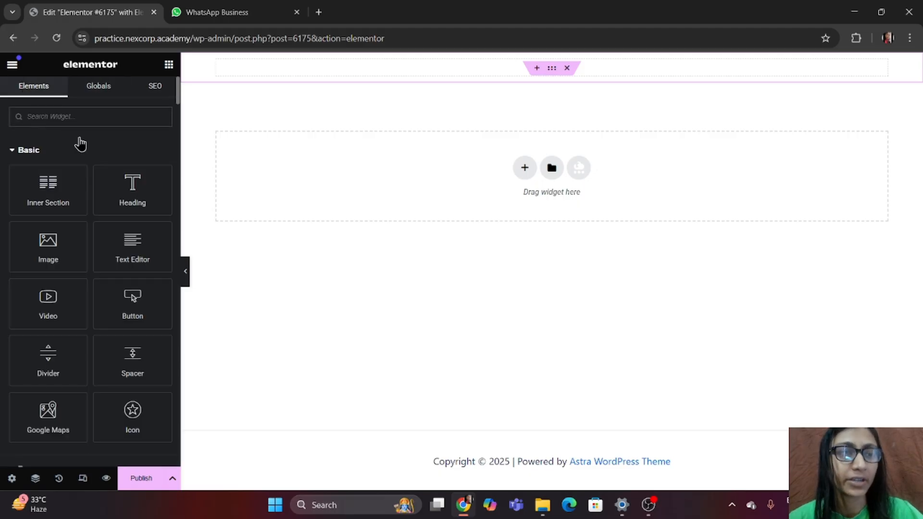
{"action": "left_click_drag", "start_coordinate": [53, 305], "coordinate": [521, 71]}
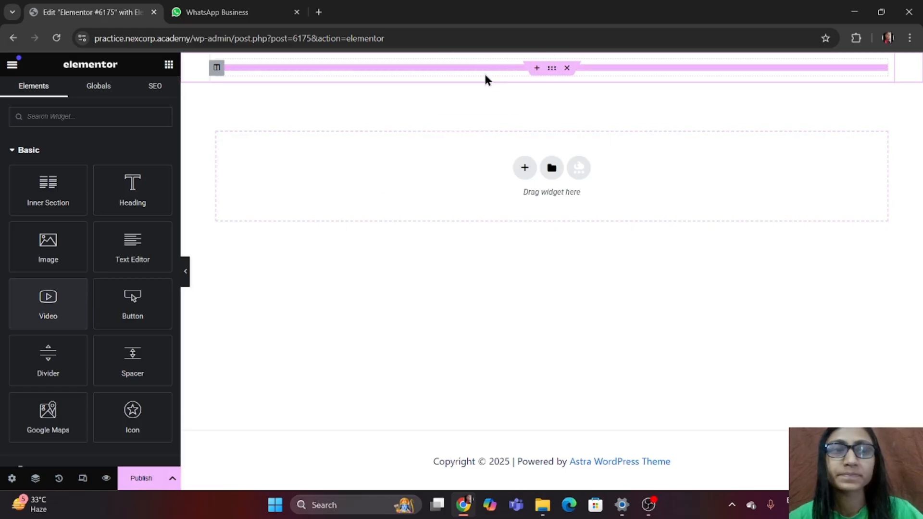
{"action": "left_click", "coordinate": [59, 308]}
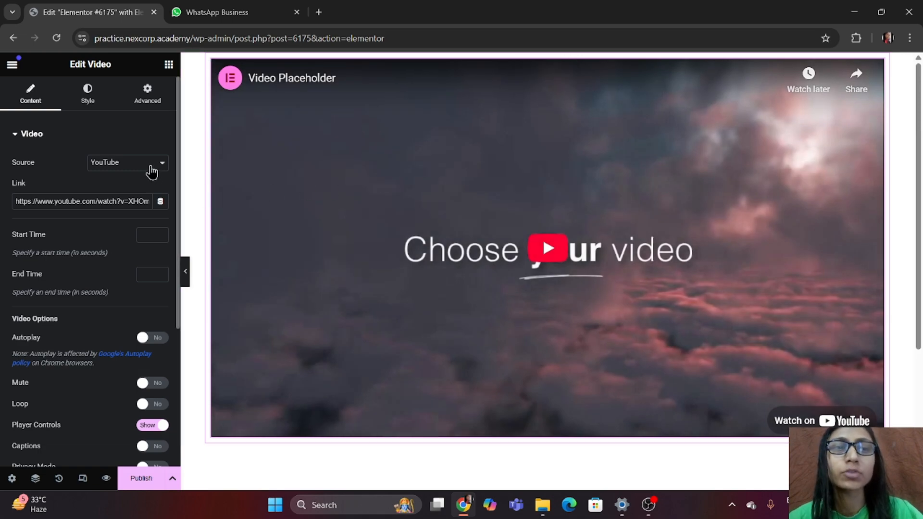
Open YouTube in a new browser tab and copy the share link of the subscribed video "How to make a Wordpress Website | Prepare Complete page"
{"action": "left_click", "coordinate": [319, 12]}
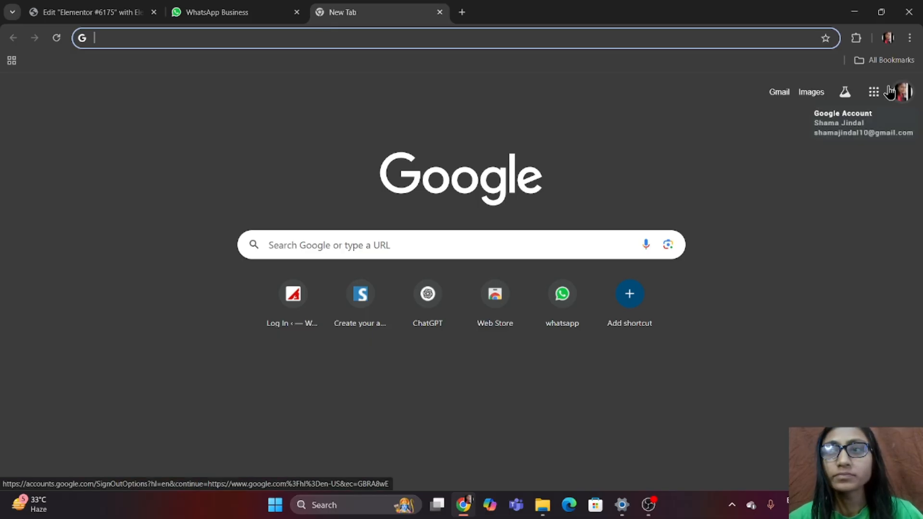
{"action": "type", "text": "you"}
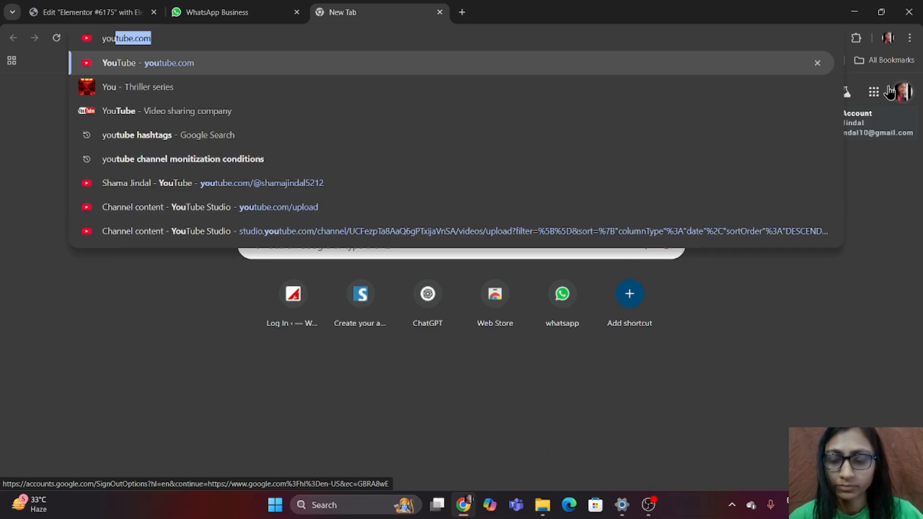
{"action": "key", "text": "Return"}
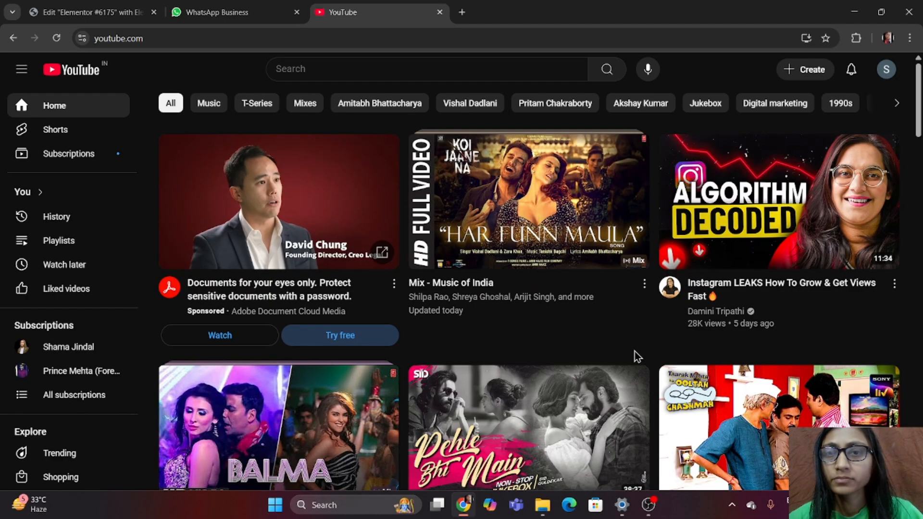
{"action": "left_click", "coordinate": [52, 159]}
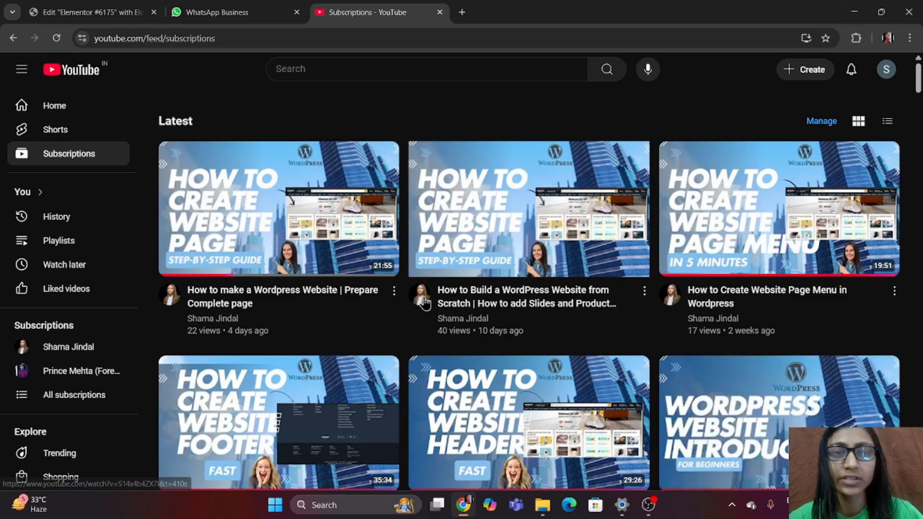
{"action": "left_click", "coordinate": [394, 291]}
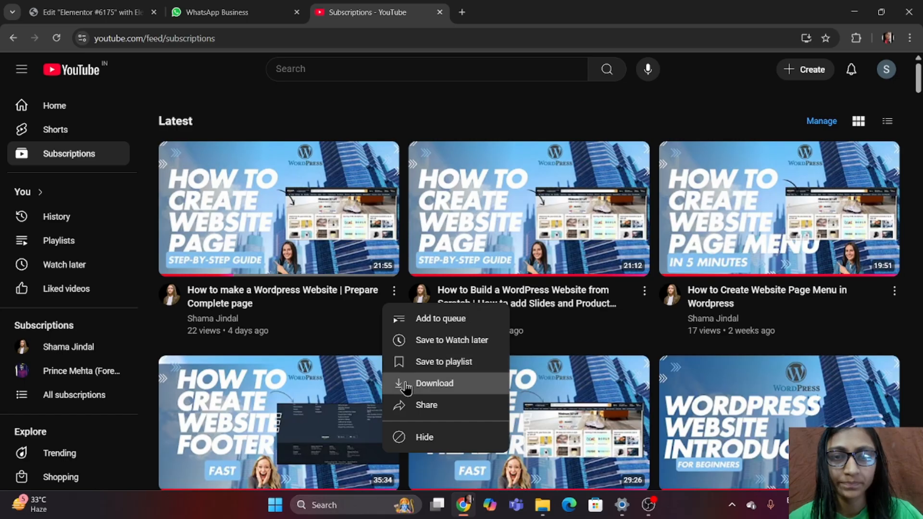
{"action": "left_click", "coordinate": [414, 408]}
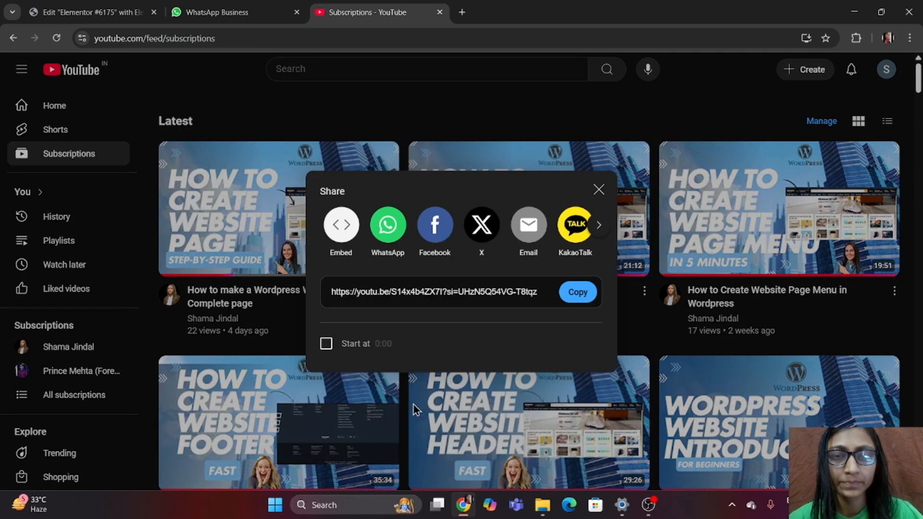
{"action": "left_click", "coordinate": [580, 294]}
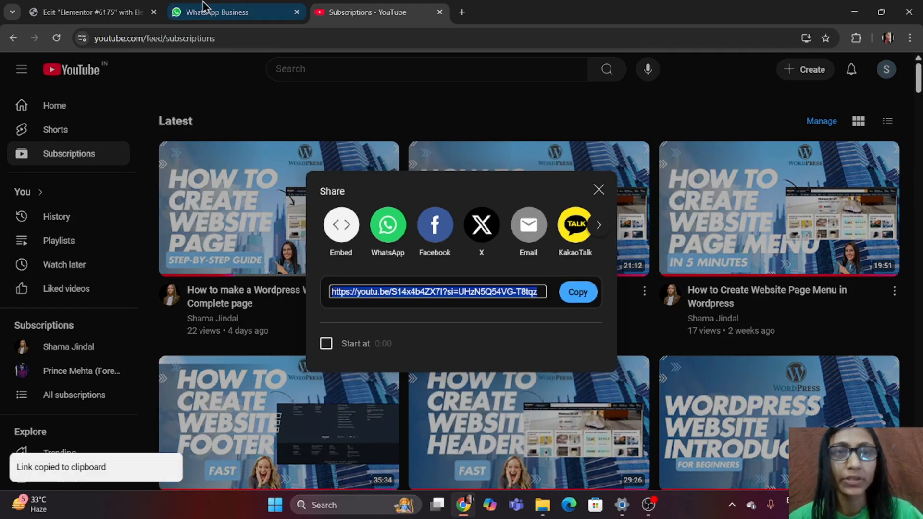
Switch back to the Elementor page and replace the Video widget's link with the copied YouTube link
{"action": "left_click", "coordinate": [98, 10]}
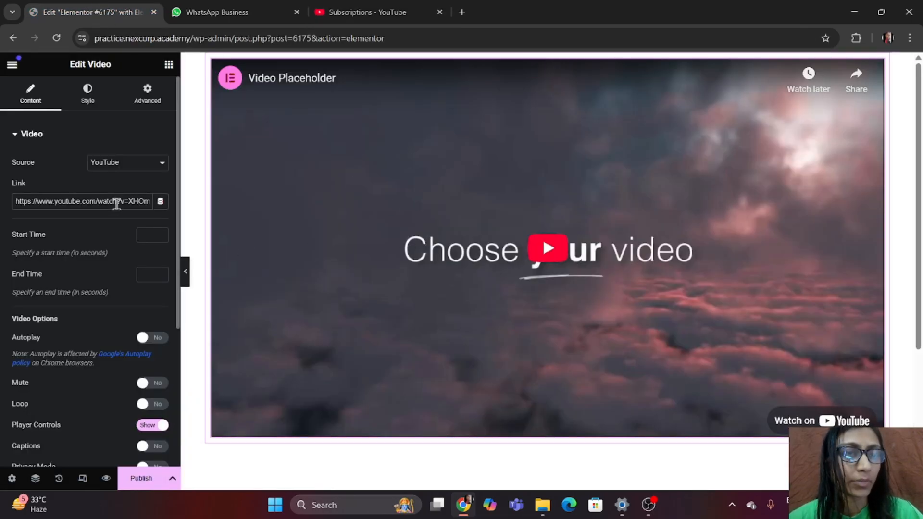
{"action": "triple_click", "coordinate": [117, 201]}
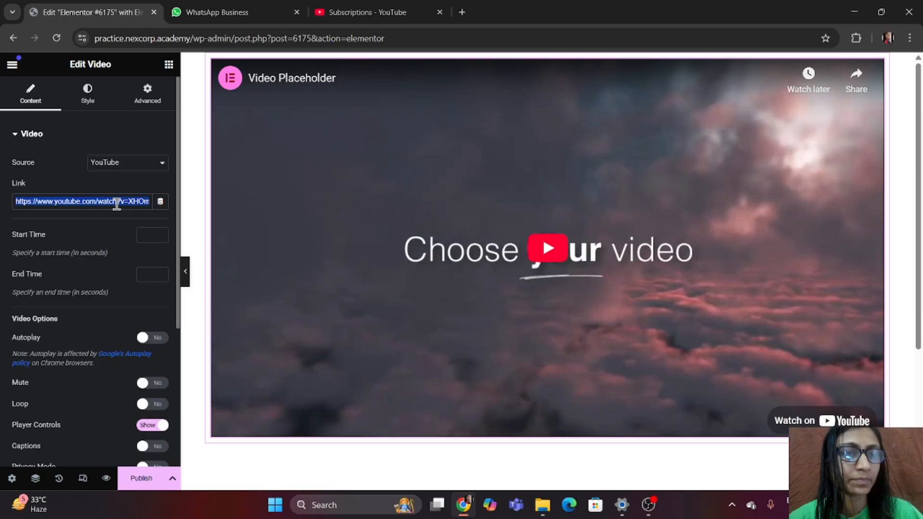
{"action": "key", "text": "ctrl+v"}
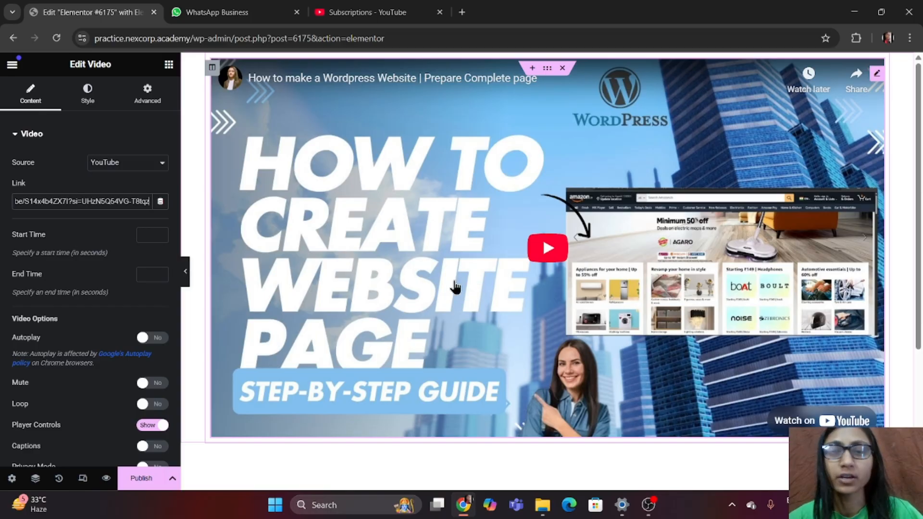
Add another single-column section below the first video and insert a Video widget into it
{"action": "scroll", "coordinate": [387, 243], "scroll_direction": "down", "scroll_amount": 4}
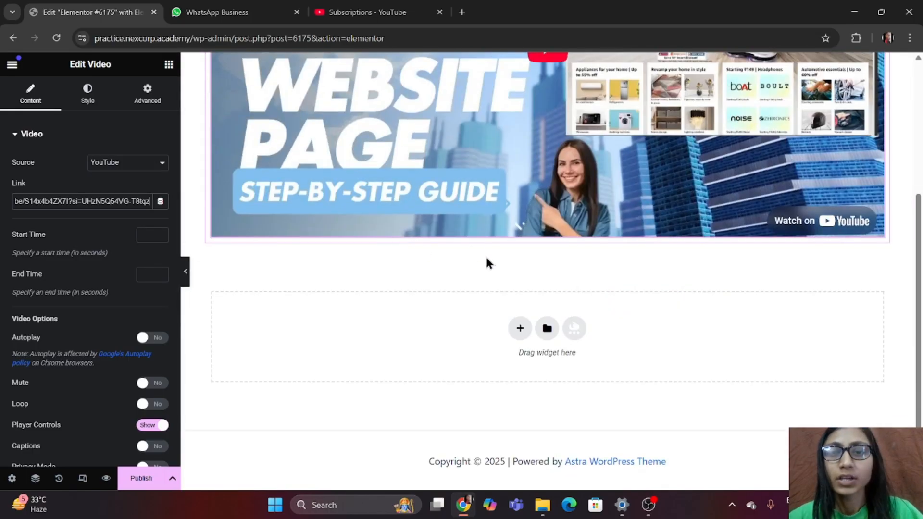
{"action": "left_click", "coordinate": [519, 323]}
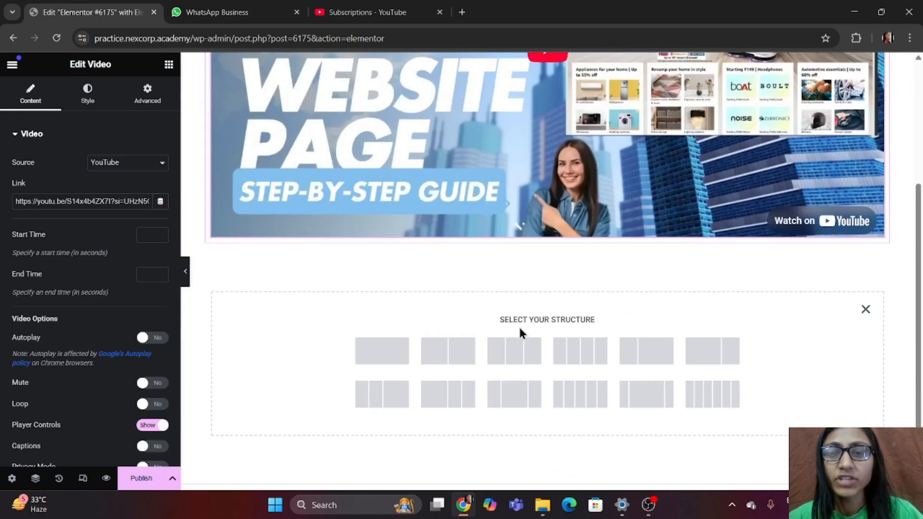
{"action": "left_click", "coordinate": [388, 356]}
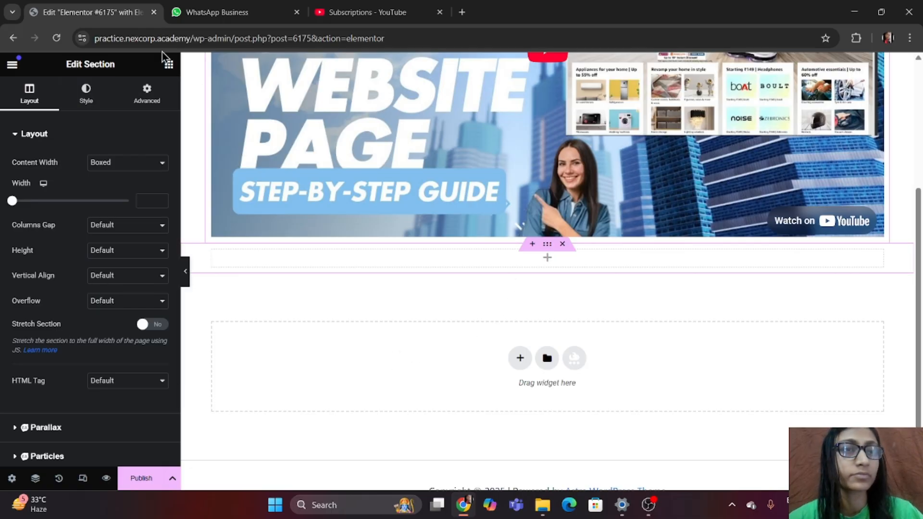
{"action": "left_click", "coordinate": [169, 65]}
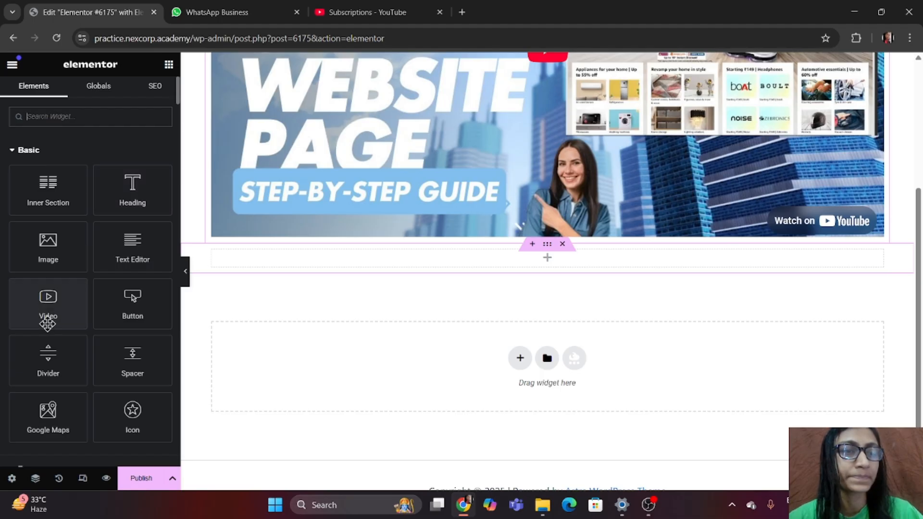
{"action": "left_click_drag", "start_coordinate": [48, 297], "coordinate": [497, 269]}
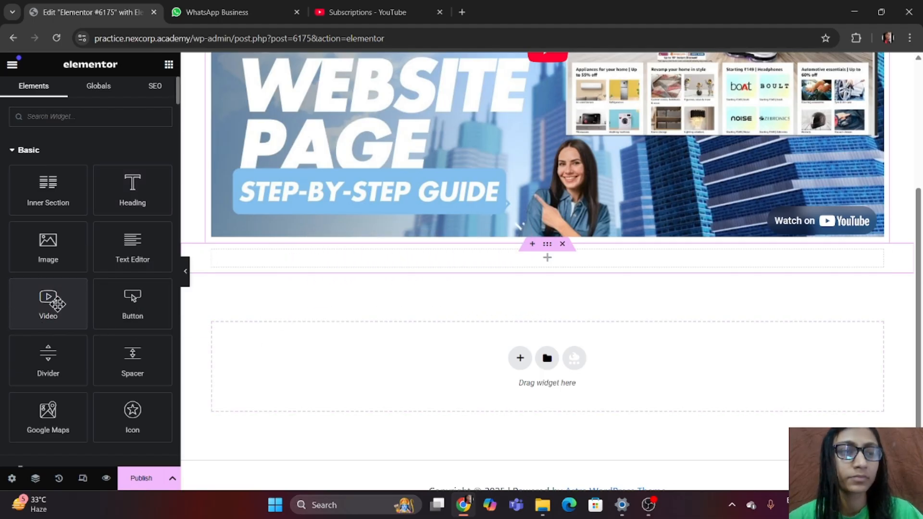
{"action": "left_click", "coordinate": [55, 303]}
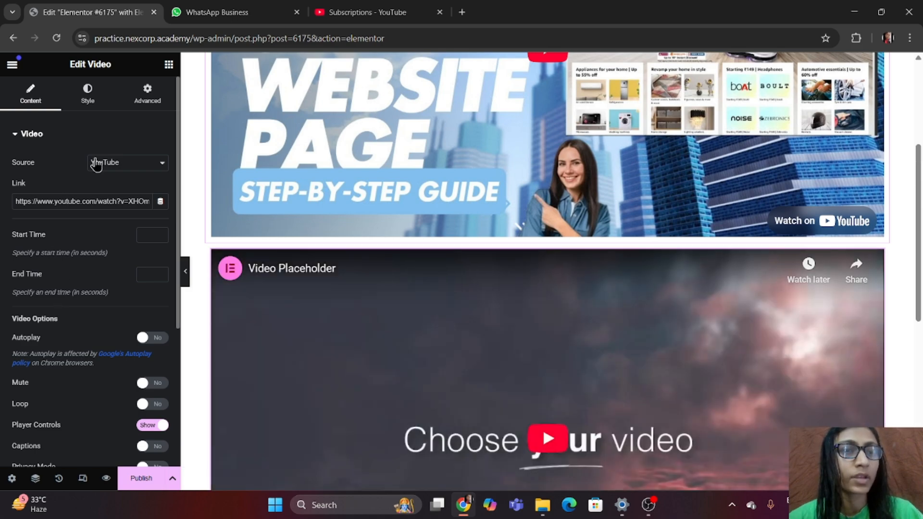
Set the second Video widget's source to Self Hosted and open the media chooser for its video file
{"action": "left_click", "coordinate": [103, 163]}
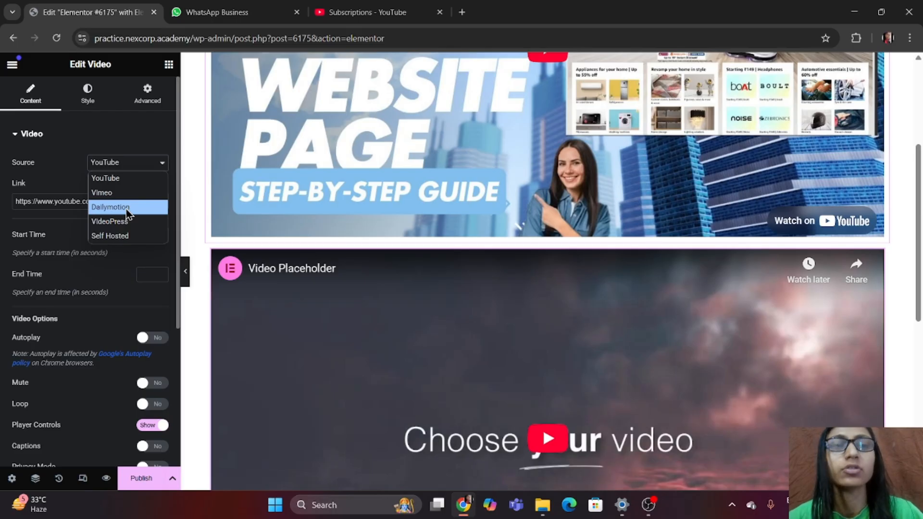
{"action": "left_click", "coordinate": [133, 235]}
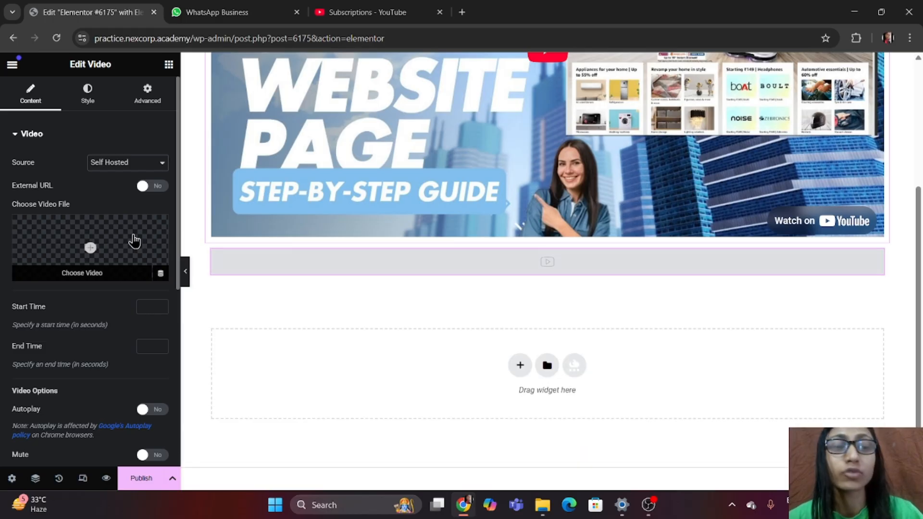
{"action": "left_click", "coordinate": [116, 242]}
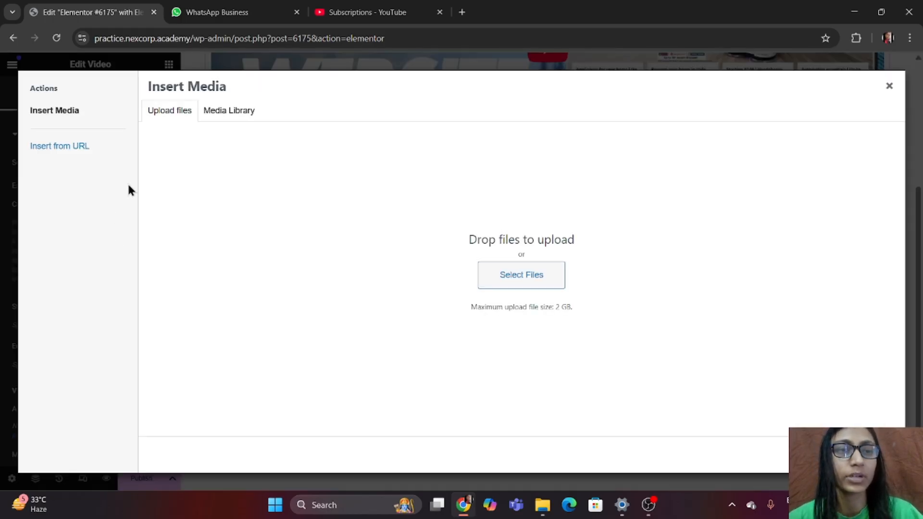
Check the Media Library for an existing video and return to the file upload area
{"action": "left_click", "coordinate": [230, 114]}
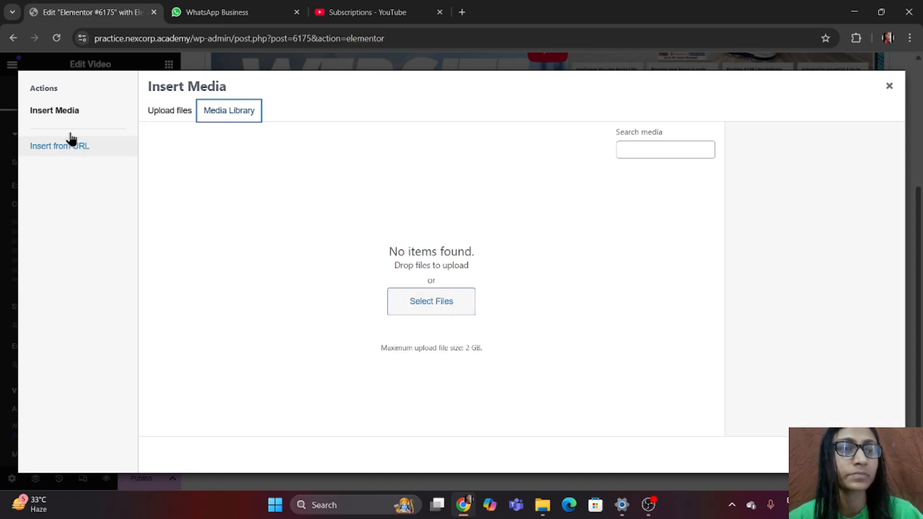
{"action": "left_click", "coordinate": [70, 113]}
{"action": "left_click", "coordinate": [172, 113]}
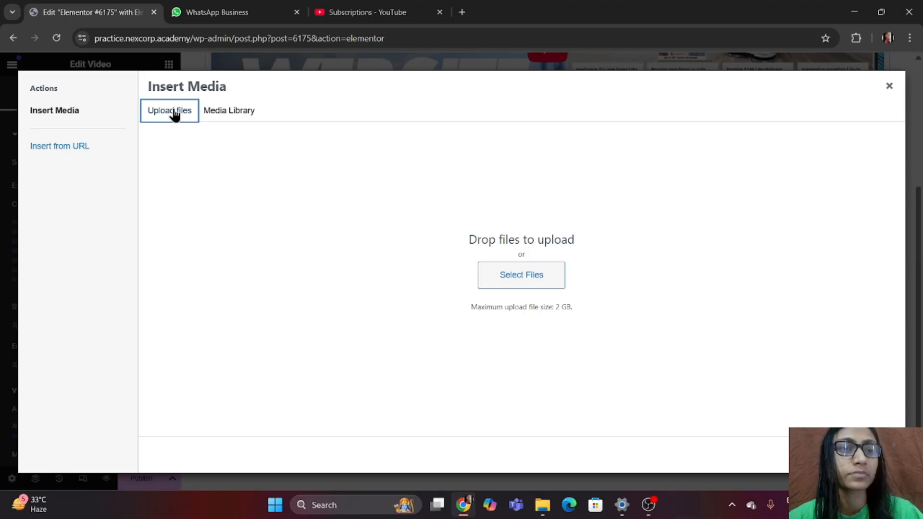
Upload the video file 3015510-hd_1920_1080_24fps from the Downloads folder to the media library
{"action": "left_click", "coordinate": [541, 284]}
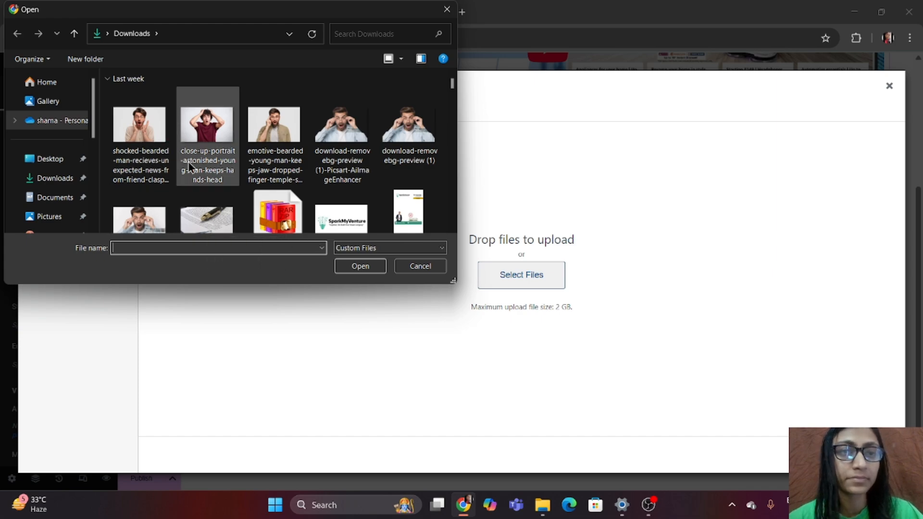
{"action": "scroll", "coordinate": [190, 167], "scroll_direction": "down", "scroll_amount": 5}
{"action": "left_click", "coordinate": [51, 186]}
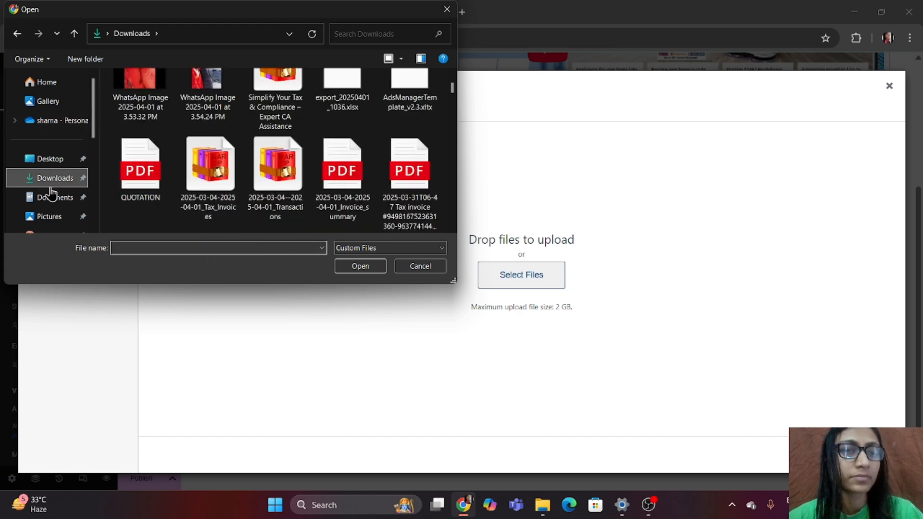
{"action": "scroll", "coordinate": [142, 168], "scroll_direction": "down", "scroll_amount": 10}
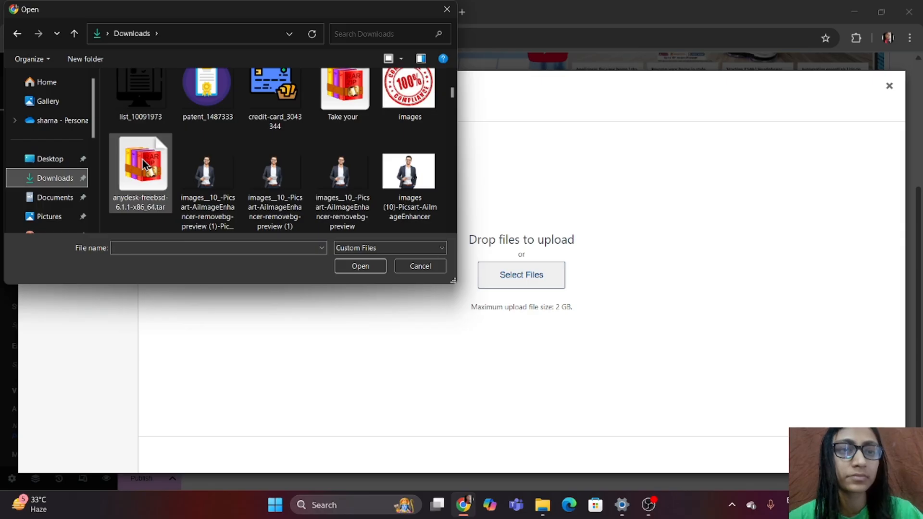
{"action": "scroll", "coordinate": [143, 163], "scroll_direction": "down", "scroll_amount": 5}
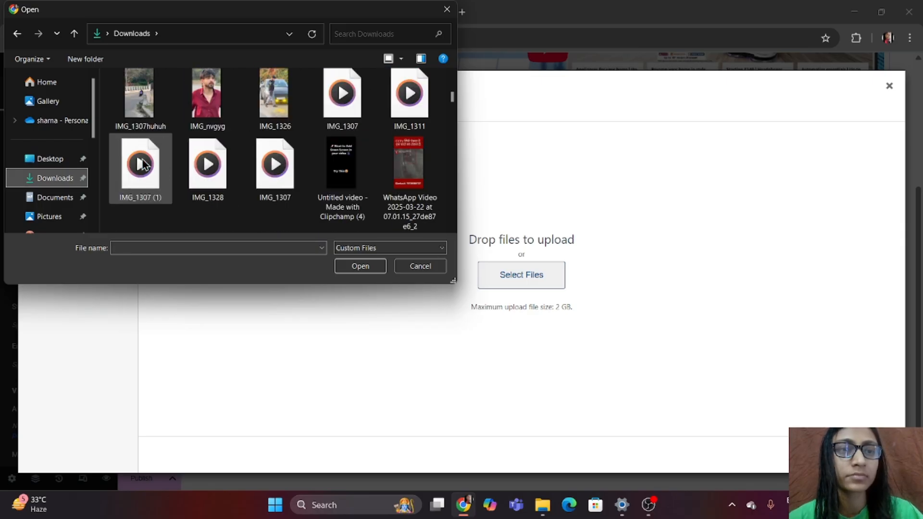
{"action": "scroll", "coordinate": [143, 164], "scroll_direction": "down", "scroll_amount": 3}
{"action": "scroll", "coordinate": [143, 165], "scroll_direction": "down", "scroll_amount": 3}
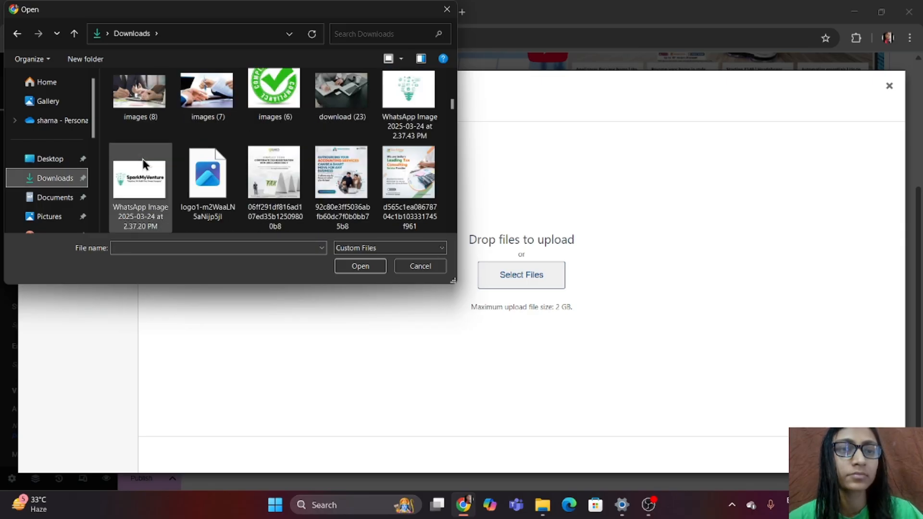
{"action": "scroll", "coordinate": [143, 164], "scroll_direction": "down", "scroll_amount": 9}
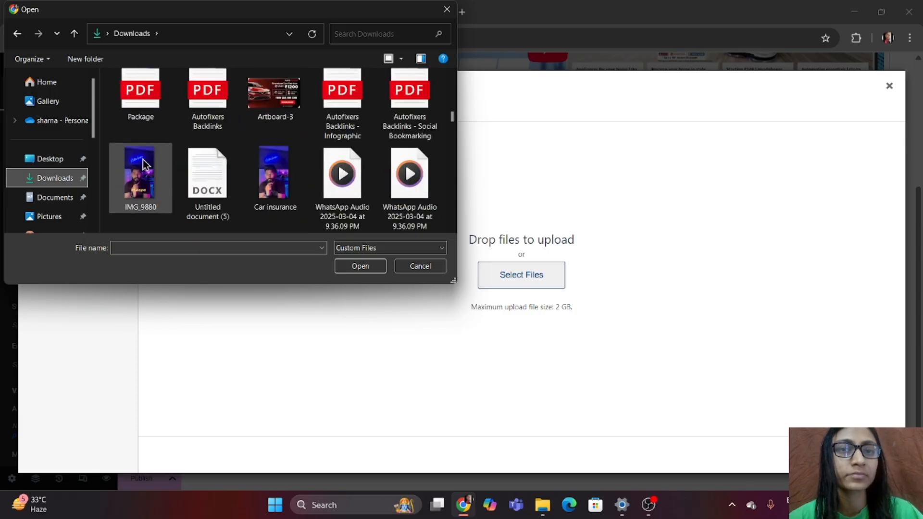
{"action": "scroll", "coordinate": [143, 164], "scroll_direction": "down", "scroll_amount": 3}
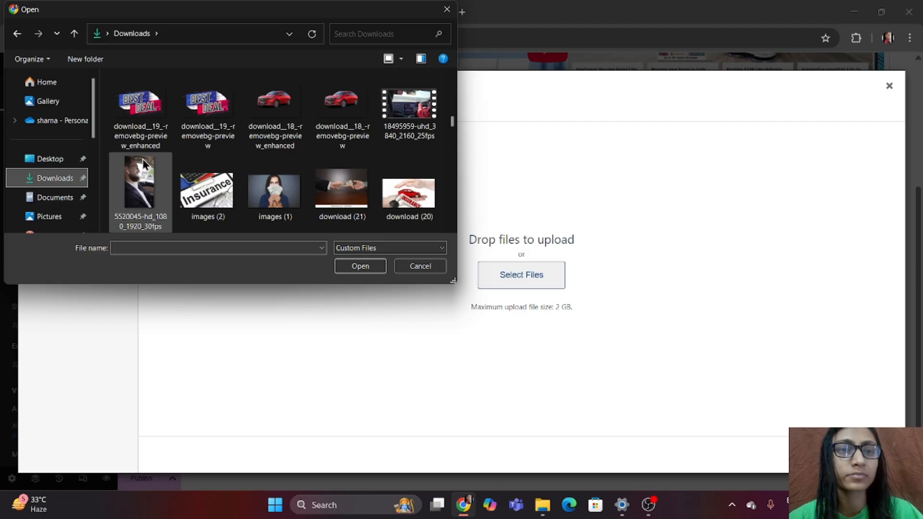
{"action": "scroll", "coordinate": [143, 164], "scroll_direction": "down", "scroll_amount": 12}
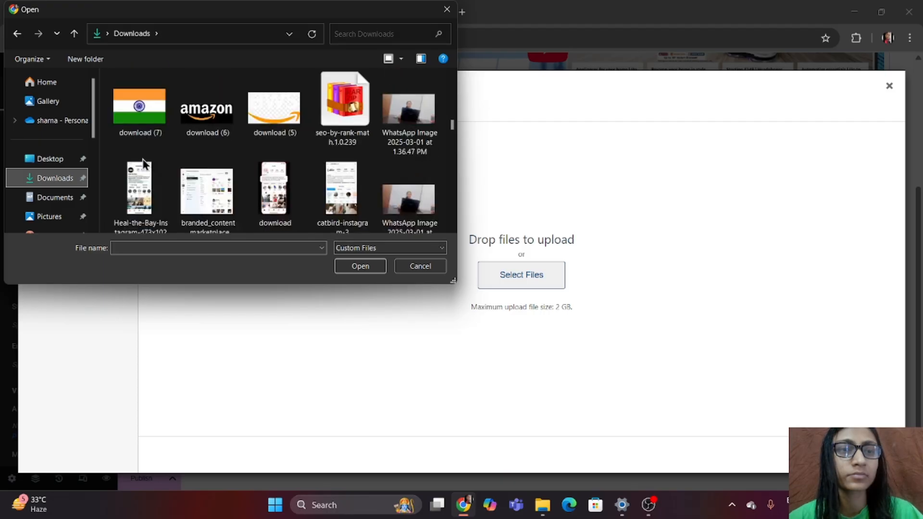
{"action": "scroll", "coordinate": [143, 164], "scroll_direction": "down", "scroll_amount": 3}
{"action": "scroll", "coordinate": [143, 164], "scroll_direction": "up", "scroll_amount": 5}
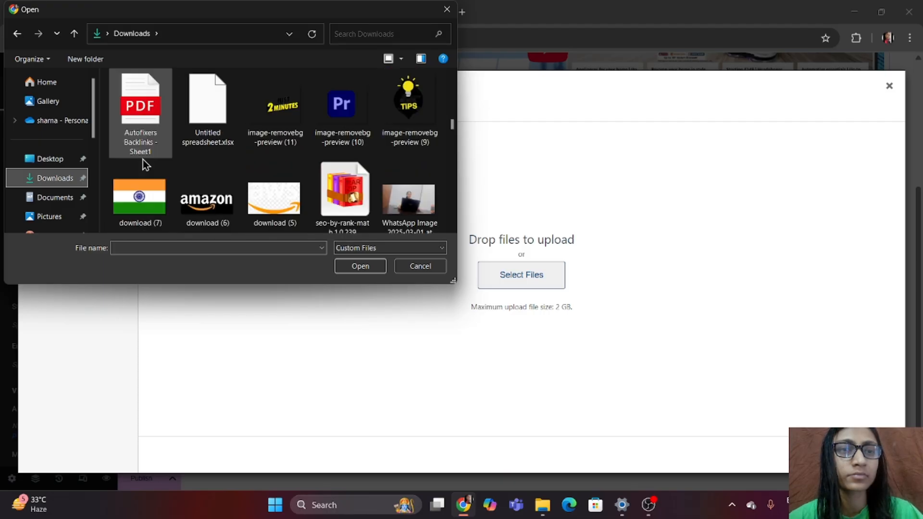
{"action": "scroll", "coordinate": [144, 164], "scroll_direction": "down", "scroll_amount": 6}
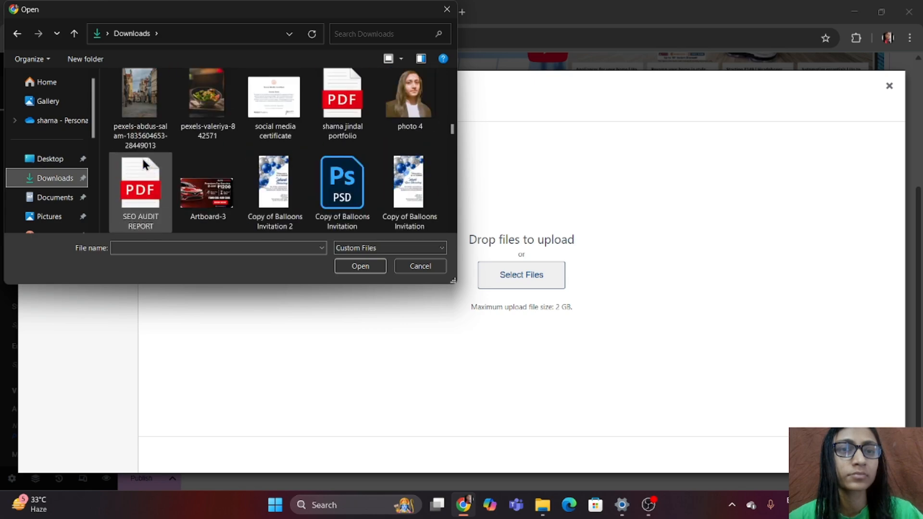
{"action": "scroll", "coordinate": [142, 161], "scroll_direction": "down", "scroll_amount": 4}
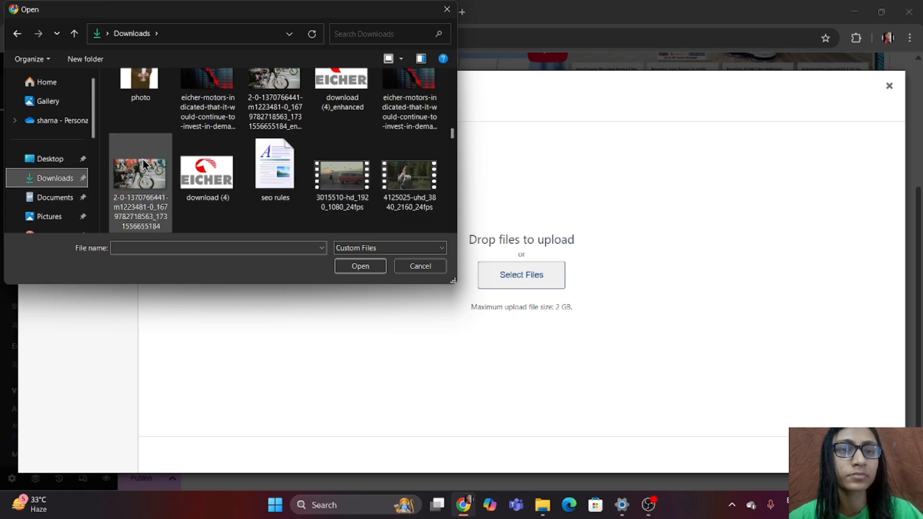
{"action": "scroll", "coordinate": [143, 164], "scroll_direction": "down", "scroll_amount": 3}
{"action": "scroll", "coordinate": [143, 163], "scroll_direction": "up", "scroll_amount": 2}
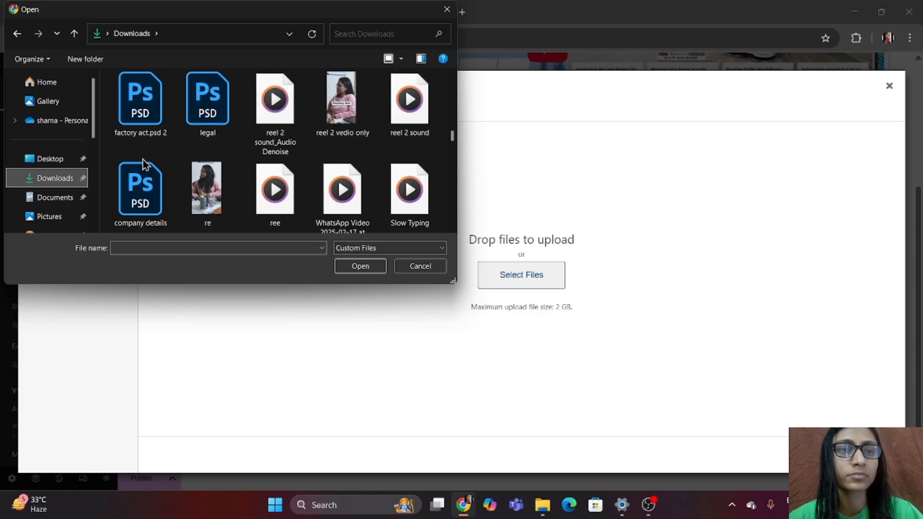
{"action": "scroll", "coordinate": [143, 164], "scroll_direction": "up", "scroll_amount": 3}
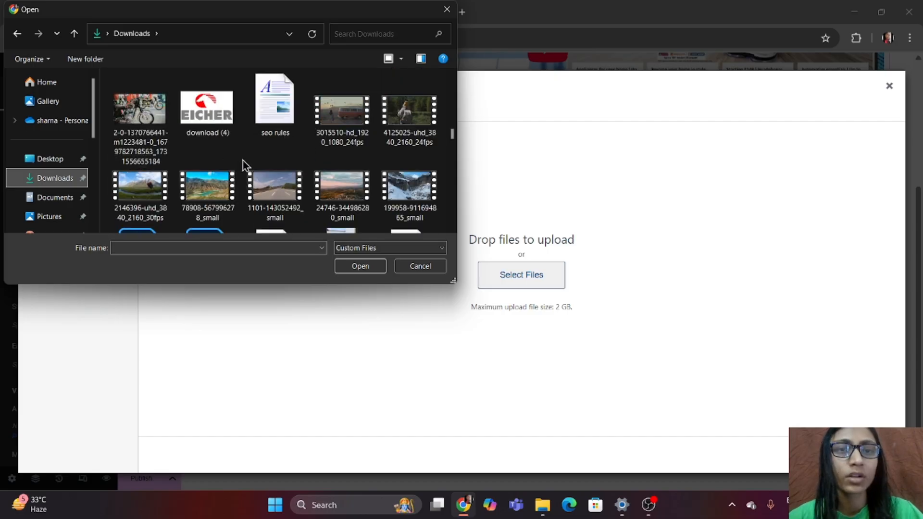
{"action": "left_click", "coordinate": [345, 139]}
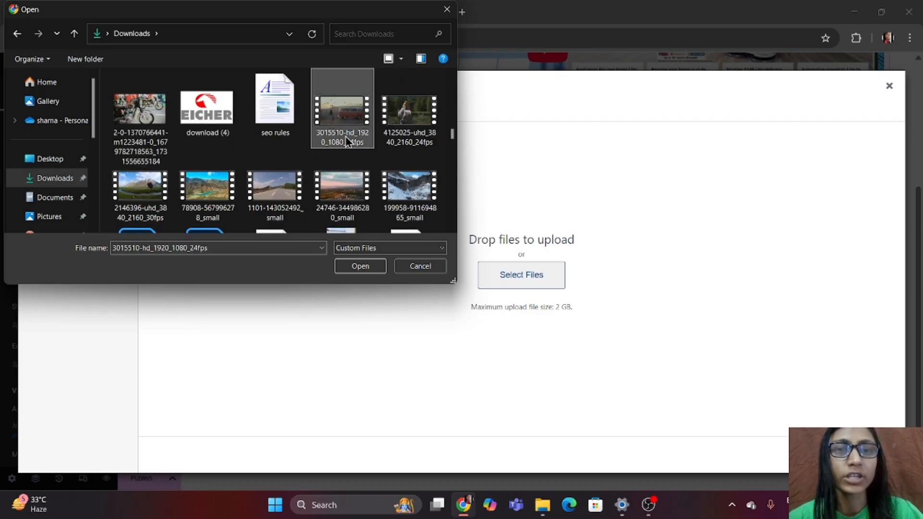
{"action": "left_click", "coordinate": [360, 267]}
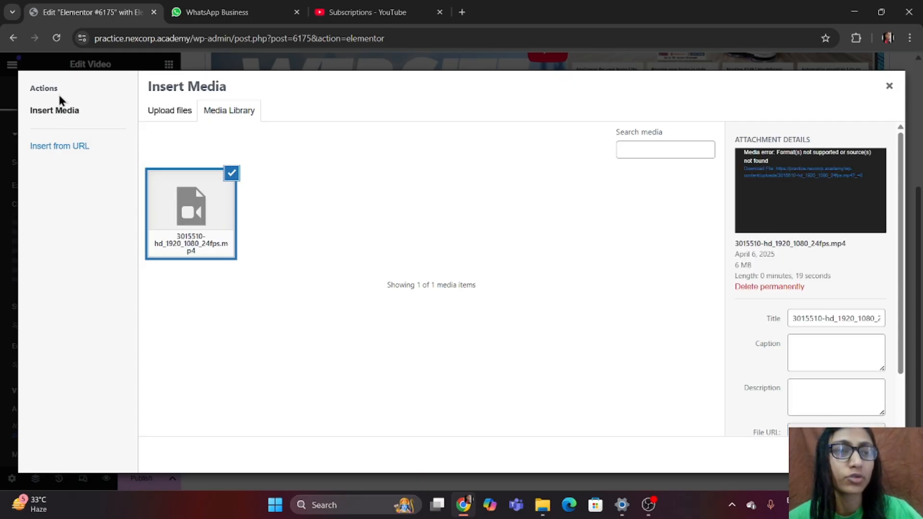
{"action": "left_click", "coordinate": [65, 110]}
{"action": "left_click", "coordinate": [161, 113]}
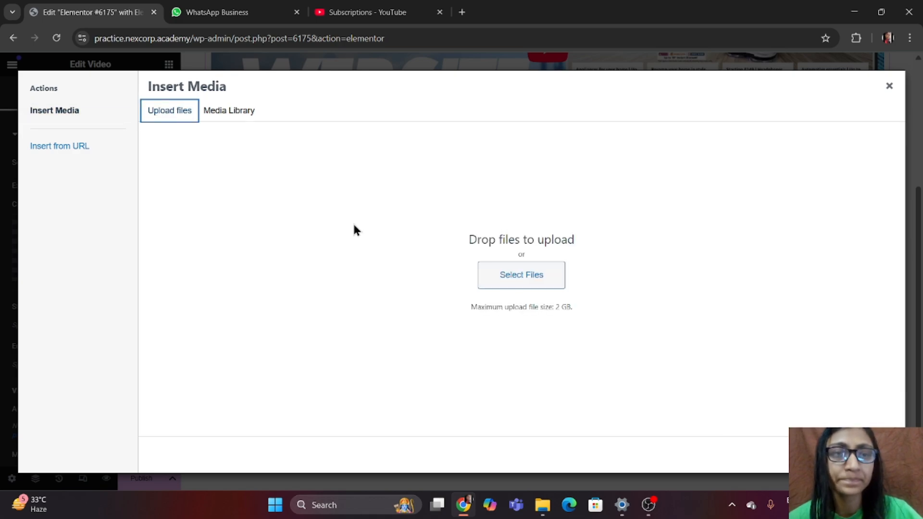
{"action": "left_click", "coordinate": [548, 272]}
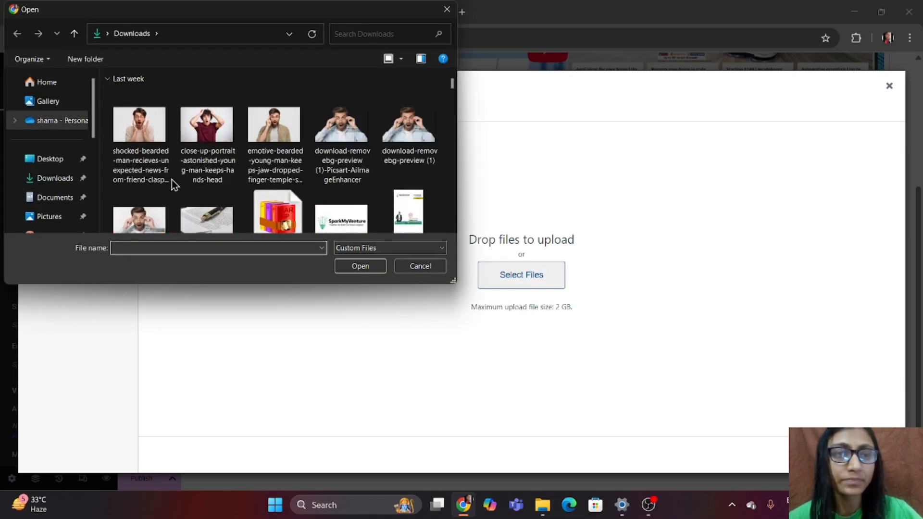
{"action": "scroll", "coordinate": [67, 198], "scroll_direction": "down", "scroll_amount": 3}
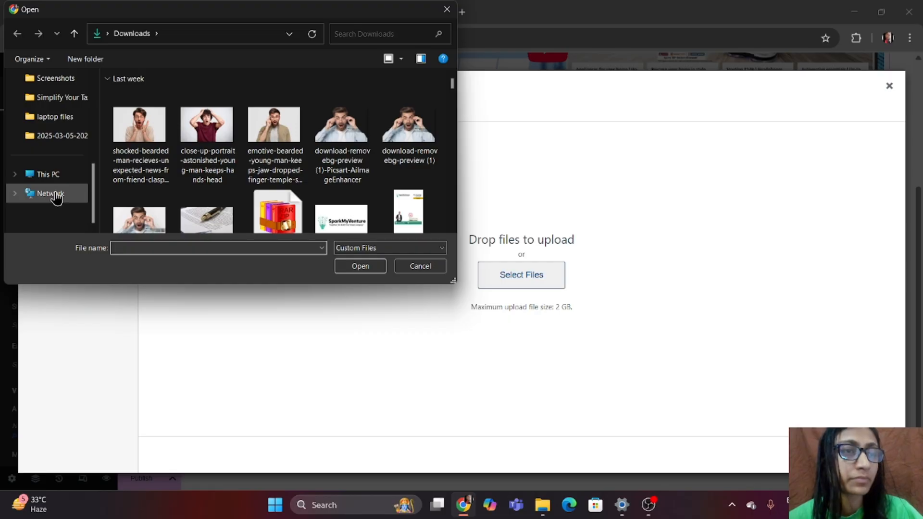
{"action": "left_click", "coordinate": [43, 117]}
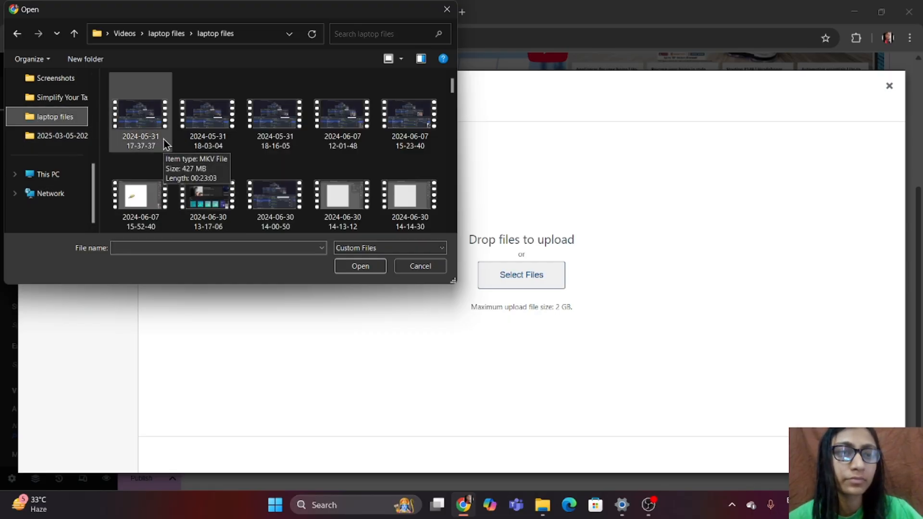
{"action": "left_click", "coordinate": [226, 146]}
{"action": "left_click", "coordinate": [378, 270]}
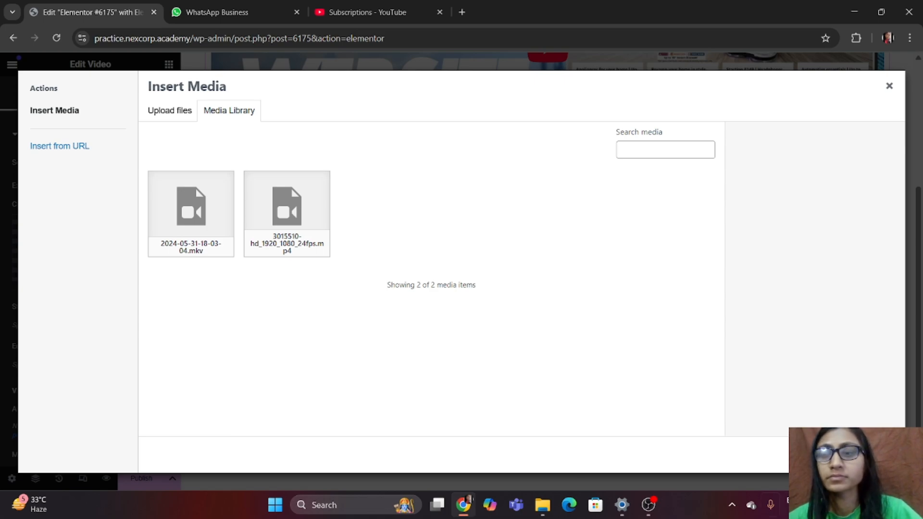
{"action": "left_click", "coordinate": [209, 234]}
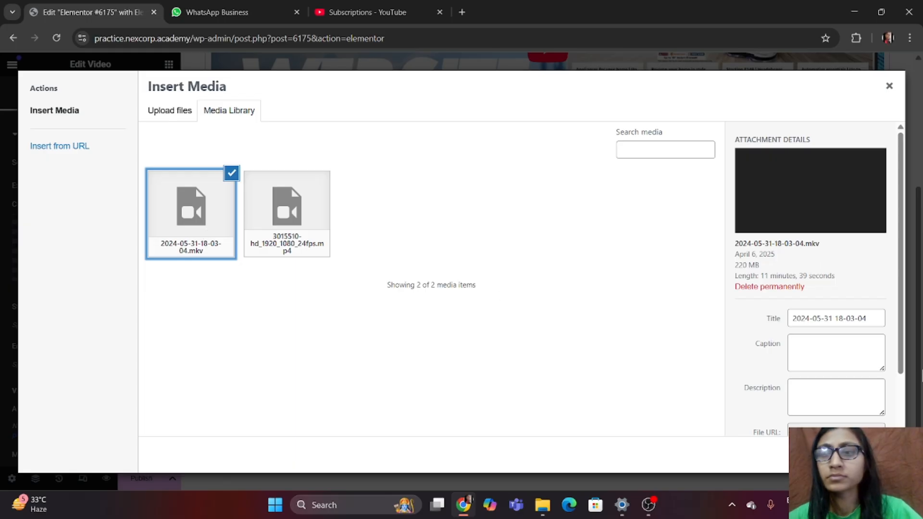
{"action": "scroll", "coordinate": [860, 390], "scroll_direction": "down", "scroll_amount": 2}
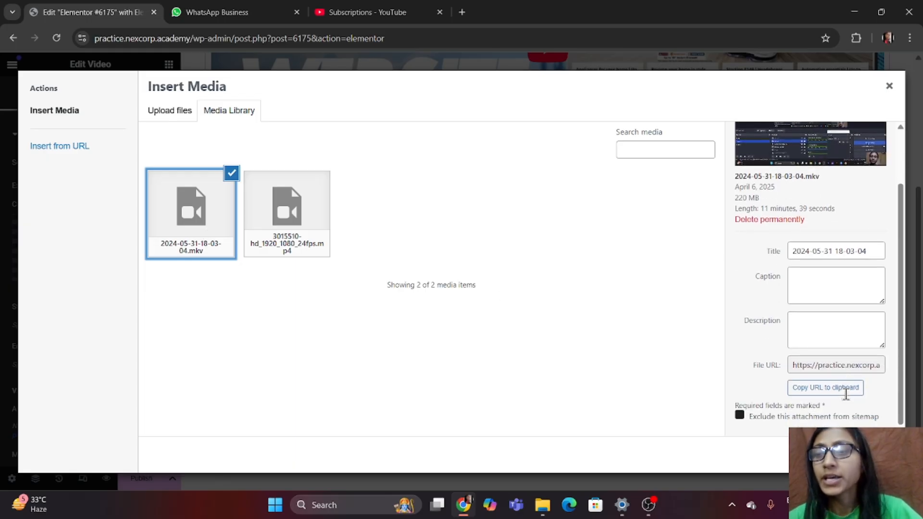
{"action": "left_click", "coordinate": [860, 455]}
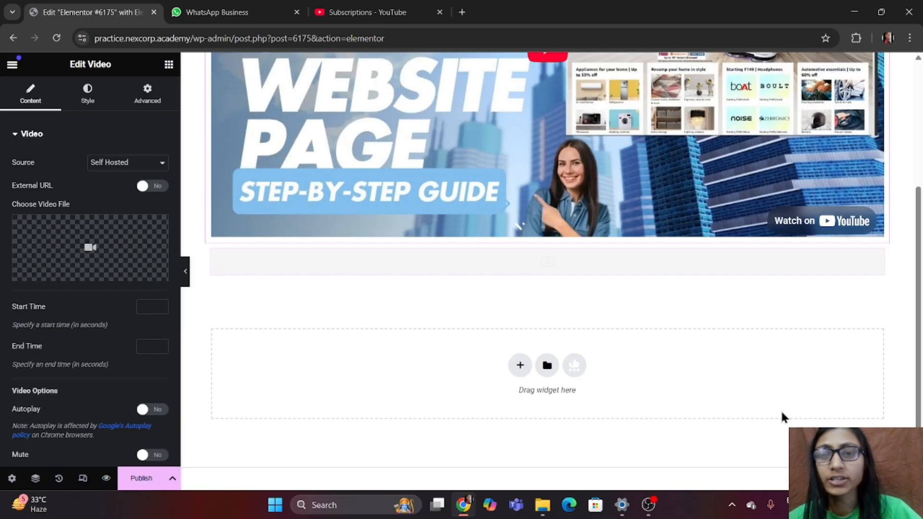
Review both video widgets on the page, briefly playing and pausing the embedded YouTube video
{"action": "scroll", "coordinate": [628, 317], "scroll_direction": "down", "scroll_amount": 3}
{"action": "scroll", "coordinate": [629, 317], "scroll_direction": "down", "scroll_amount": 1}
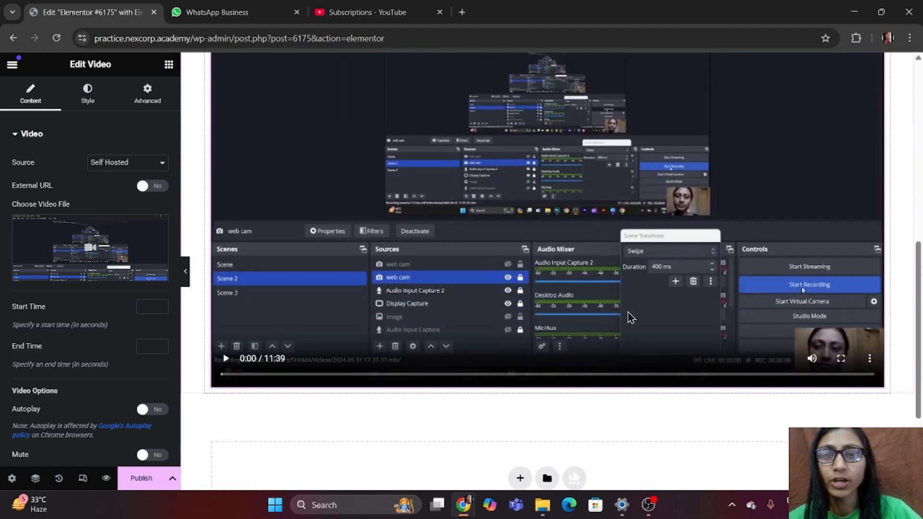
{"action": "scroll", "coordinate": [628, 317], "scroll_direction": "up", "scroll_amount": 3}
{"action": "scroll", "coordinate": [628, 317], "scroll_direction": "down", "scroll_amount": 5}
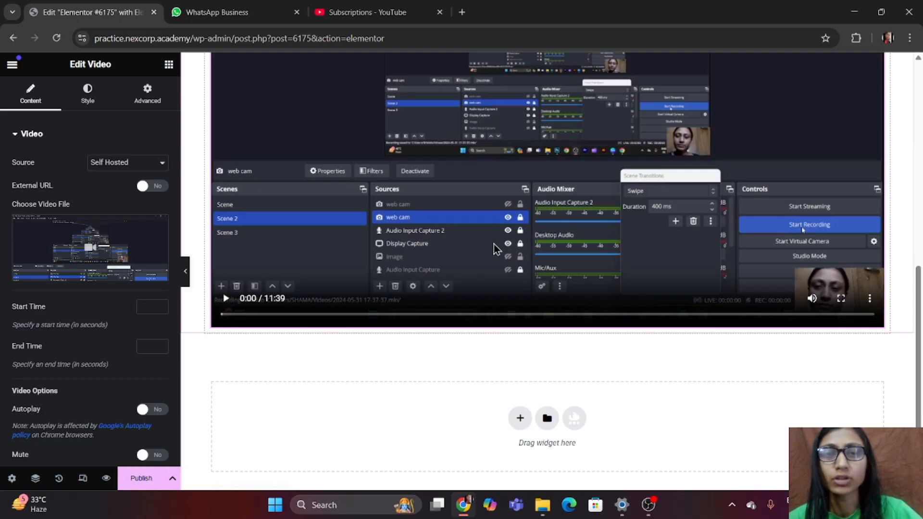
{"action": "scroll", "coordinate": [494, 245], "scroll_direction": "up", "scroll_amount": 10}
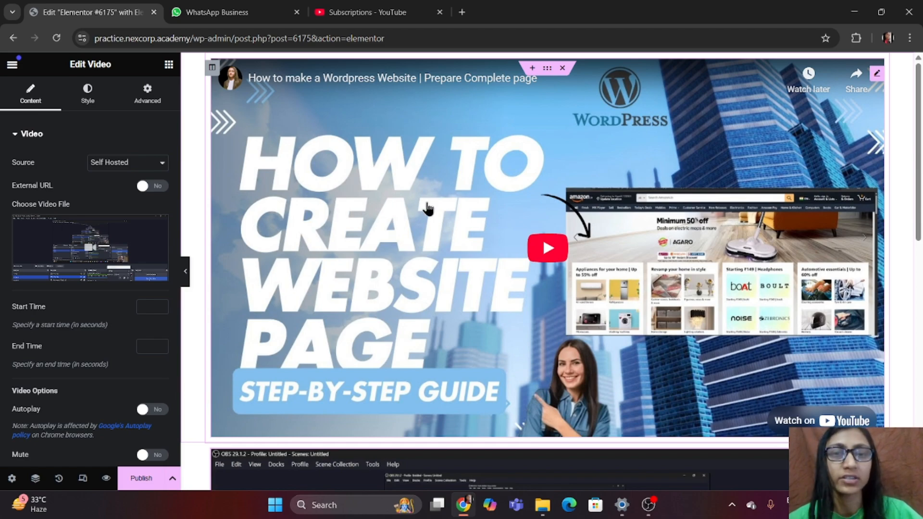
{"action": "left_click", "coordinate": [489, 125]}
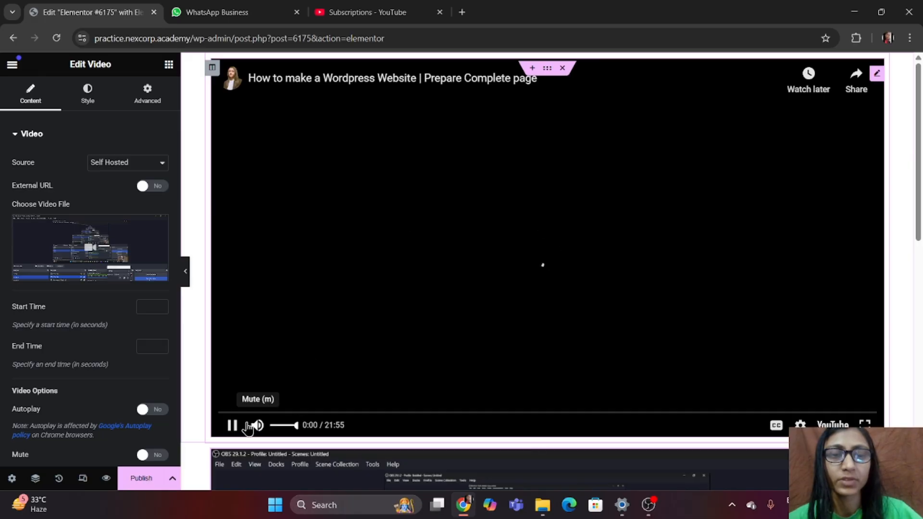
{"action": "left_click", "coordinate": [232, 424]}
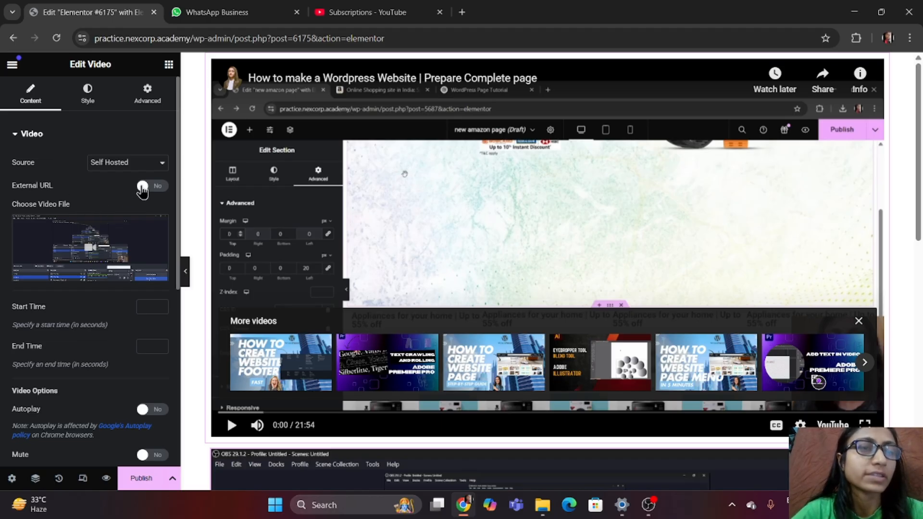
Set the self-hosted video's start time to 60 seconds, replacing a first entry of 10
{"action": "mouse_move", "coordinate": [46, 223]}
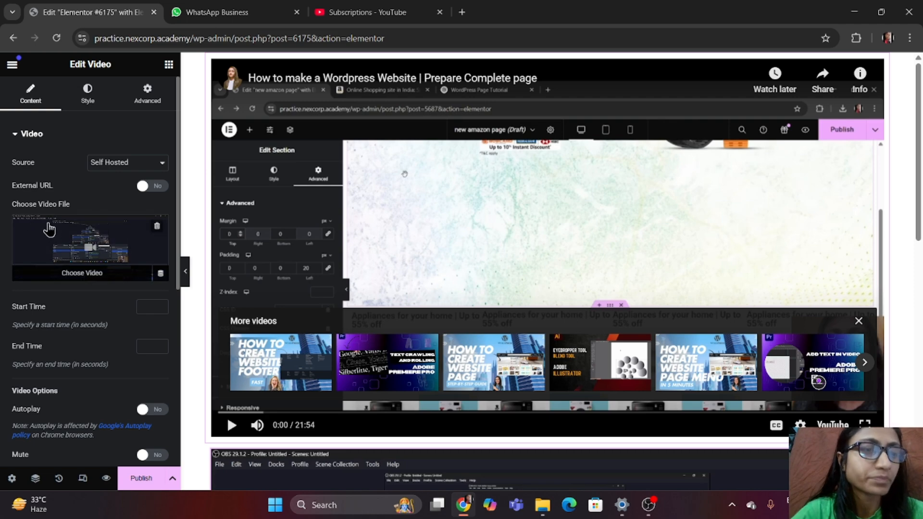
{"action": "scroll", "coordinate": [48, 229], "scroll_direction": "down", "scroll_amount": 4}
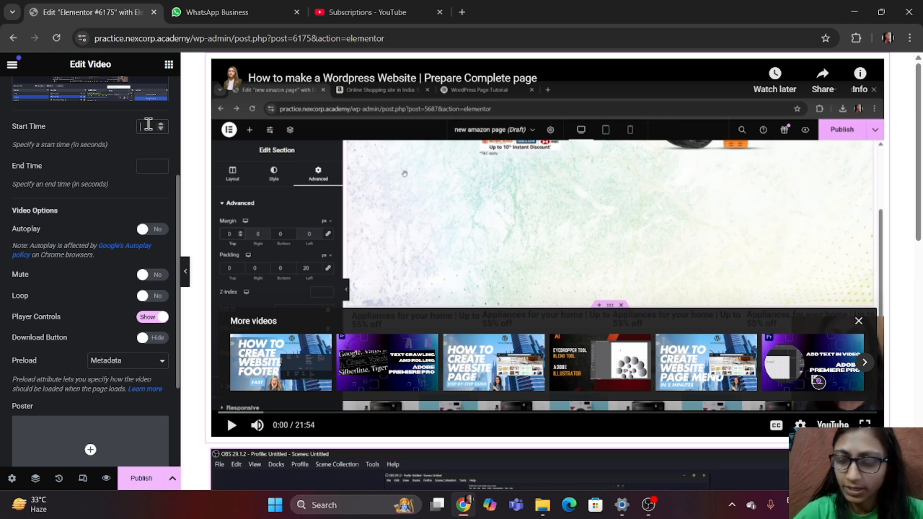
{"action": "type", "text": "10"}
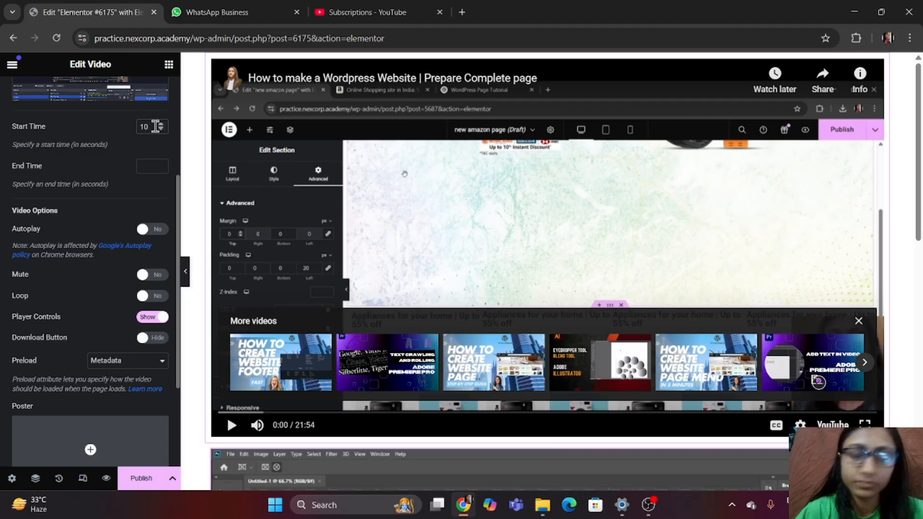
{"action": "key", "text": "BackSpace"}
{"action": "key", "text": "BackSpace"}
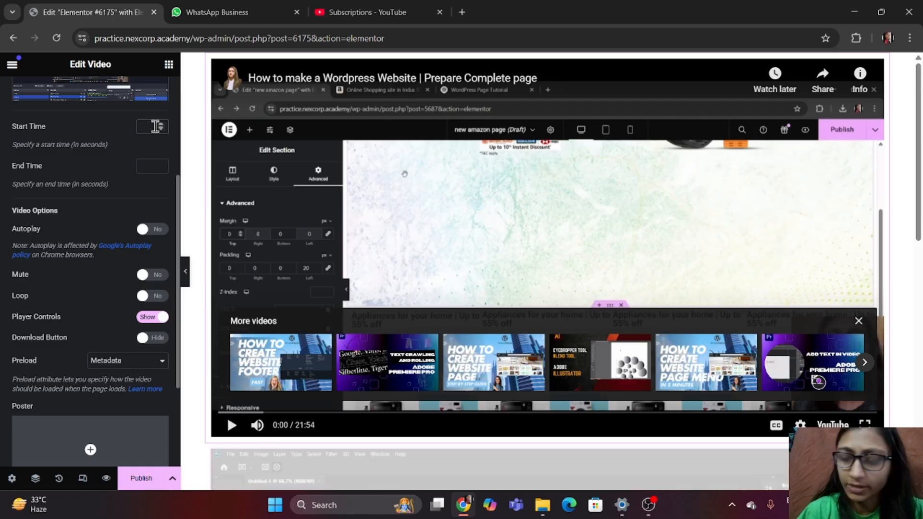
{"action": "type", "text": "60"}
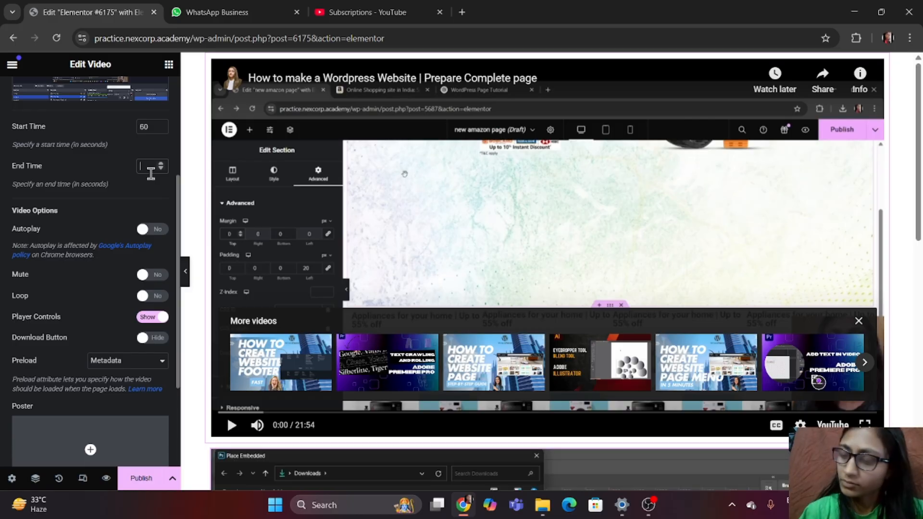
Set the self-hosted video's end time to 120 seconds, then briefly play and pause the embedded YouTube video
{"action": "type", "text": "120"}
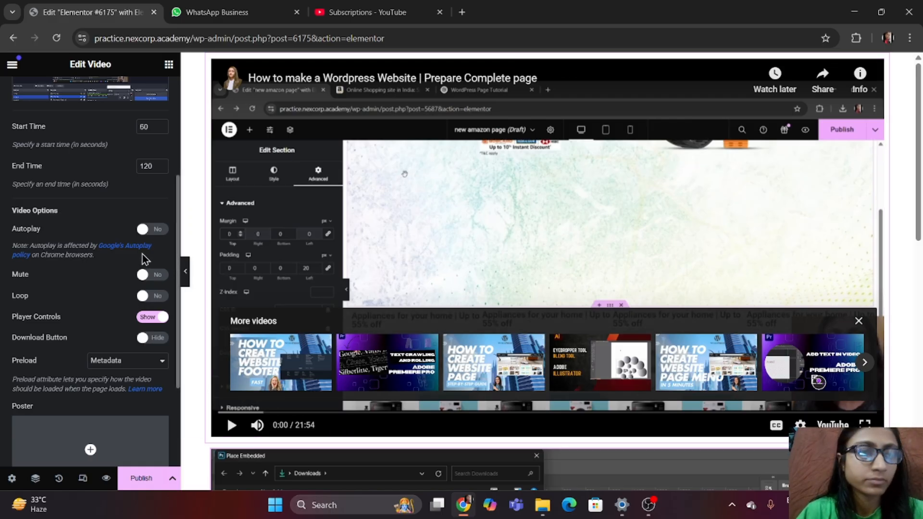
{"action": "left_click", "coordinate": [232, 426]}
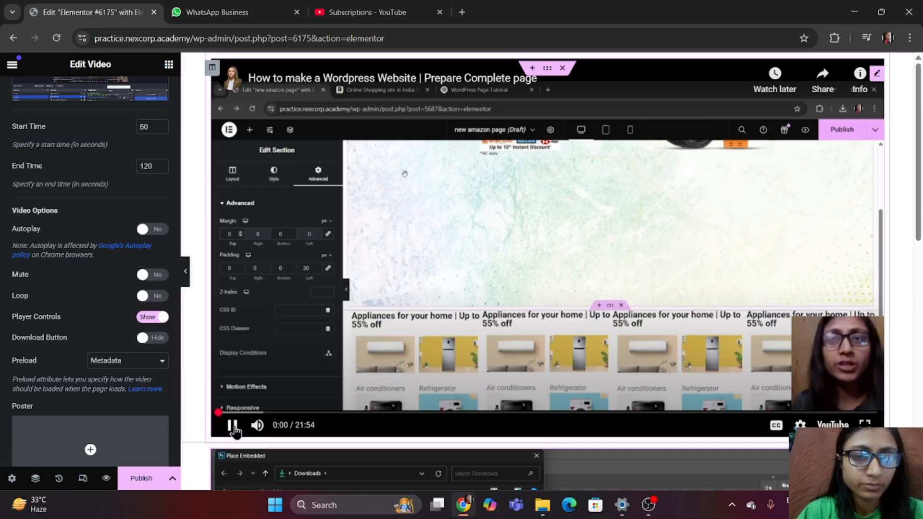
{"action": "left_click", "coordinate": [233, 422]}
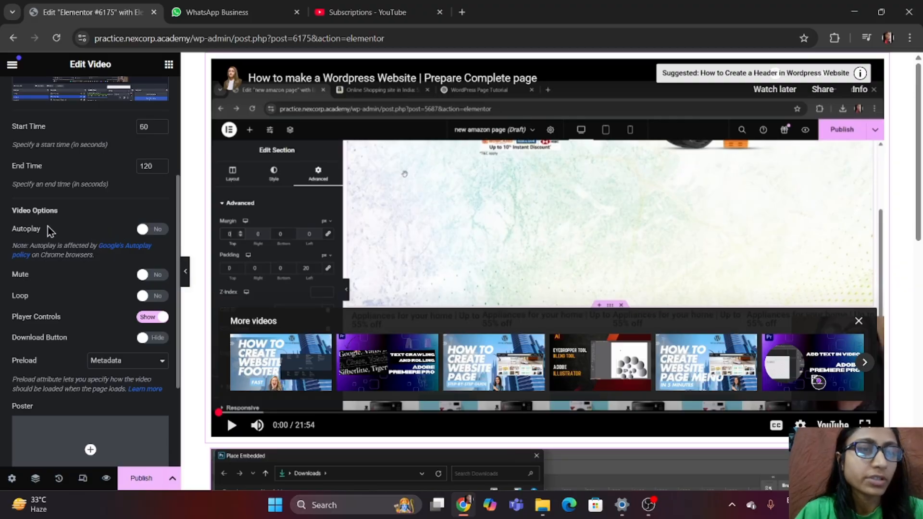
Turn on autoplay for the self-hosted video and switch it back off
{"action": "left_click", "coordinate": [153, 232]}
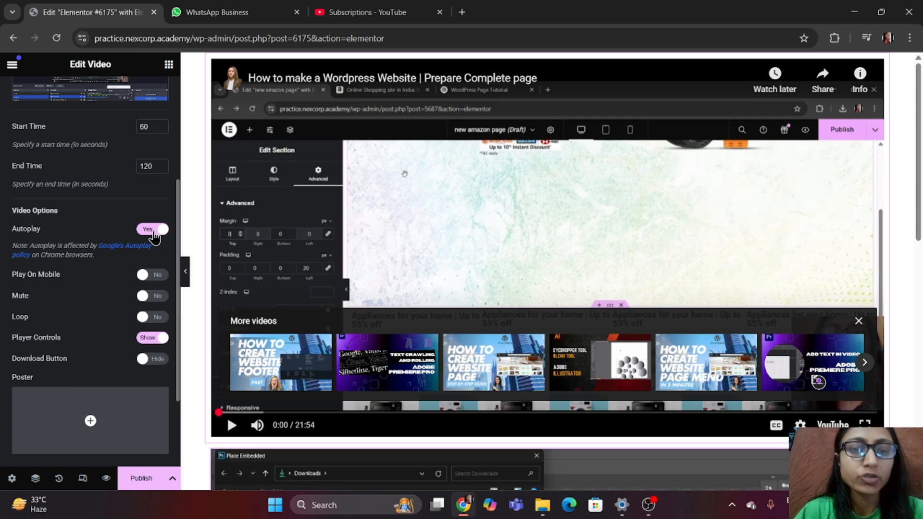
{"action": "left_click", "coordinate": [153, 233]}
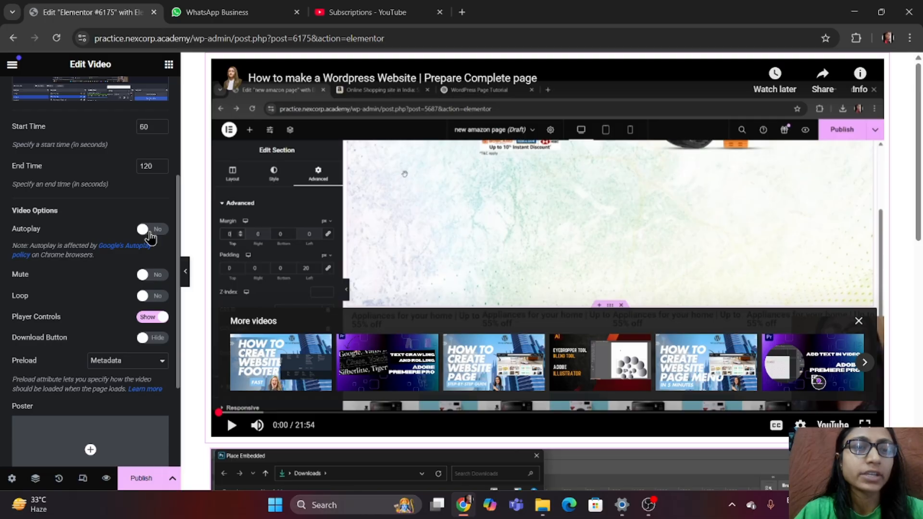
Examine the self-hosted video's Preload choices, poster option and Image Overlay settings
{"action": "scroll", "coordinate": [143, 284], "scroll_direction": "down", "scroll_amount": 3}
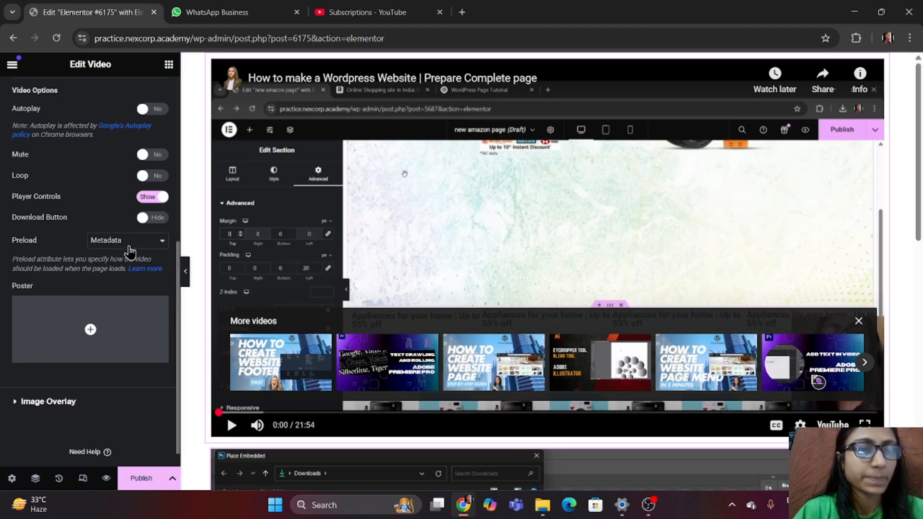
{"action": "left_click", "coordinate": [132, 248]}
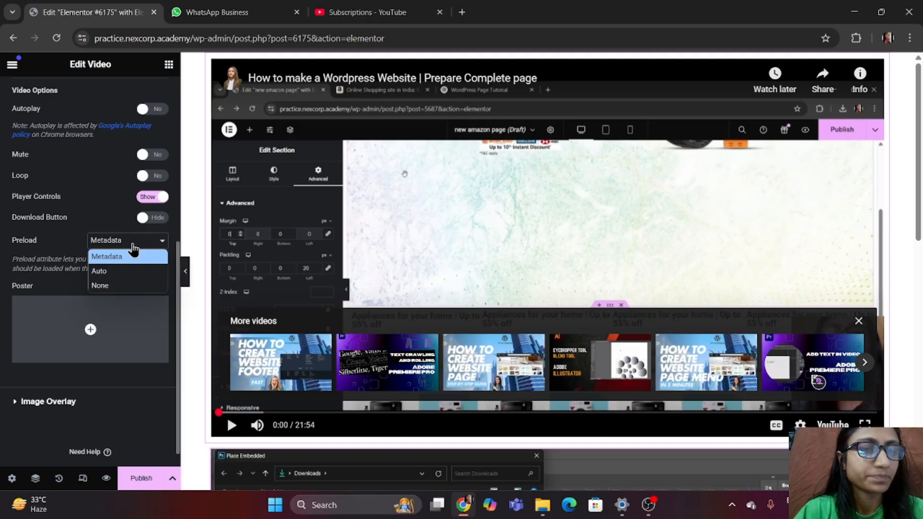
{"action": "left_click", "coordinate": [133, 246]}
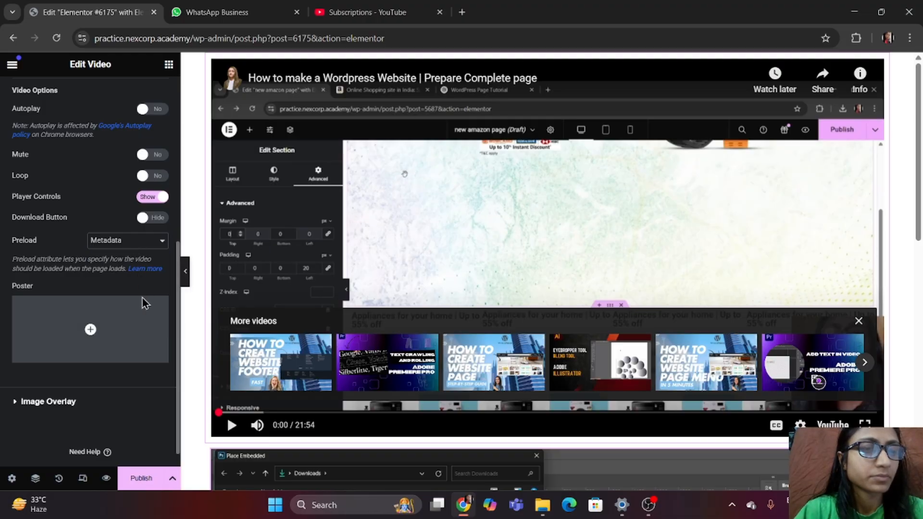
{"action": "scroll", "coordinate": [145, 309], "scroll_direction": "down", "scroll_amount": 1}
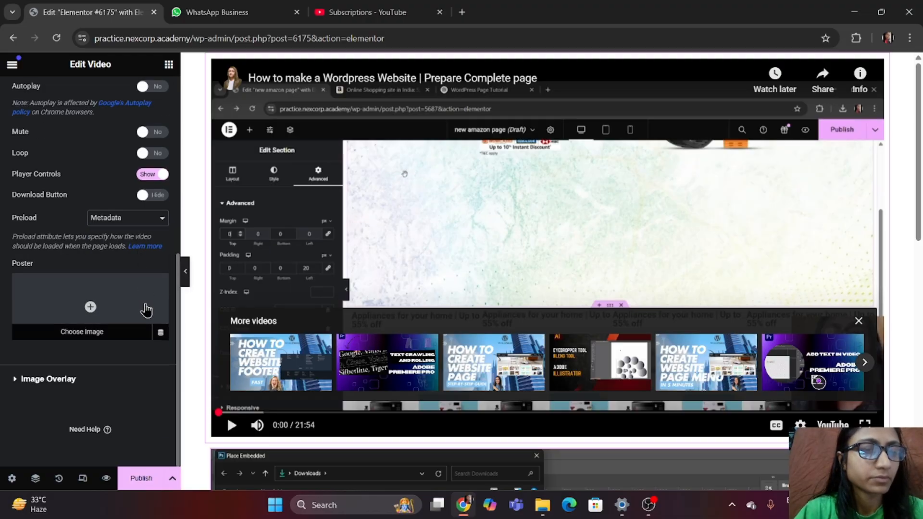
{"action": "left_click", "coordinate": [110, 380]}
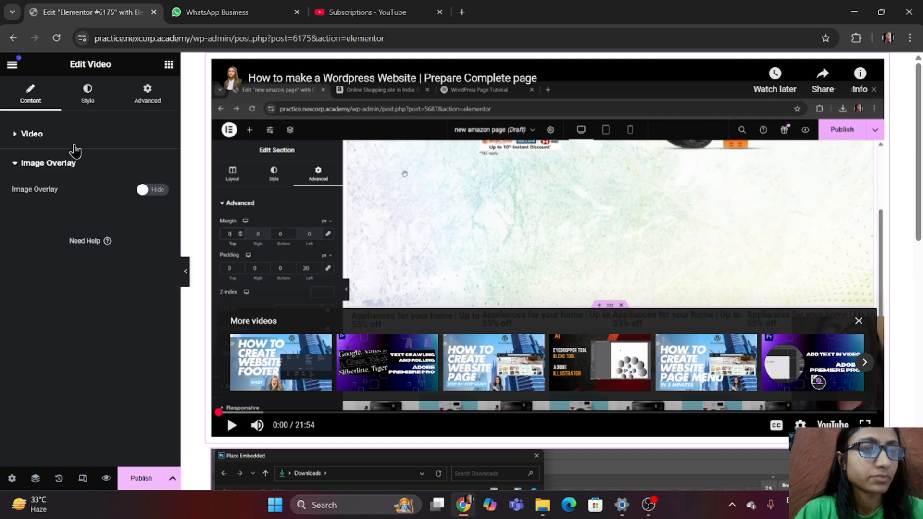
{"action": "left_click", "coordinate": [78, 146]}
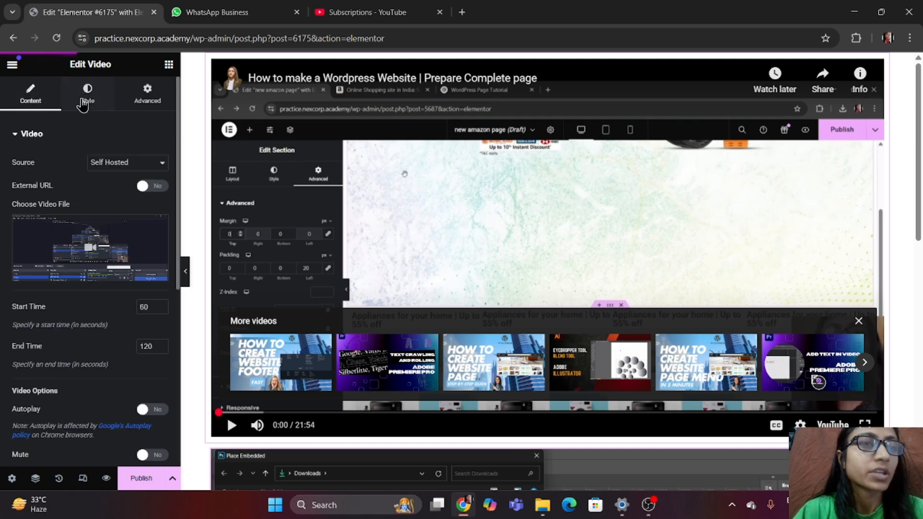
Try a 4:3 aspect ratio on the self-hosted video and set it to 1:1
{"action": "left_click", "coordinate": [87, 93]}
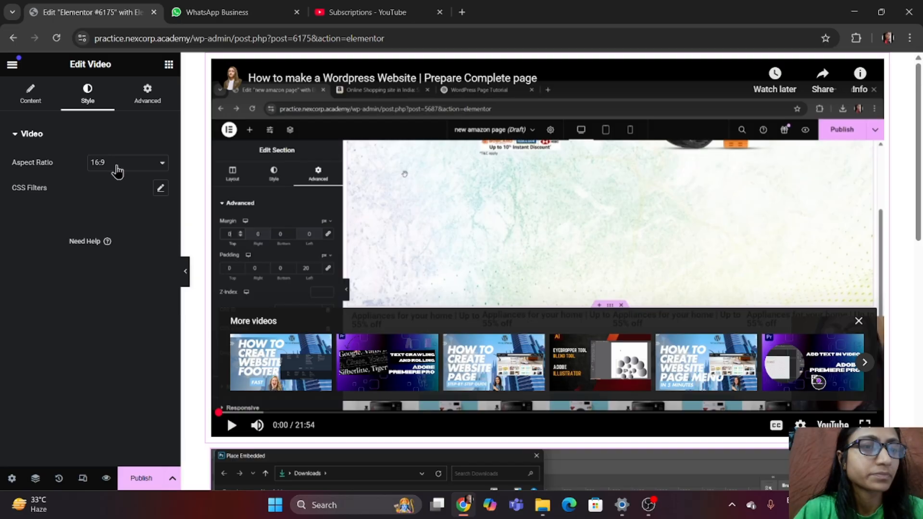
{"action": "left_click", "coordinate": [117, 170]}
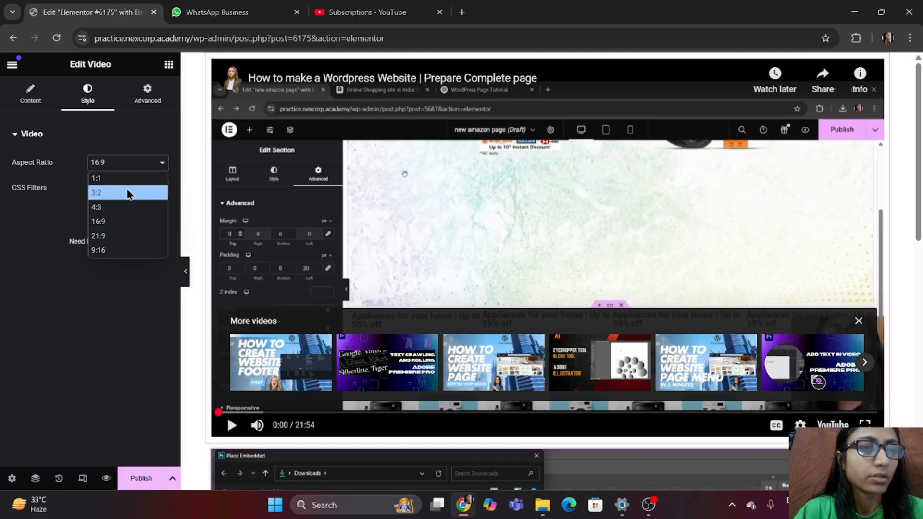
{"action": "left_click", "coordinate": [126, 206]}
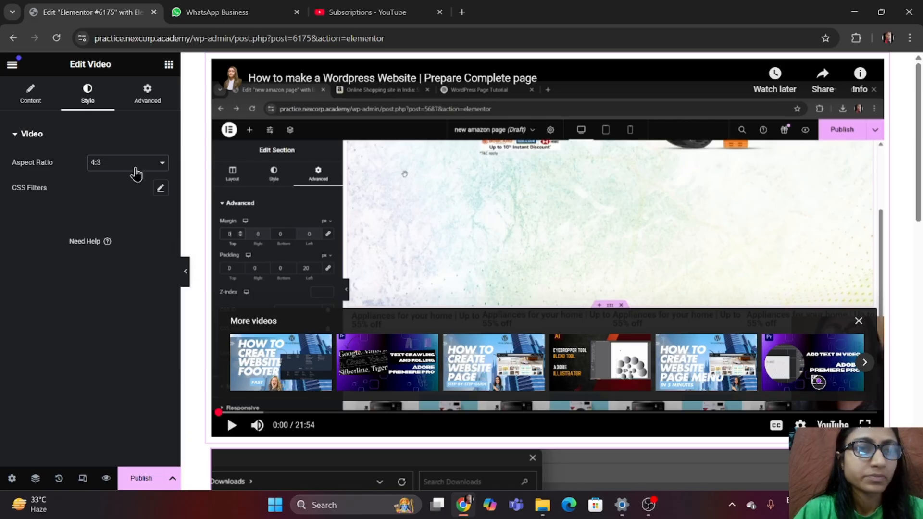
{"action": "left_click", "coordinate": [136, 166]}
{"action": "left_click", "coordinate": [138, 165]}
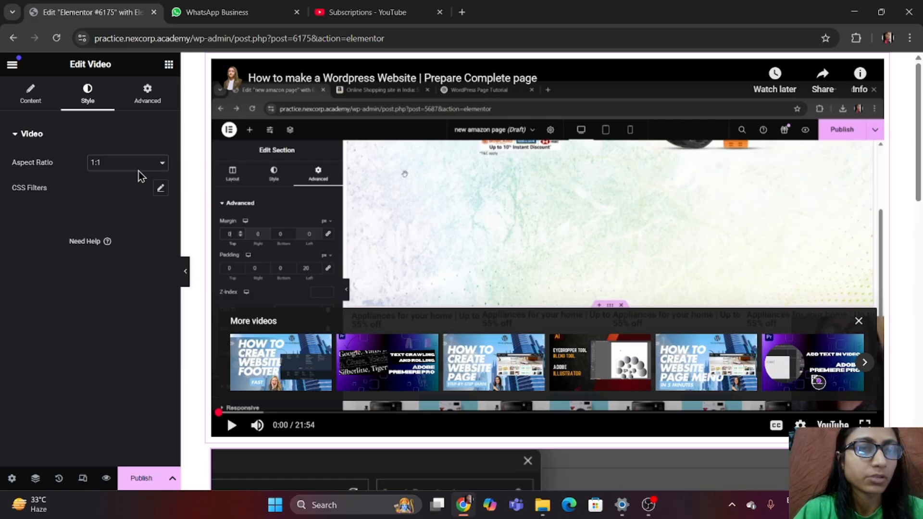
Look over the video widget's advanced layout options and review the self-hosted video's player on the page
{"action": "left_click", "coordinate": [147, 97]}
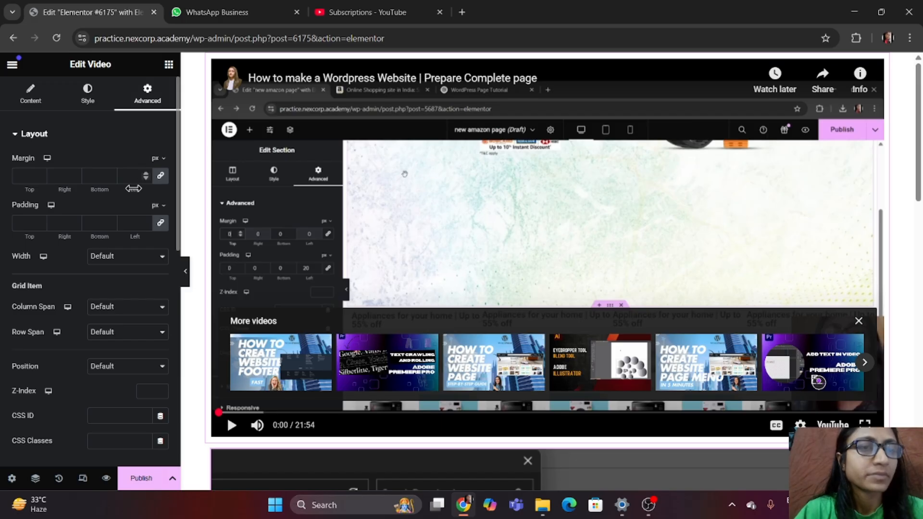
{"action": "left_click", "coordinate": [531, 198]}
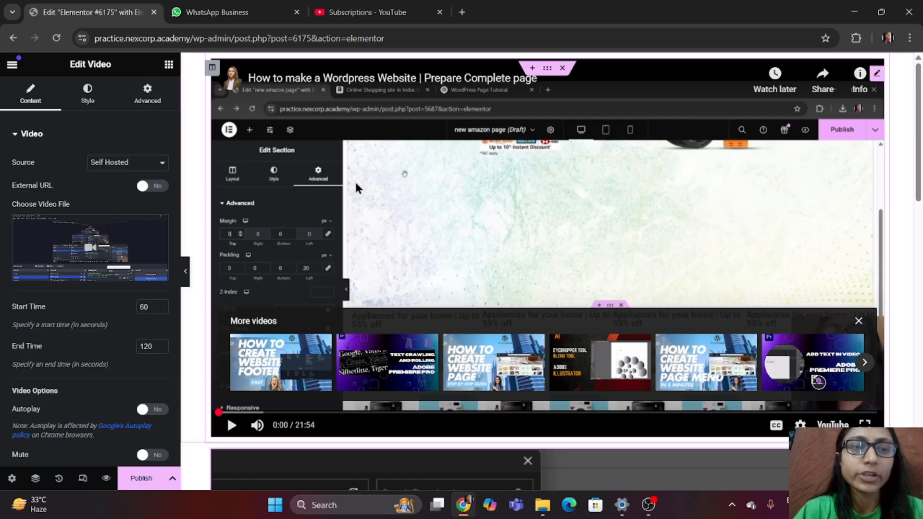
{"action": "scroll", "coordinate": [377, 239], "scroll_direction": "down", "scroll_amount": 8}
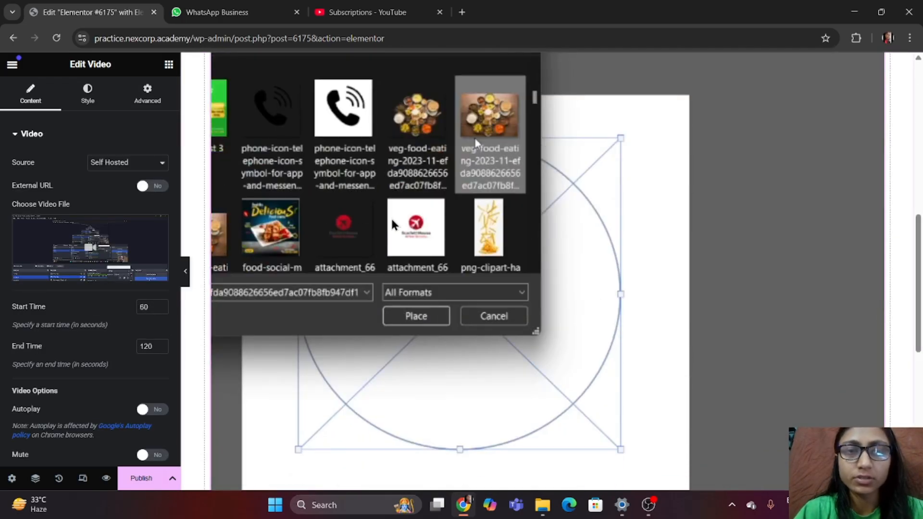
{"action": "scroll", "coordinate": [392, 224], "scroll_direction": "down", "scroll_amount": 5}
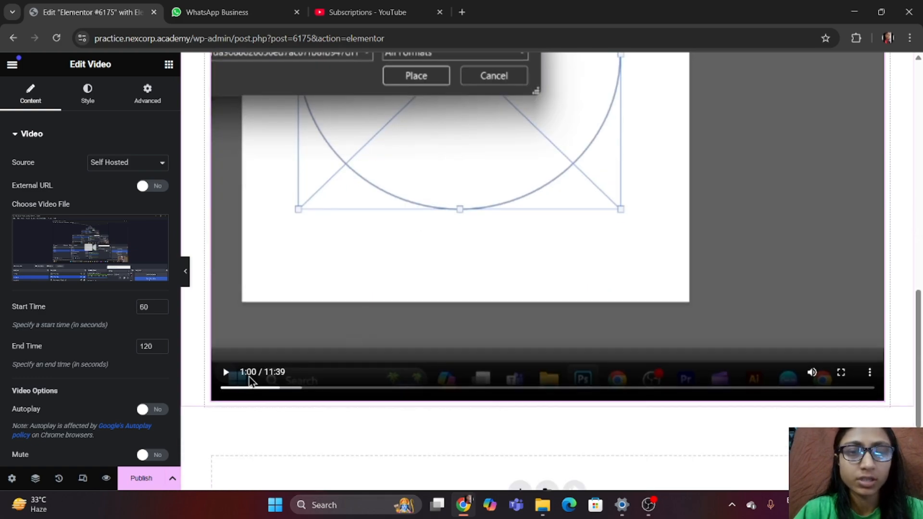
Add a new section with two equal columns below the self-hosted video
{"action": "scroll", "coordinate": [377, 299], "scroll_direction": "down", "scroll_amount": 3}
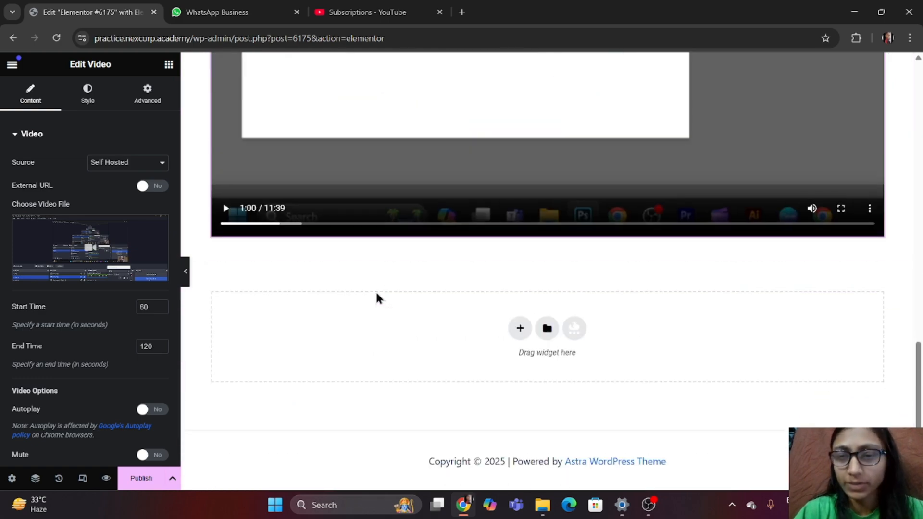
{"action": "mouse_move", "coordinate": [101, 237]}
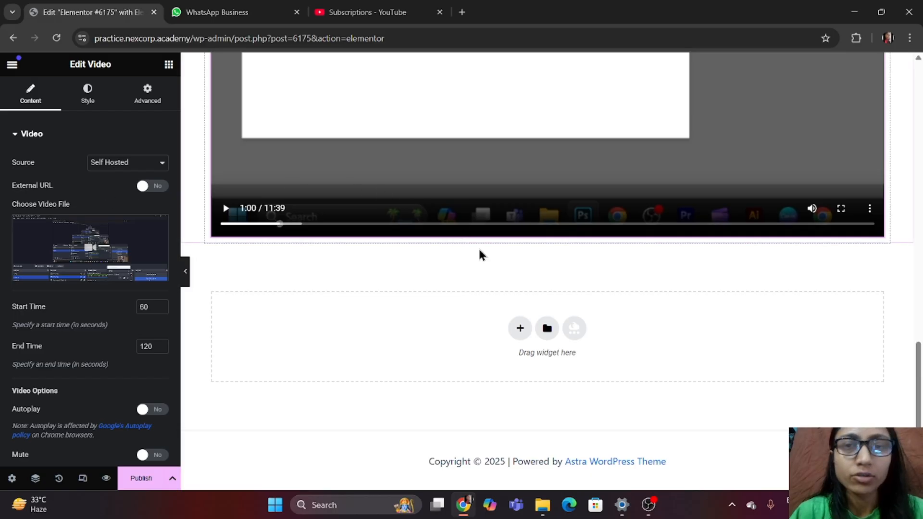
{"action": "left_click", "coordinate": [520, 328]}
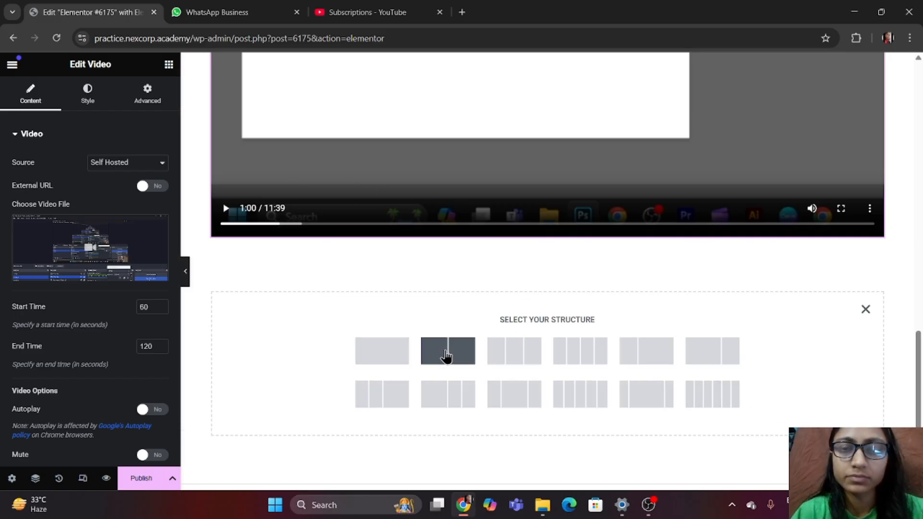
{"action": "left_click", "coordinate": [442, 354]}
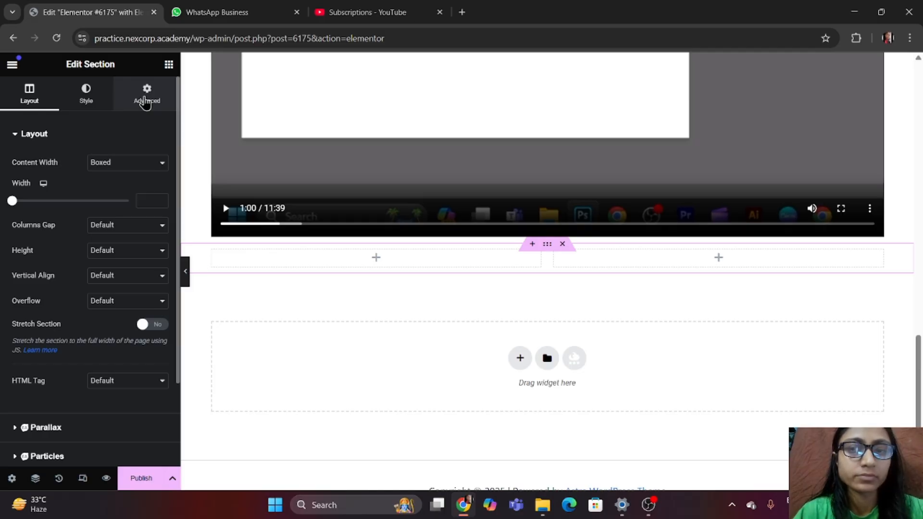
Delete the YouTube and self-hosted video sections above the two-column section
{"action": "scroll", "coordinate": [481, 144], "scroll_direction": "up", "scroll_amount": 10}
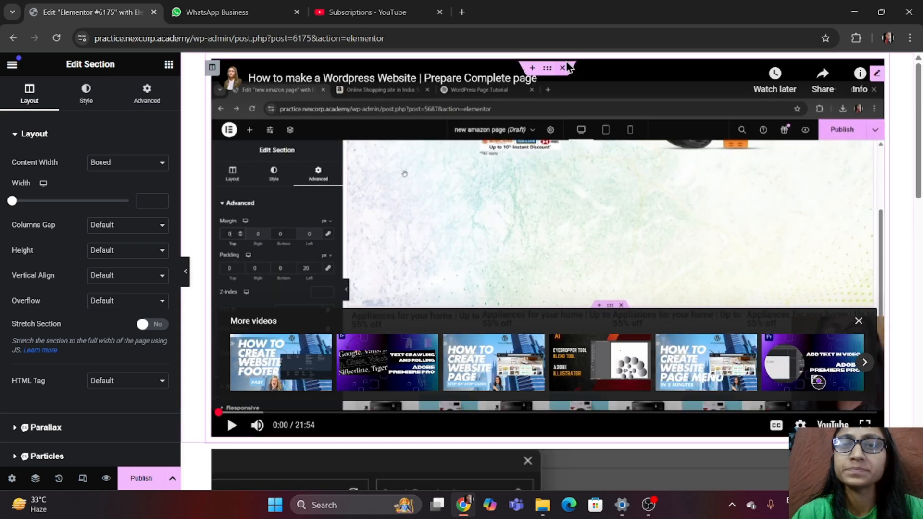
{"action": "left_click", "coordinate": [564, 68]}
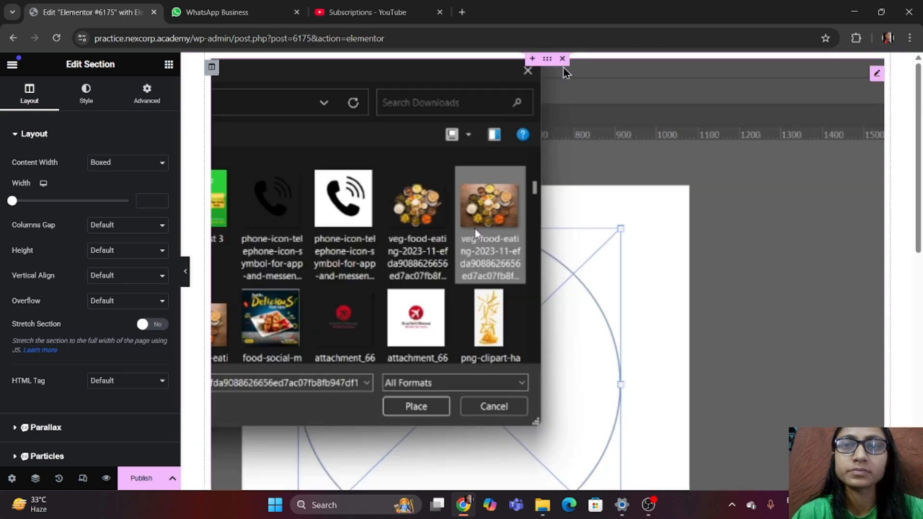
{"action": "left_click", "coordinate": [566, 68]}
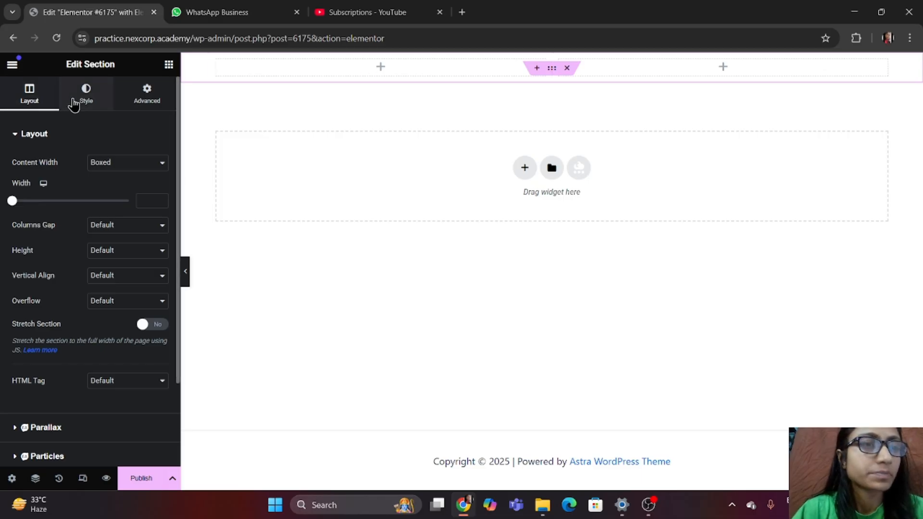
Add an Image widget to the first column of the section and insert owp-ppl7-1.jpg from the Media Library
{"action": "left_click", "coordinate": [168, 64]}
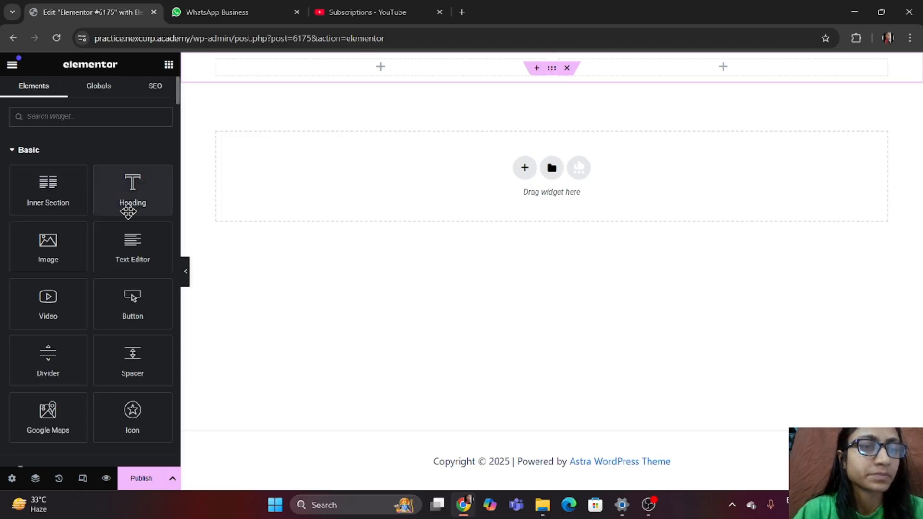
{"action": "left_click", "coordinate": [62, 263]}
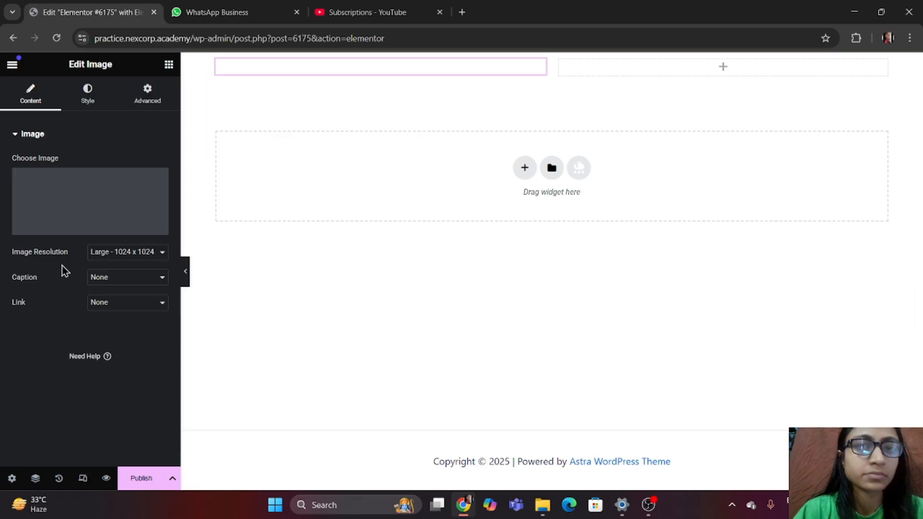
{"action": "left_click", "coordinate": [80, 219]}
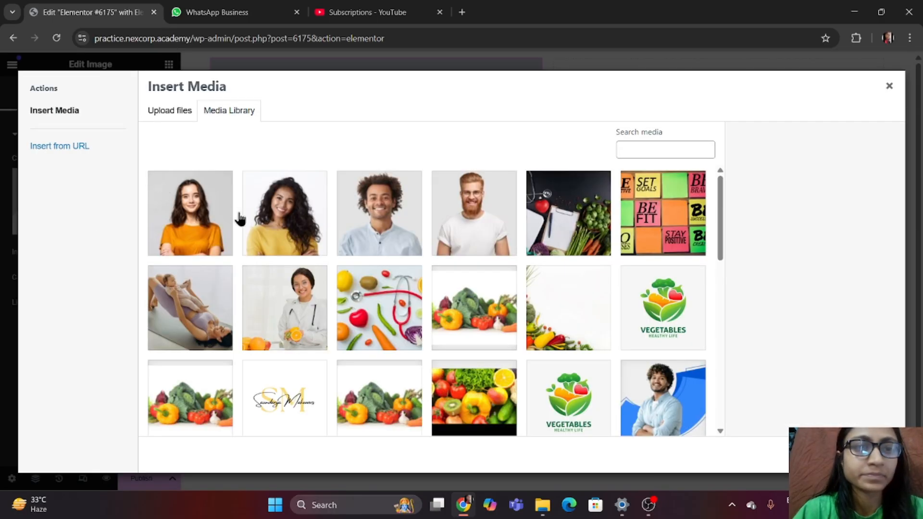
{"action": "left_click", "coordinate": [215, 224]}
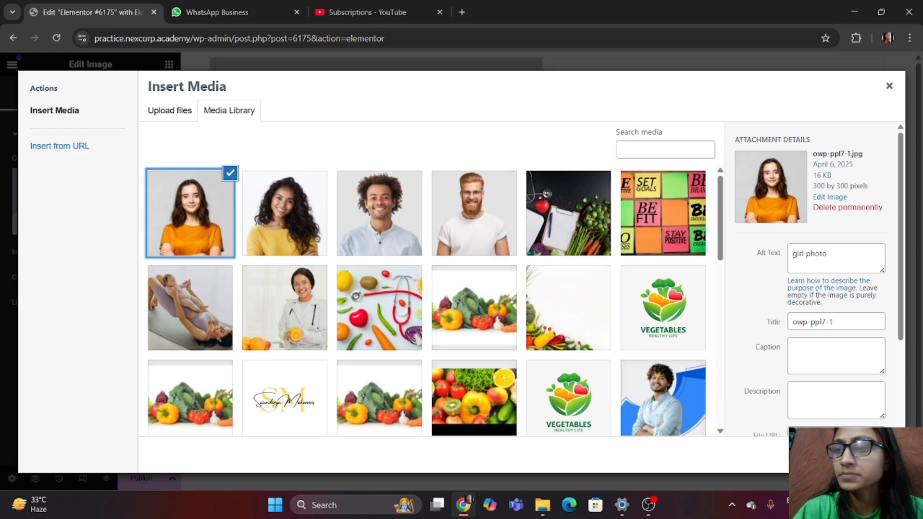
{"action": "left_click", "coordinate": [860, 454]}
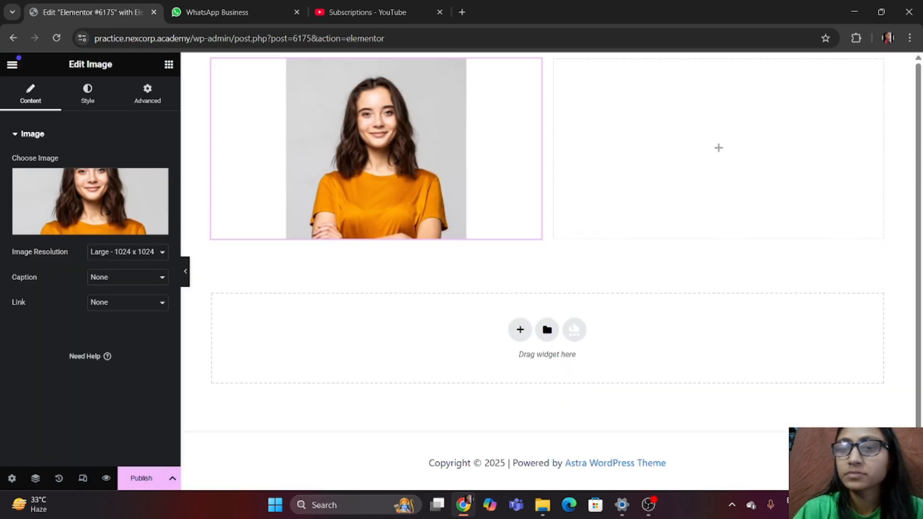
Add a WordPress Menu widget from the Pro widgets below the image in the first column
{"action": "left_click", "coordinate": [697, 149]}
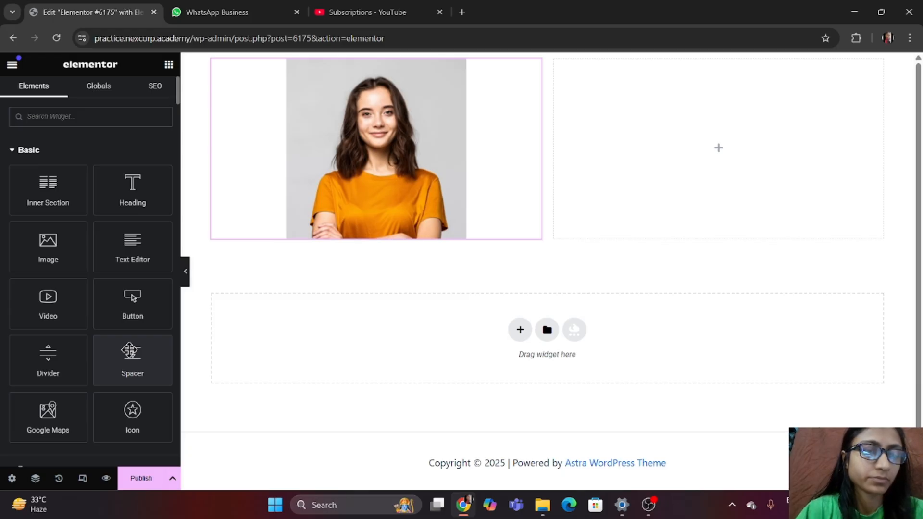
{"action": "scroll", "coordinate": [128, 351], "scroll_direction": "down", "scroll_amount": 5}
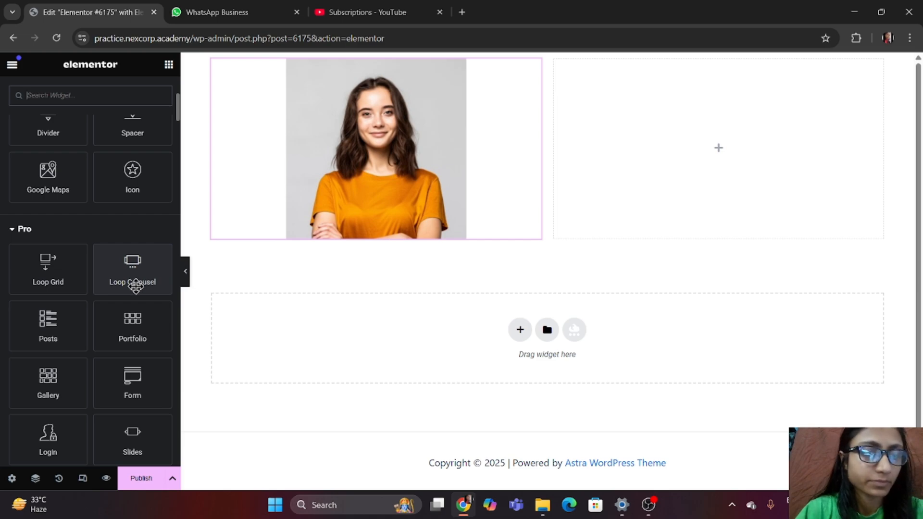
{"action": "scroll", "coordinate": [135, 286], "scroll_direction": "down", "scroll_amount": 5}
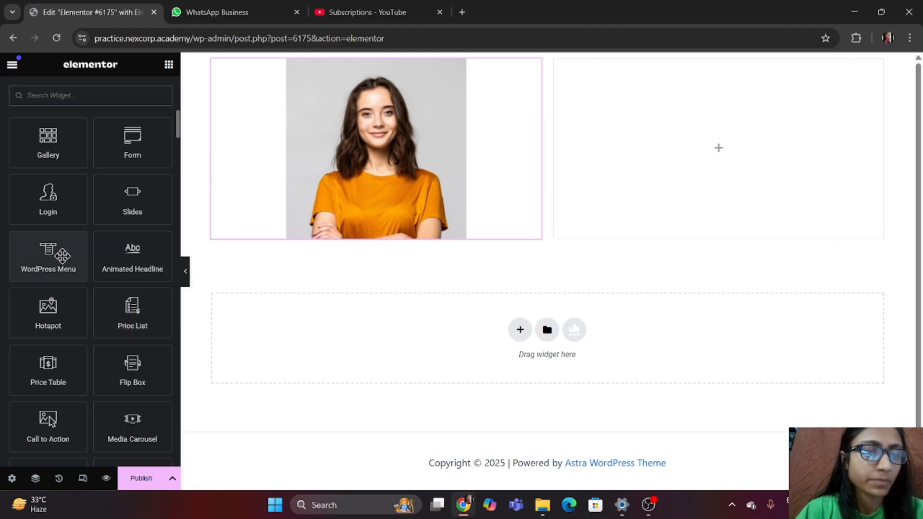
{"action": "left_click", "coordinate": [62, 255]}
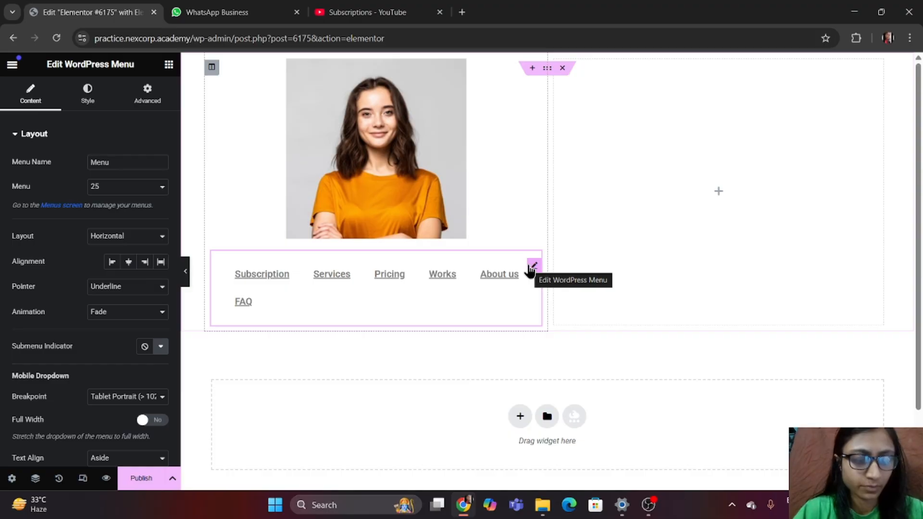
Delete the WordPress Menu widget below the woman's image in the first column
{"action": "key", "text": "Delete"}
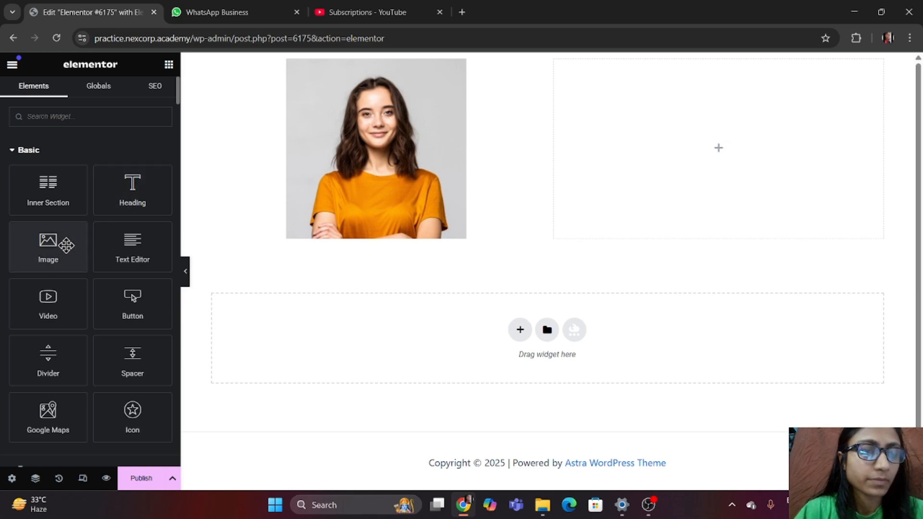
{"action": "left_click", "coordinate": [66, 245]}
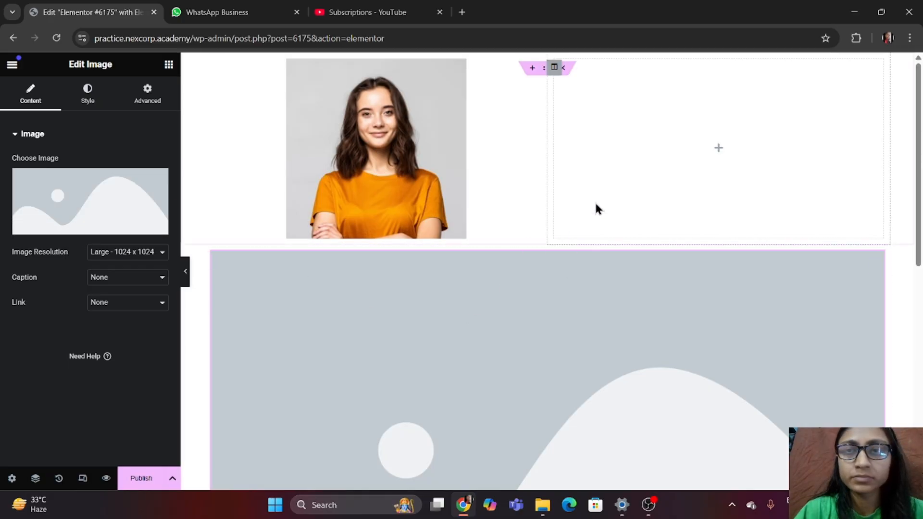
{"action": "scroll", "coordinate": [559, 267], "scroll_direction": "down", "scroll_amount": 6}
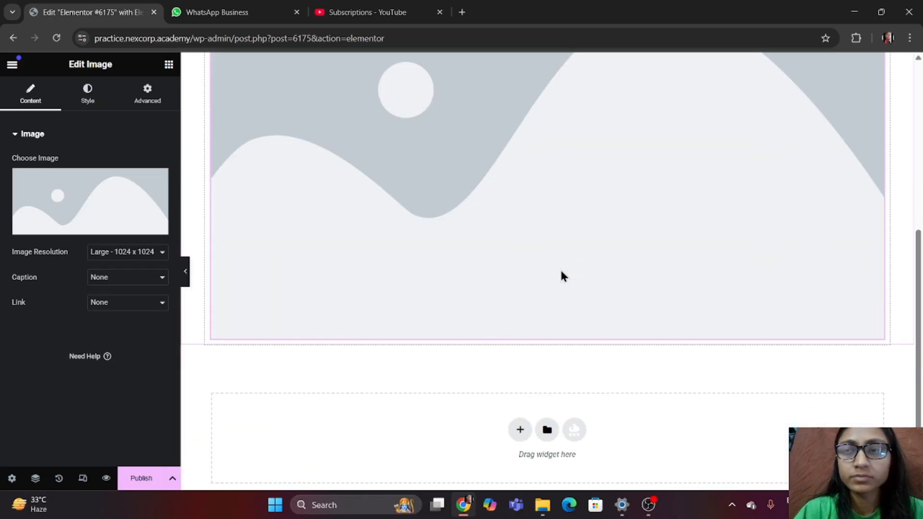
{"action": "scroll", "coordinate": [559, 267], "scroll_direction": "up", "scroll_amount": 6}
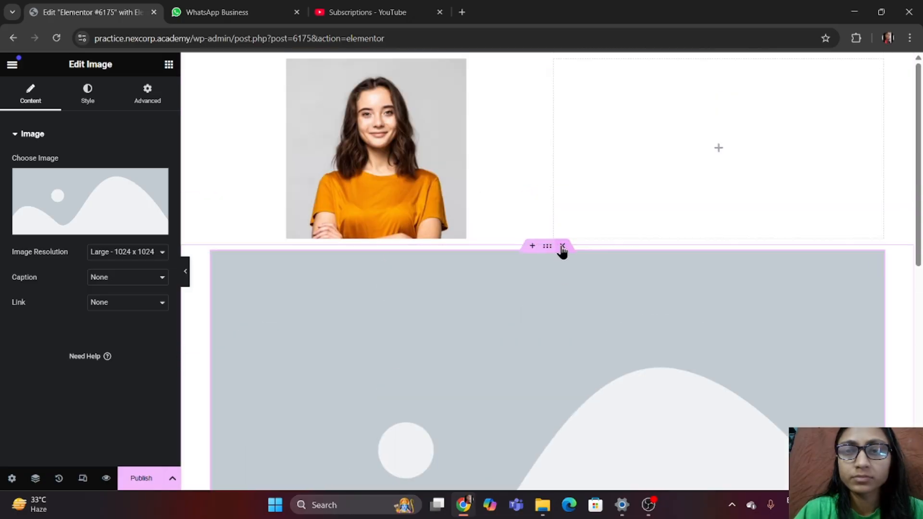
{"action": "left_click", "coordinate": [562, 245]}
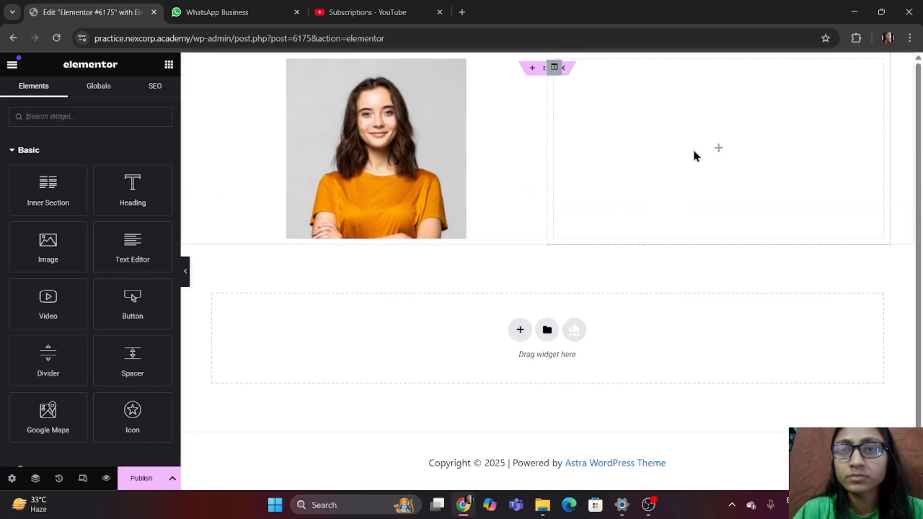
Add an Image widget to the second column and insert owp-people-2.jpg from the Media Library
{"action": "left_click_drag", "start_coordinate": [68, 262], "coordinate": [690, 174]}
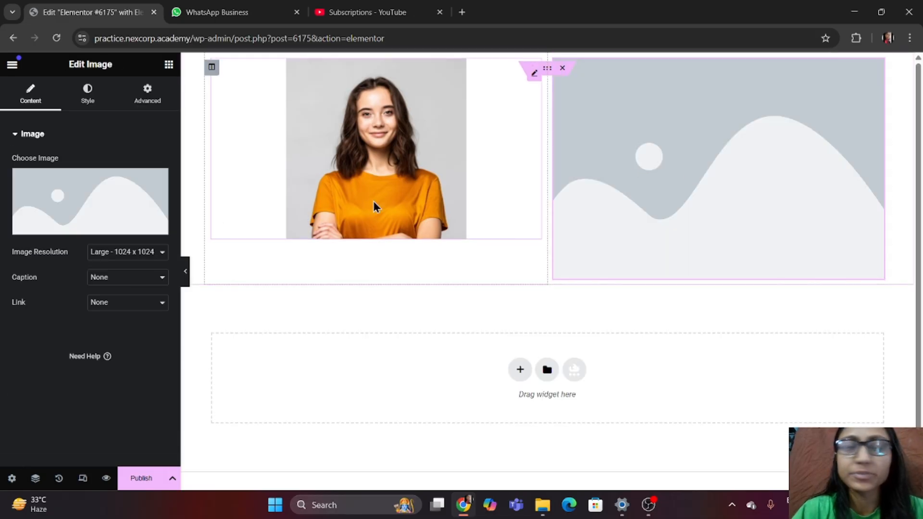
{"action": "left_click", "coordinate": [107, 221]}
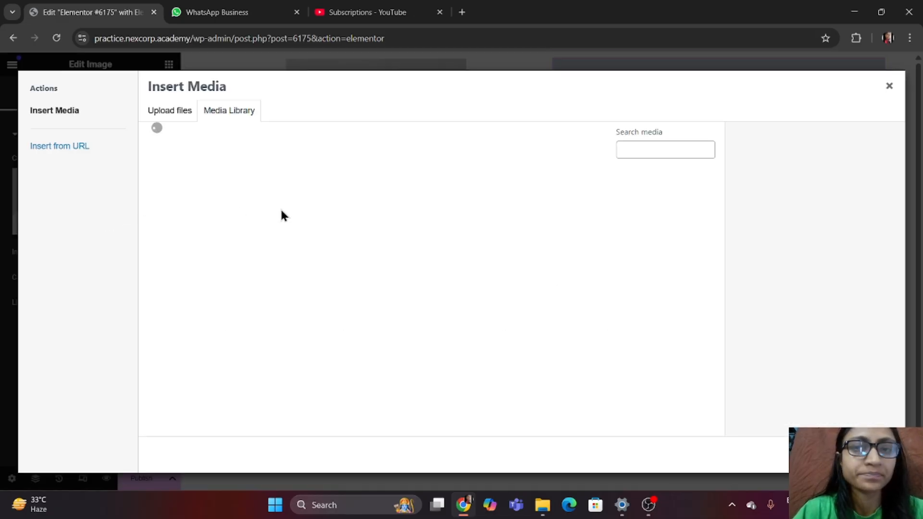
{"action": "left_click", "coordinate": [502, 224]}
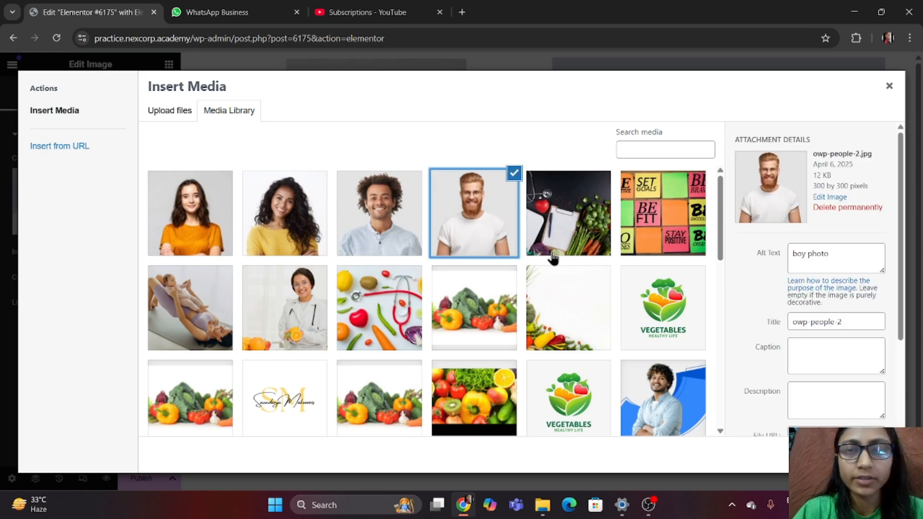
{"action": "left_click", "coordinate": [876, 454]}
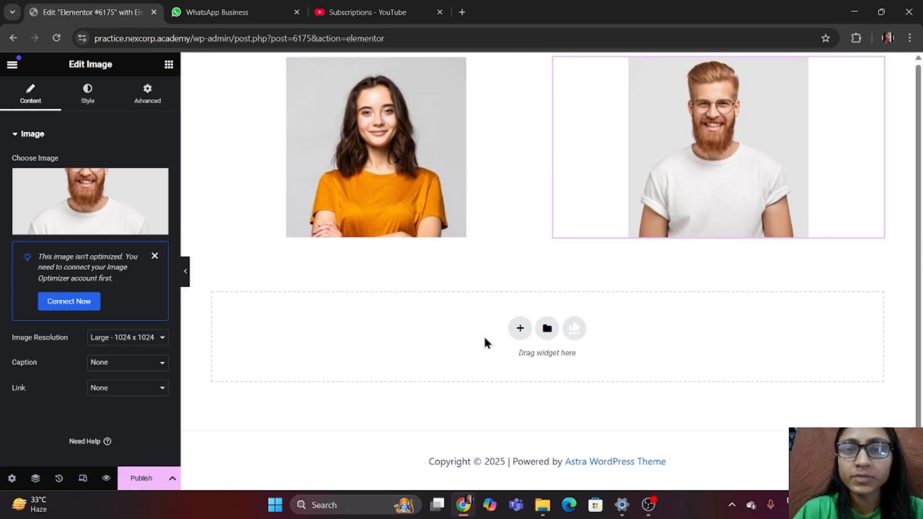
Add a new section with three equal columns below the two-column image section
{"action": "left_click", "coordinate": [520, 328]}
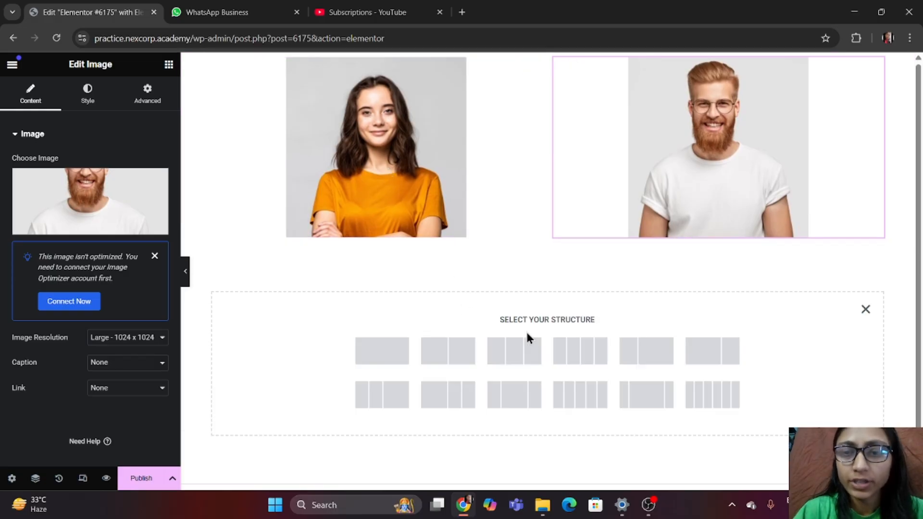
{"action": "left_click", "coordinate": [503, 353]}
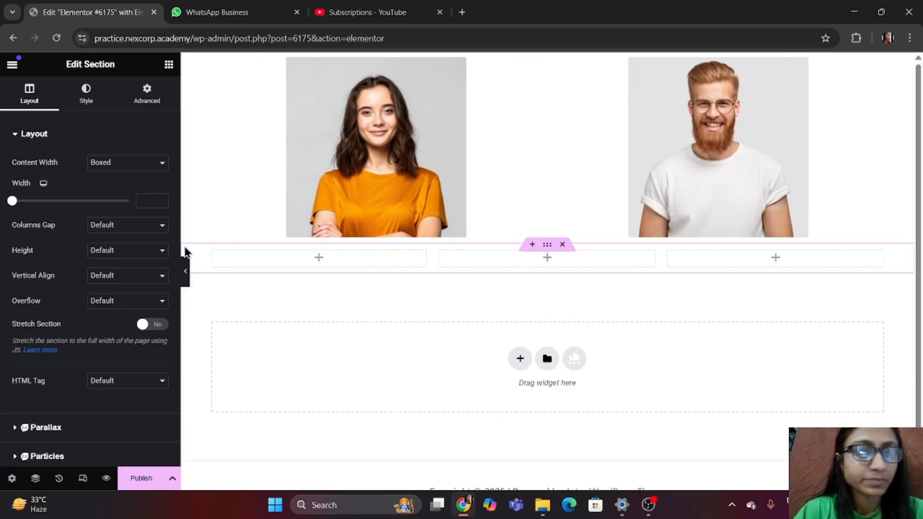
{"action": "left_click", "coordinate": [87, 96]}
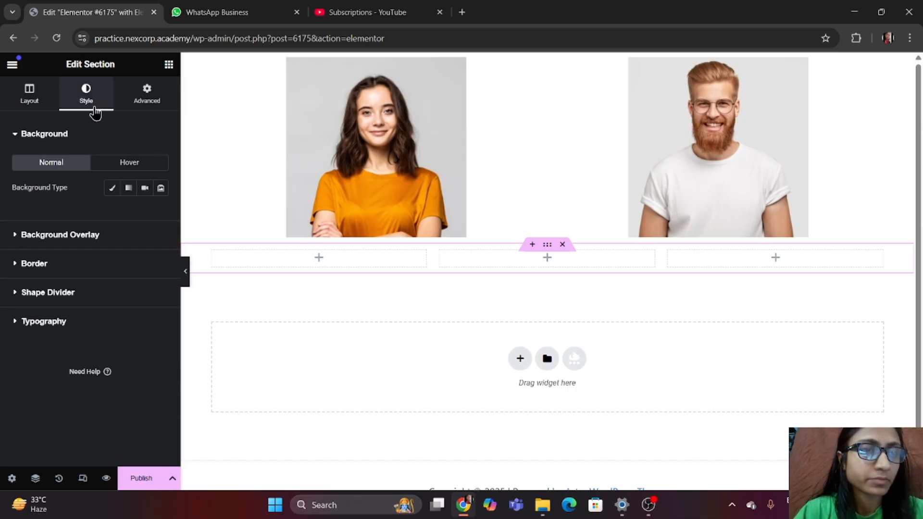
{"action": "left_click", "coordinate": [28, 101]}
{"action": "left_click", "coordinate": [168, 64]}
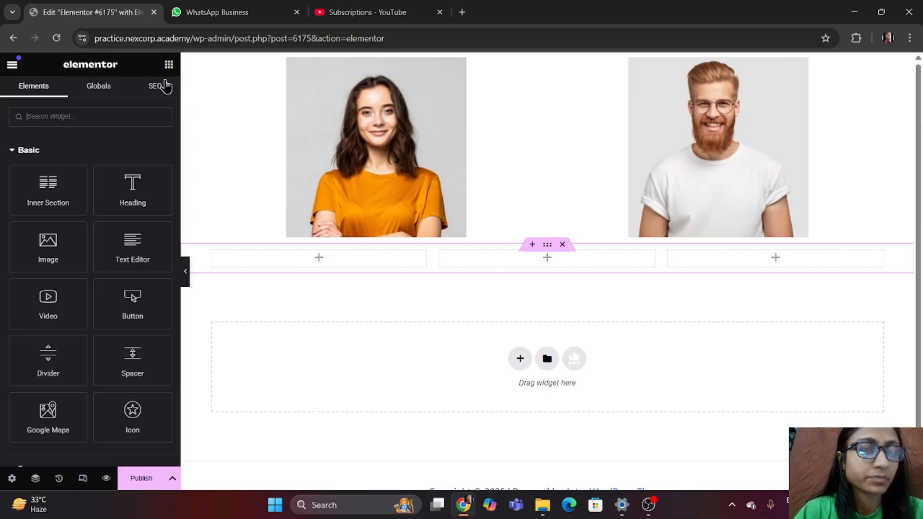
Add an Image widget to the first column of the three-column section and insert the photo of the doctor holding fruit
{"action": "left_click_drag", "start_coordinate": [76, 255], "coordinate": [354, 277]}
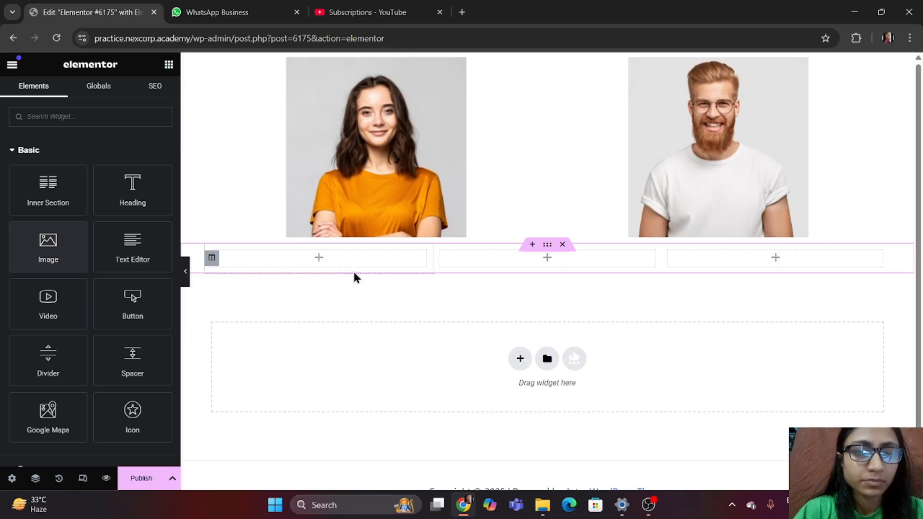
{"action": "left_click_drag", "start_coordinate": [47, 256], "coordinate": [321, 264]}
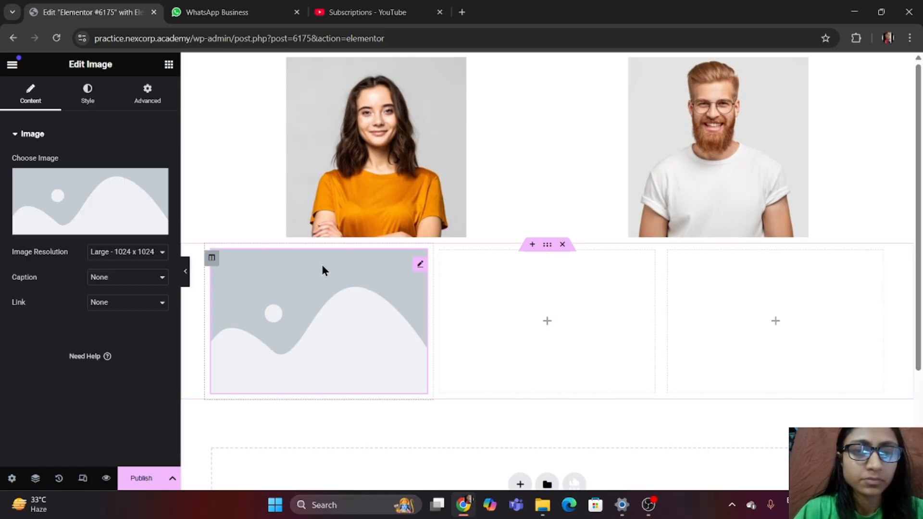
{"action": "left_click", "coordinate": [65, 222]}
{"action": "left_click", "coordinate": [311, 330]}
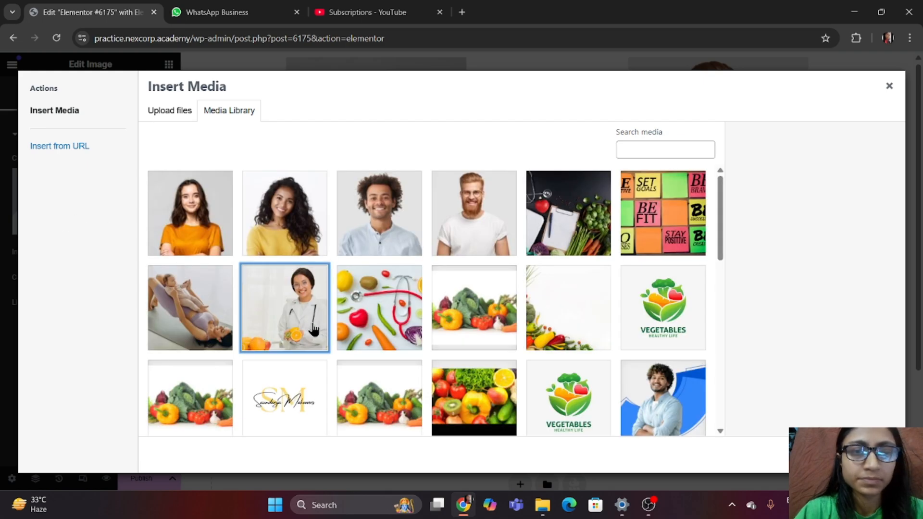
{"action": "left_click", "coordinate": [769, 456]}
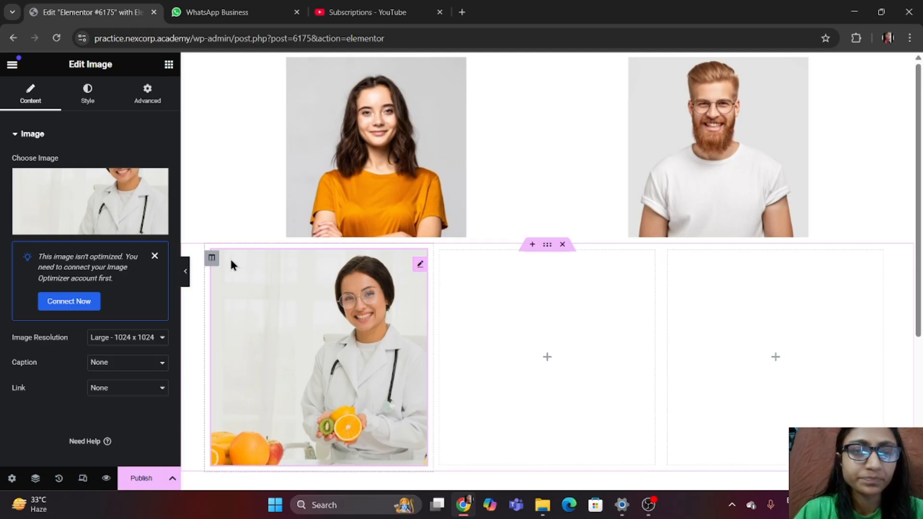
Duplicate the column containing the doctor image twice
{"action": "right_click", "coordinate": [211, 264]}
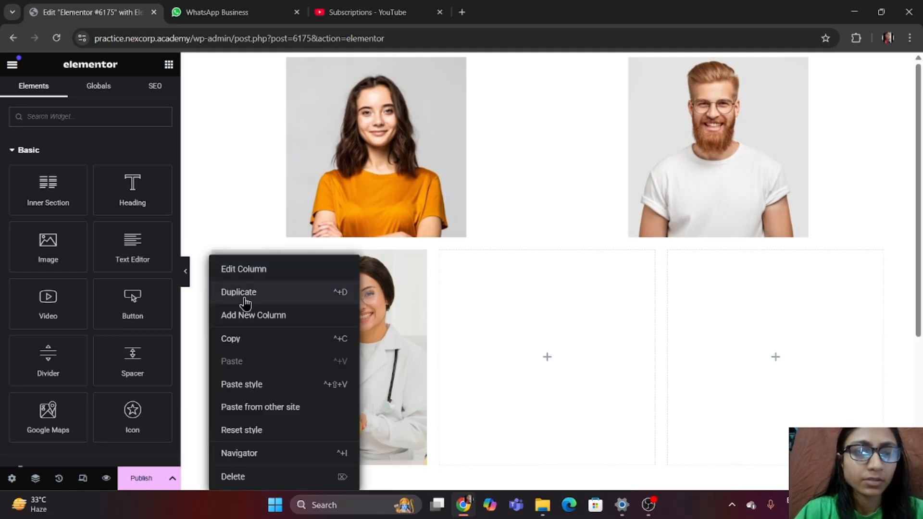
{"action": "left_click", "coordinate": [242, 293]}
{"action": "right_click", "coordinate": [213, 264]}
{"action": "left_click", "coordinate": [263, 292]}
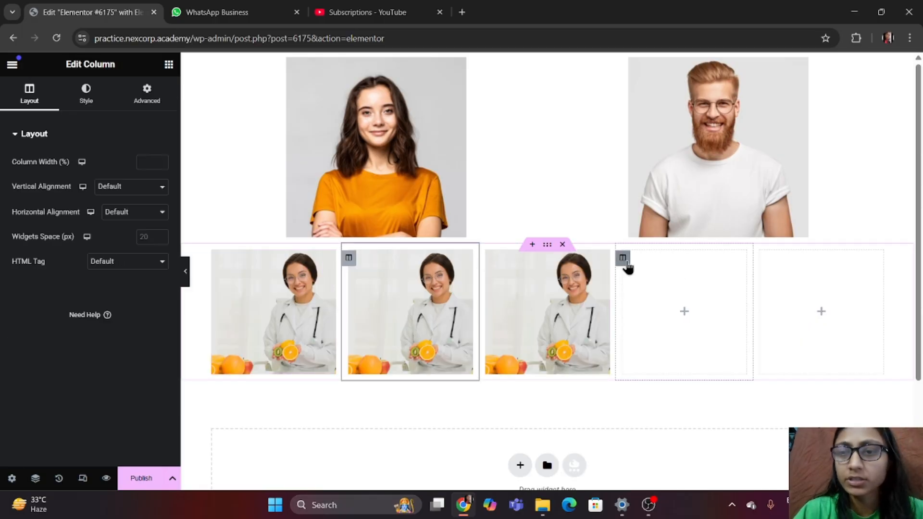
Delete the two empty columns at the end of the doctor image section
{"action": "right_click", "coordinate": [626, 264]}
{"action": "left_click", "coordinate": [673, 475]}
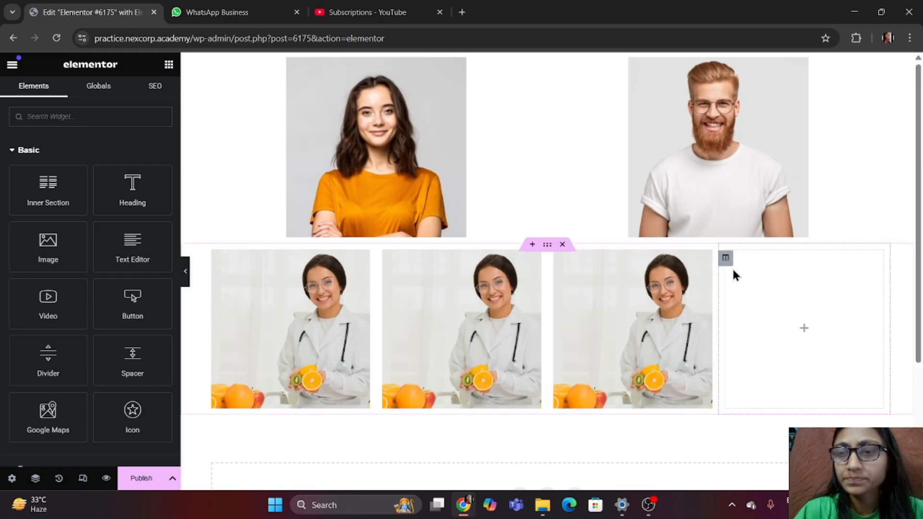
{"action": "right_click", "coordinate": [725, 258]}
{"action": "left_click", "coordinate": [768, 475]}
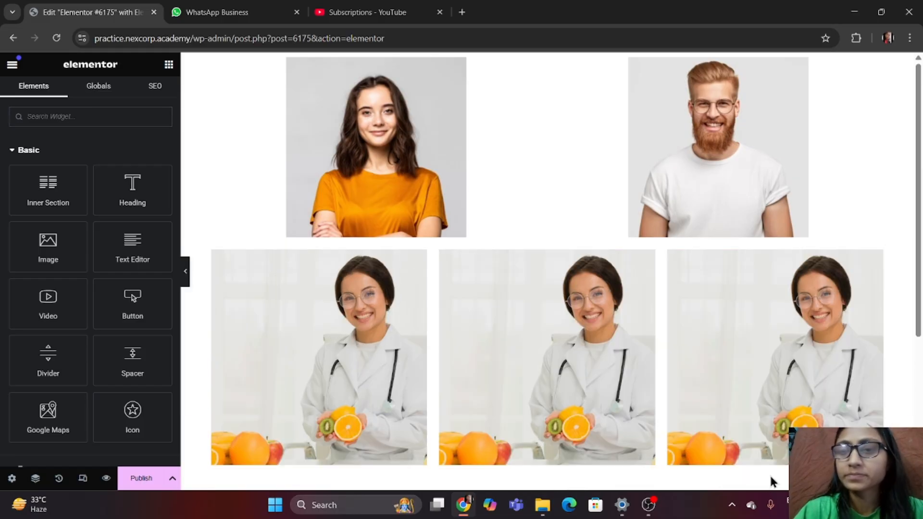
Set the Sticky motion effect of the image of the woman in orange to Top
{"action": "scroll", "coordinate": [537, 278], "scroll_direction": "down", "scroll_amount": 5}
{"action": "scroll", "coordinate": [537, 279], "scroll_direction": "up", "scroll_amount": 5}
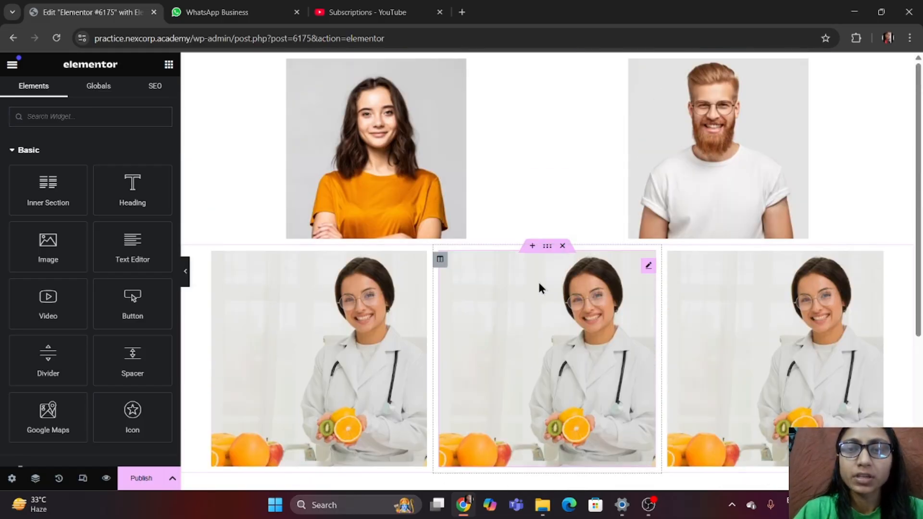
{"action": "scroll", "coordinate": [538, 280], "scroll_direction": "down", "scroll_amount": 5}
{"action": "scroll", "coordinate": [538, 281], "scroll_direction": "up", "scroll_amount": 5}
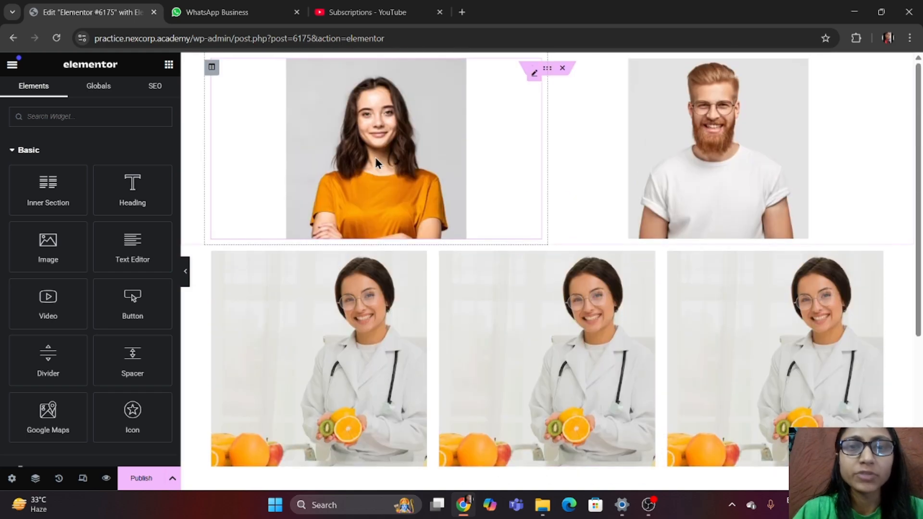
{"action": "left_click", "coordinate": [375, 157]}
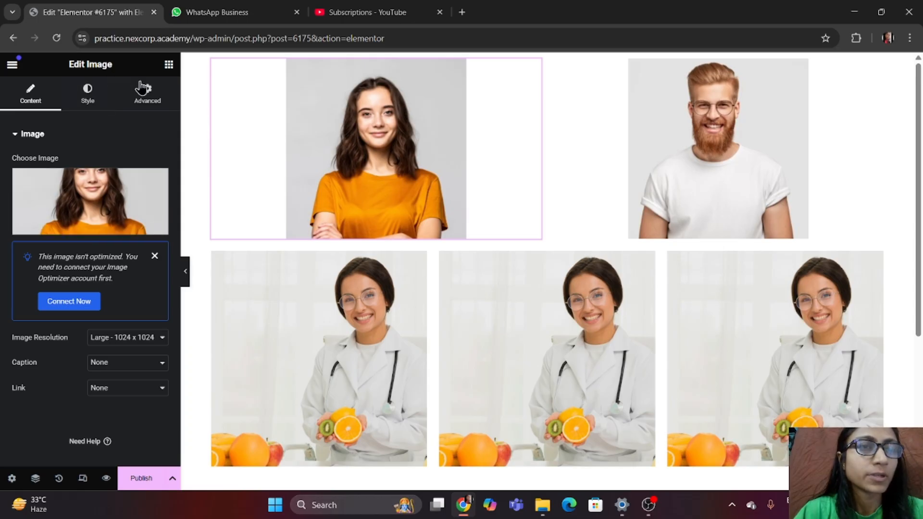
{"action": "left_click", "coordinate": [147, 97]}
{"action": "scroll", "coordinate": [104, 353], "scroll_direction": "down", "scroll_amount": 5}
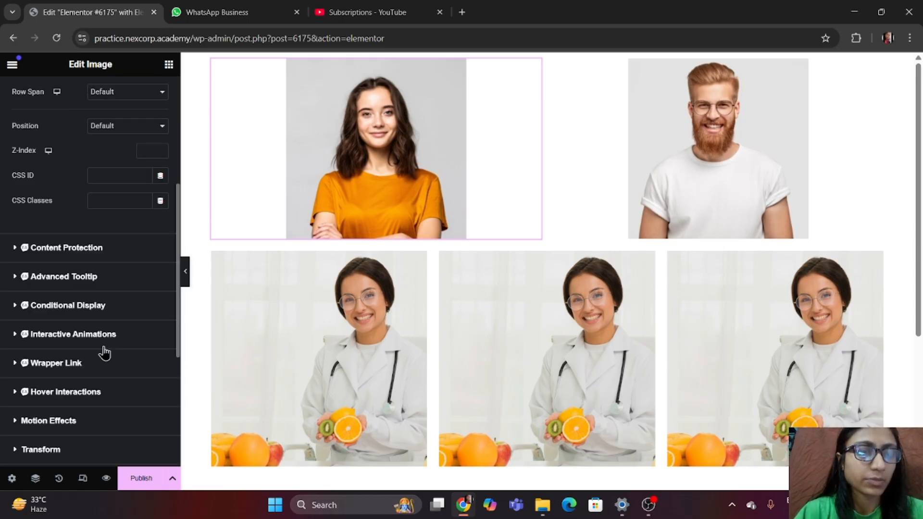
{"action": "scroll", "coordinate": [104, 352], "scroll_direction": "down", "scroll_amount": 5}
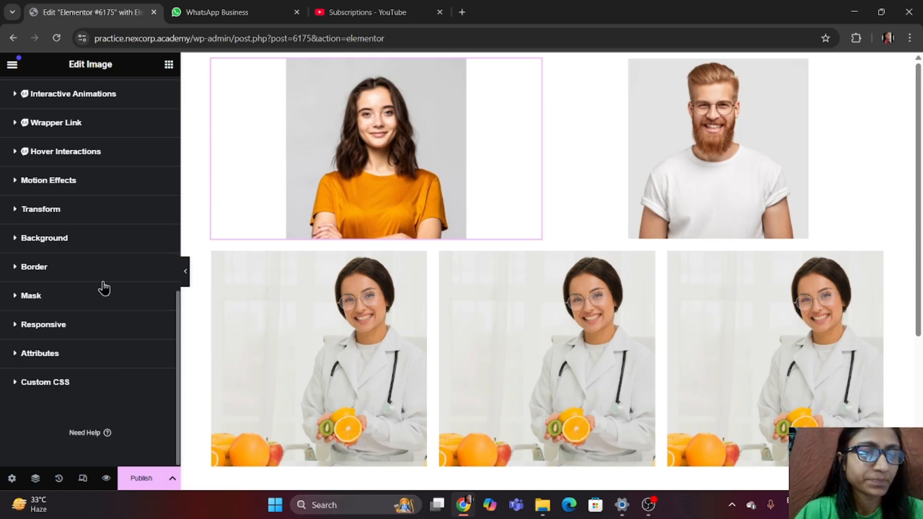
{"action": "left_click", "coordinate": [103, 186]}
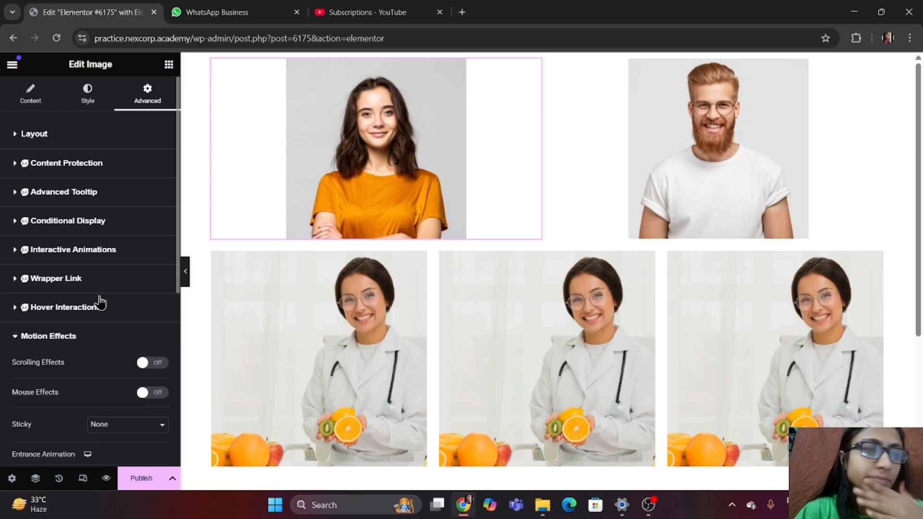
{"action": "scroll", "coordinate": [100, 303], "scroll_direction": "down", "scroll_amount": 4}
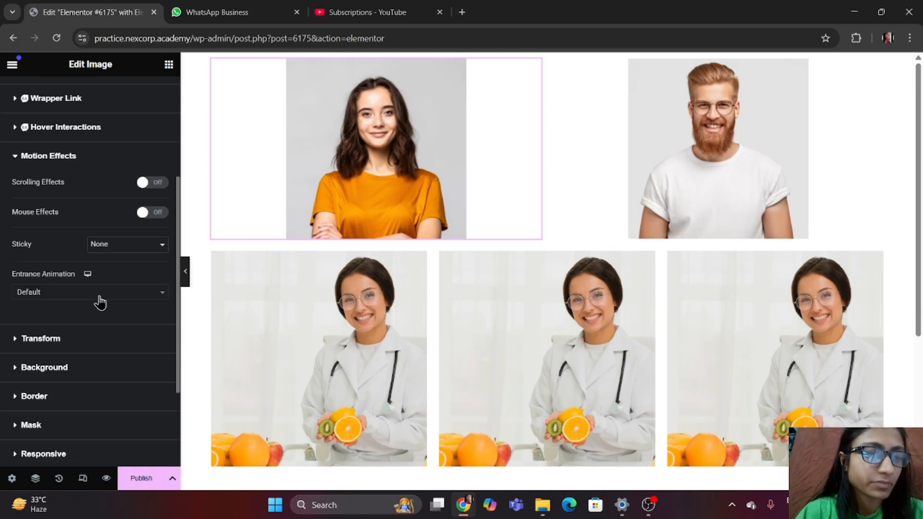
{"action": "left_click", "coordinate": [124, 245]}
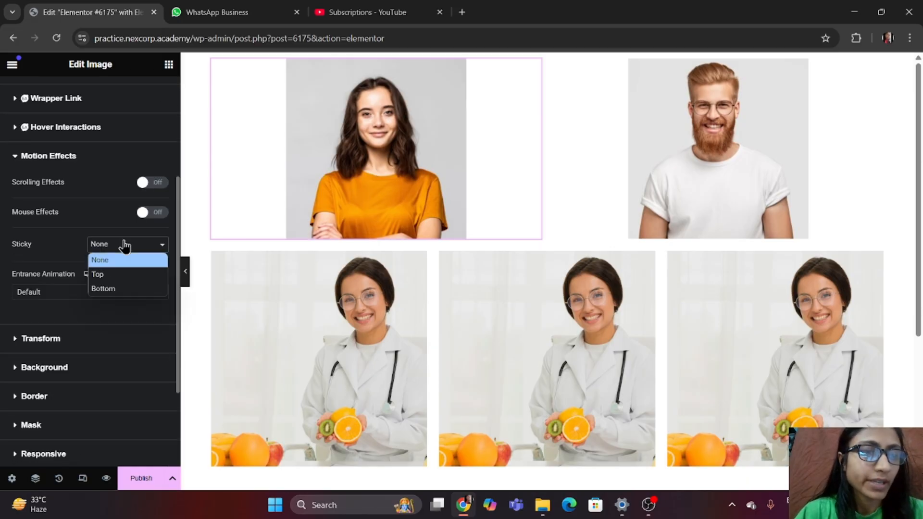
{"action": "left_click", "coordinate": [97, 275]}
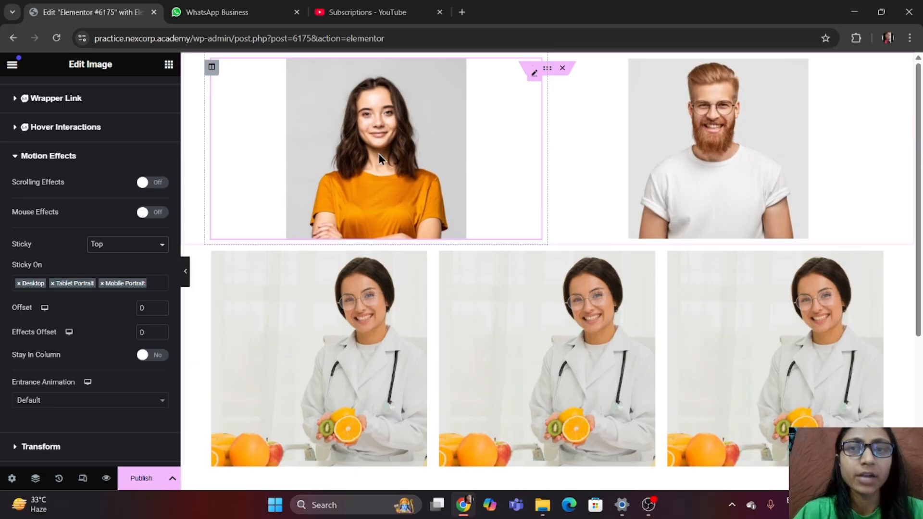
Examine how the sticky image behaves over the sections below as the page moves
{"action": "scroll", "coordinate": [378, 158], "scroll_direction": "down", "scroll_amount": 4}
{"action": "scroll", "coordinate": [378, 160], "scroll_direction": "up", "scroll_amount": 4}
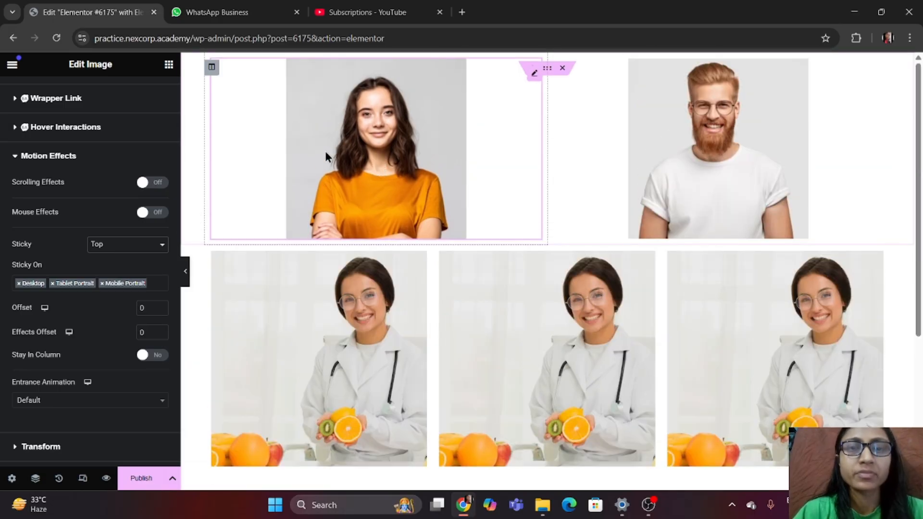
{"action": "scroll", "coordinate": [379, 154], "scroll_direction": "down", "scroll_amount": 4}
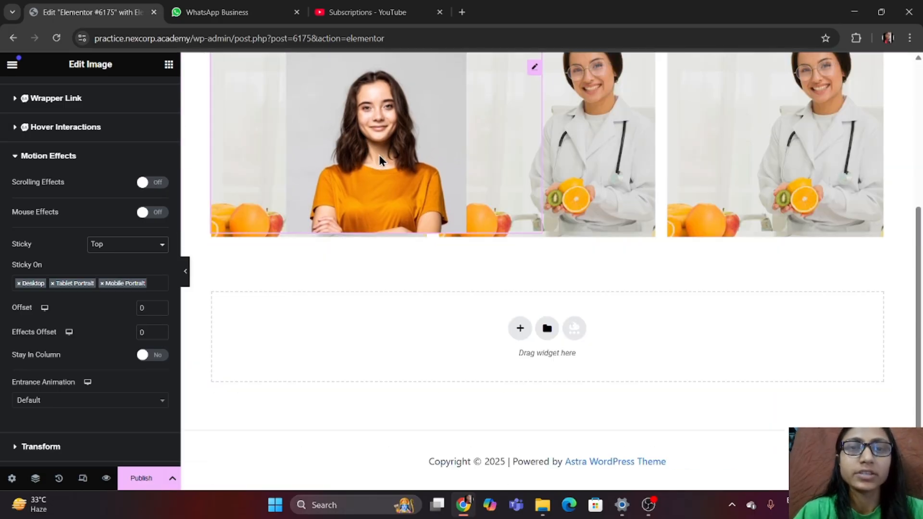
{"action": "scroll", "coordinate": [379, 155], "scroll_direction": "up", "scroll_amount": 4}
{"action": "scroll", "coordinate": [379, 154], "scroll_direction": "down", "scroll_amount": 4}
{"action": "scroll", "coordinate": [378, 154], "scroll_direction": "up", "scroll_amount": 4}
{"action": "scroll", "coordinate": [378, 155], "scroll_direction": "down", "scroll_amount": 4}
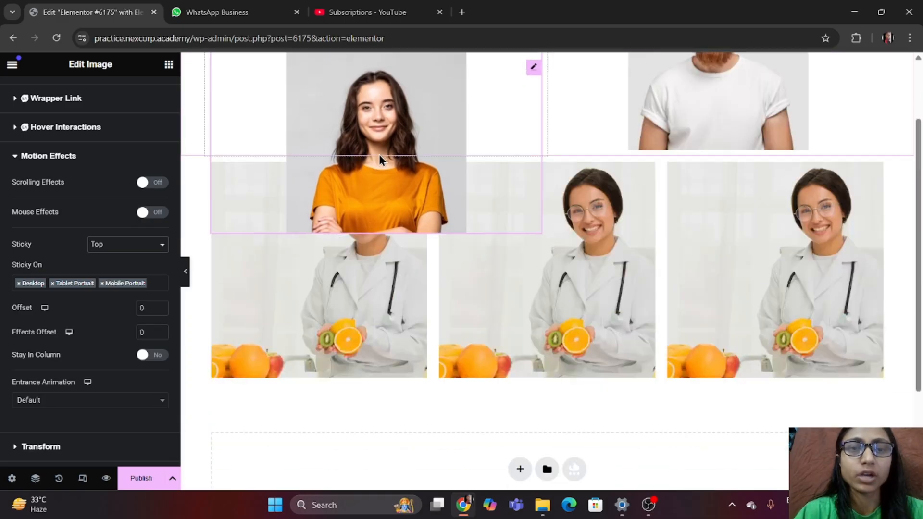
{"action": "scroll", "coordinate": [378, 155], "scroll_direction": "up", "scroll_amount": 4}
{"action": "scroll", "coordinate": [379, 154], "scroll_direction": "down", "scroll_amount": 4}
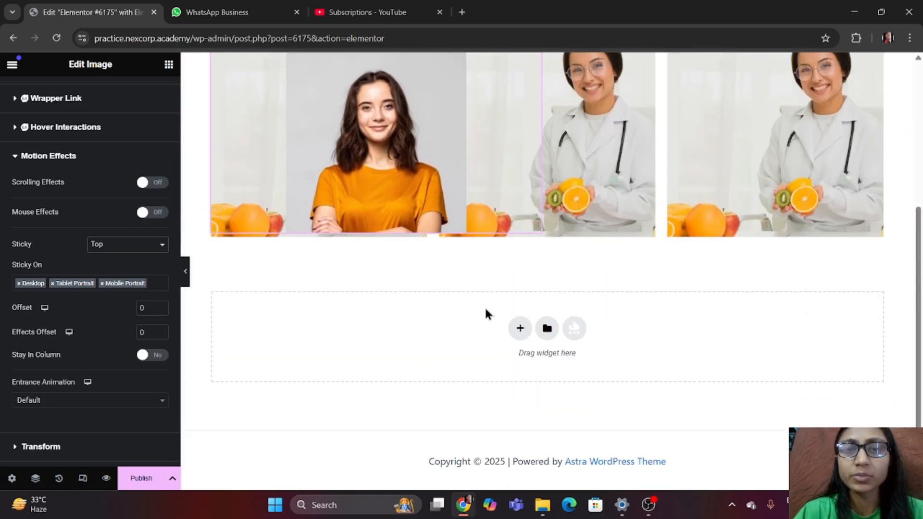
{"action": "left_click", "coordinate": [521, 330]}
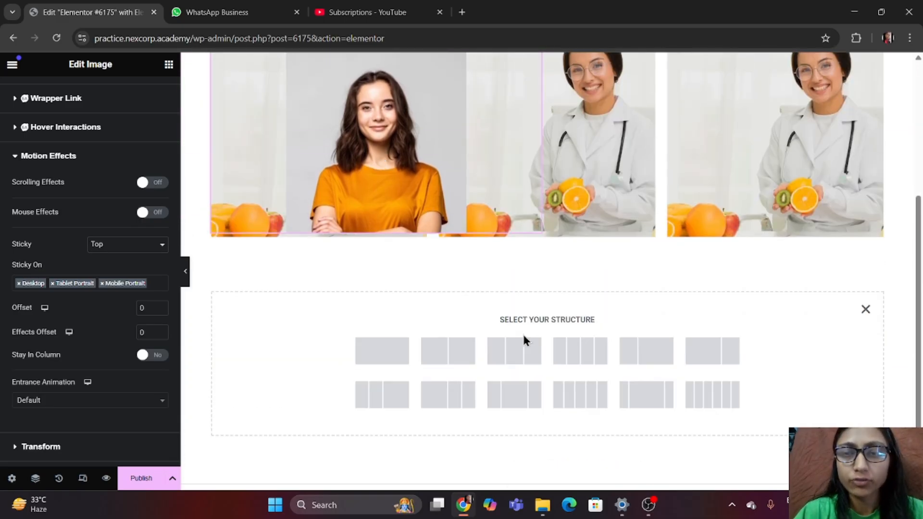
{"action": "left_click", "coordinate": [510, 362]}
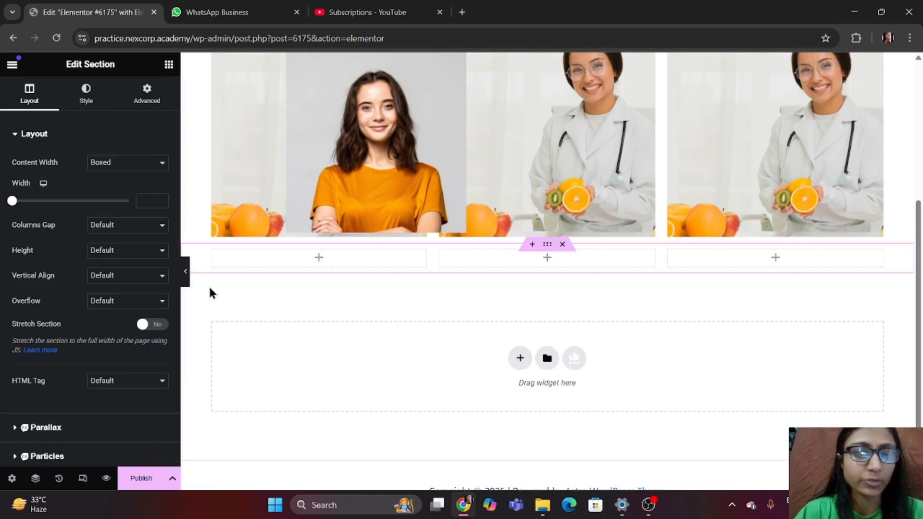
{"action": "left_click", "coordinate": [563, 245]}
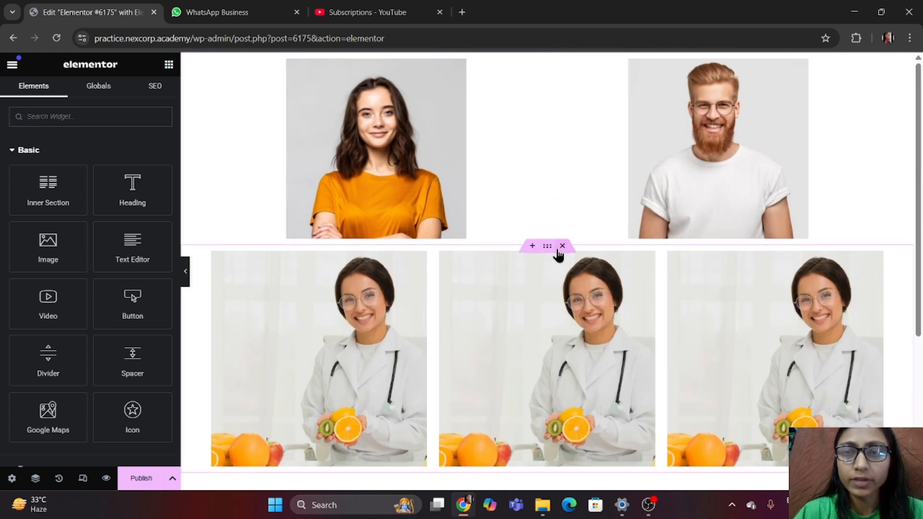
Duplicate the section with the three doctor images twice
{"action": "right_click", "coordinate": [548, 250]}
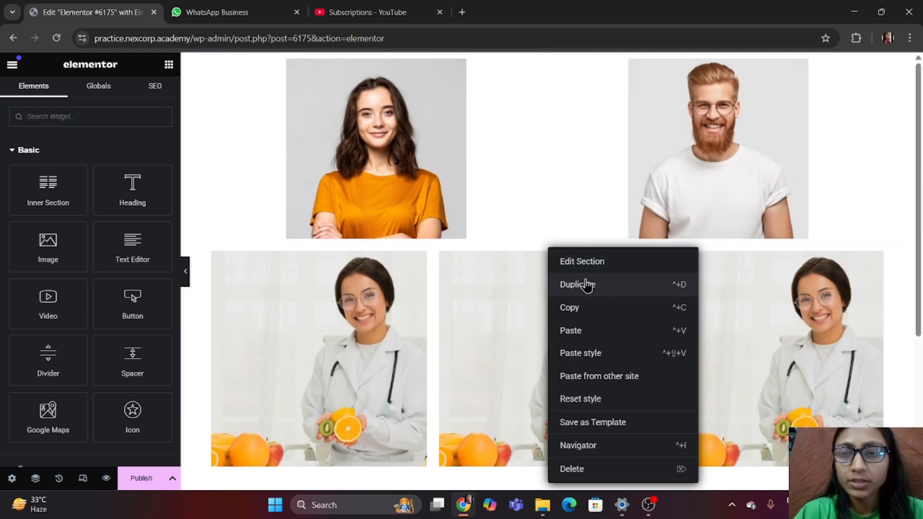
{"action": "left_click", "coordinate": [587, 283]}
{"action": "right_click", "coordinate": [547, 248]}
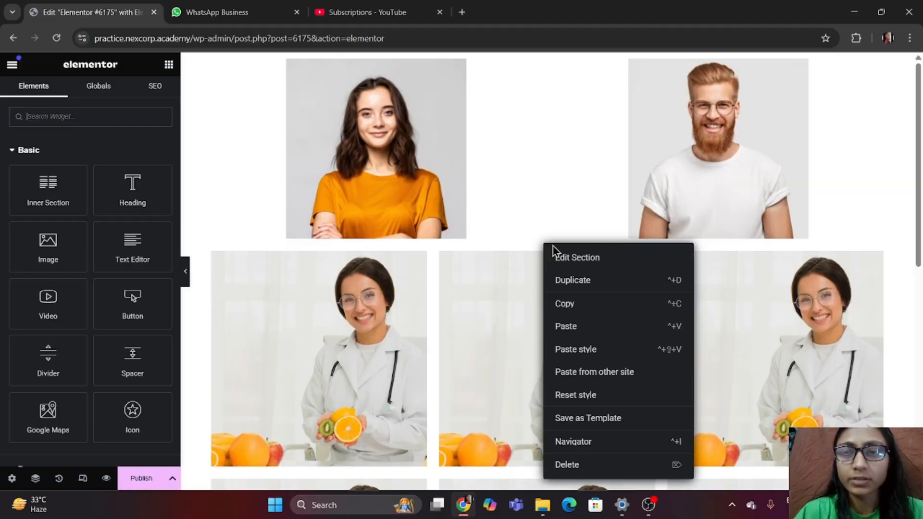
{"action": "left_click", "coordinate": [578, 279]}
Examine how the sticky image of the woman in orange moves over the duplicated doctor image sections
{"action": "scroll", "coordinate": [449, 187], "scroll_direction": "down", "scroll_amount": 10}
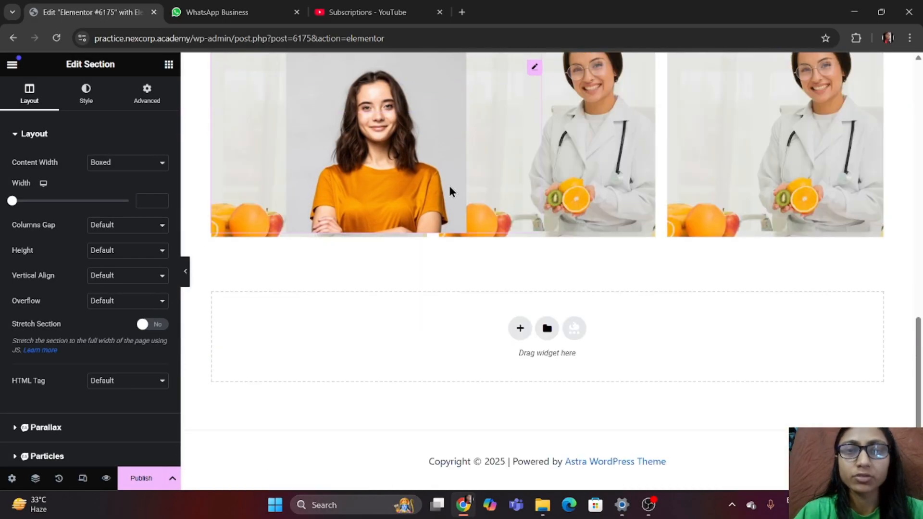
{"action": "scroll", "coordinate": [448, 186], "scroll_direction": "up", "scroll_amount": 6}
{"action": "scroll", "coordinate": [449, 184], "scroll_direction": "up", "scroll_amount": 3}
{"action": "scroll", "coordinate": [449, 184], "scroll_direction": "down", "scroll_amount": 10}
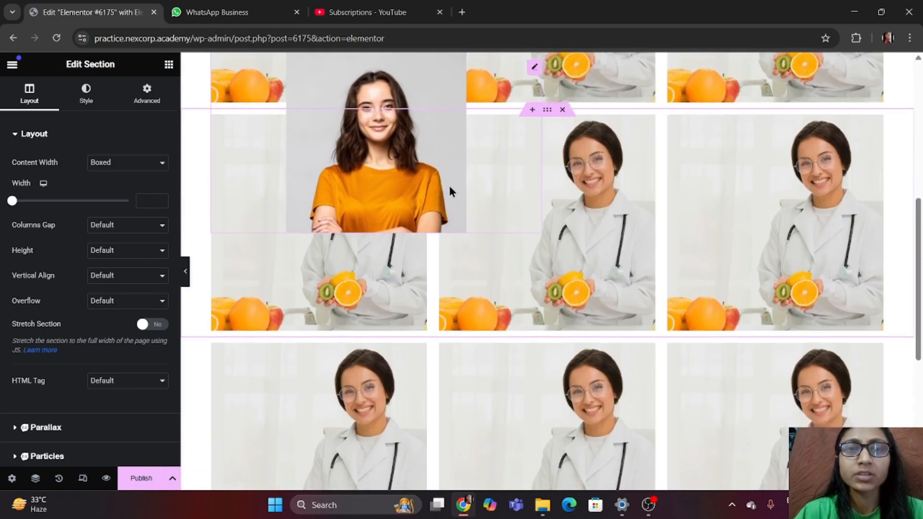
{"action": "scroll", "coordinate": [448, 183], "scroll_direction": "up", "scroll_amount": 10}
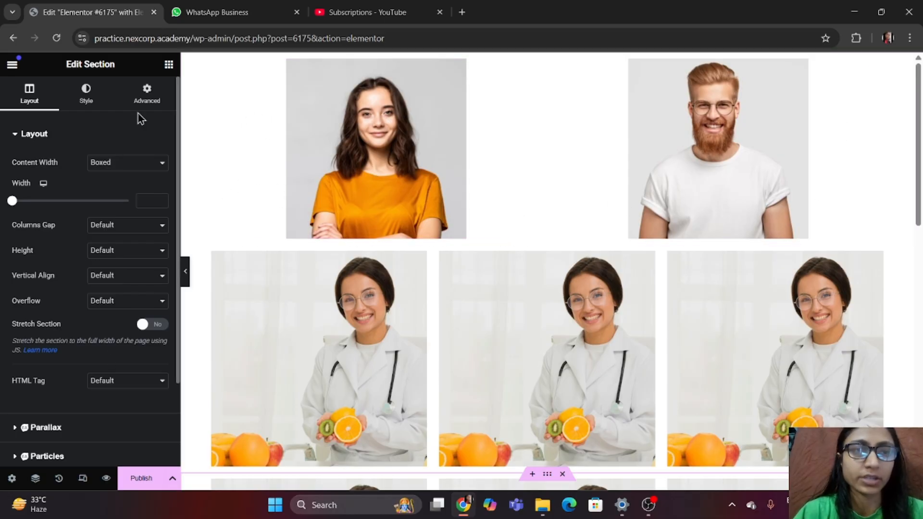
{"action": "scroll", "coordinate": [454, 173], "scroll_direction": "down", "scroll_amount": 12}
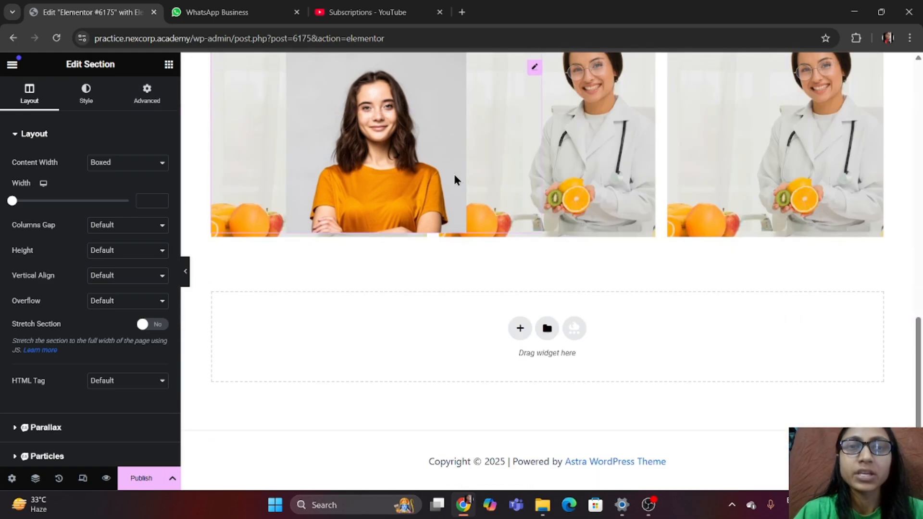
{"action": "scroll", "coordinate": [453, 173], "scroll_direction": "up", "scroll_amount": 10}
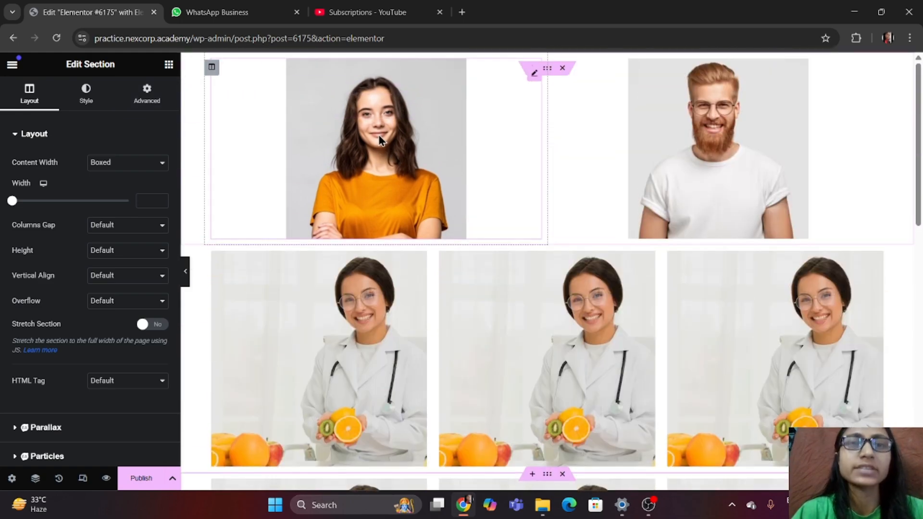
Search for MakeMyTrip in a new browser tab and open its homepage, dismissing the login prompt
{"action": "left_click", "coordinate": [463, 13]}
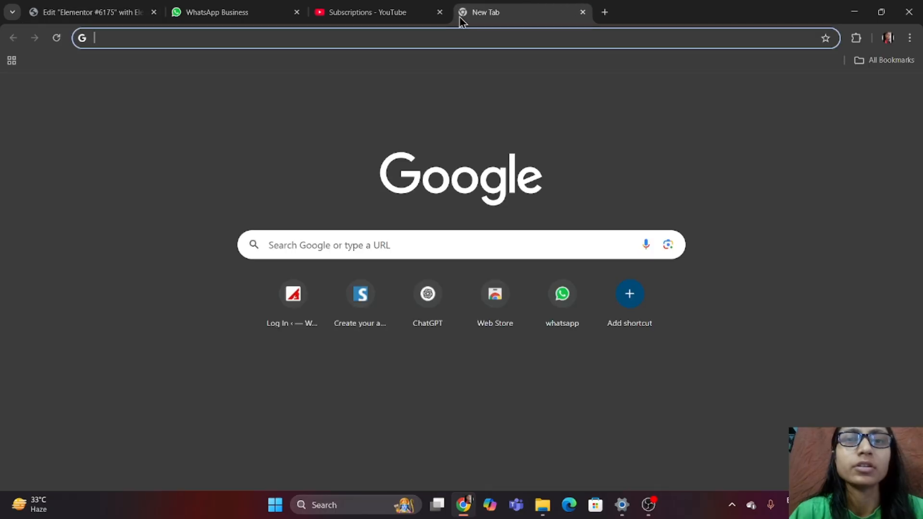
{"action": "left_click", "coordinate": [464, 37]}
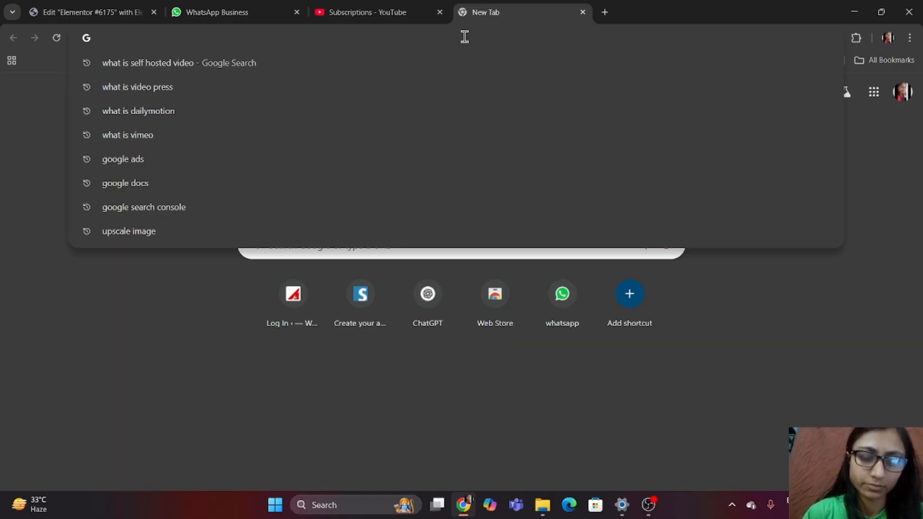
{"action": "type", "text": "make"}
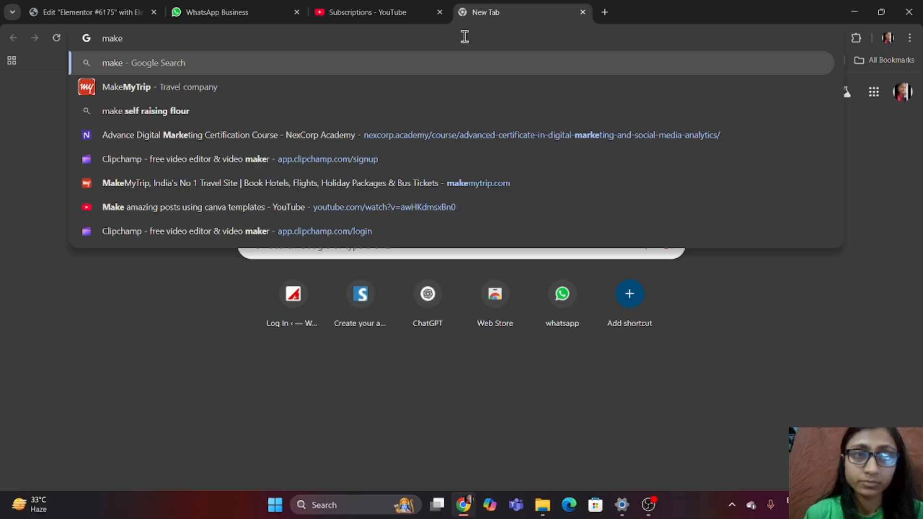
{"action": "key", "text": "Down"}
{"action": "key", "text": "Return"}
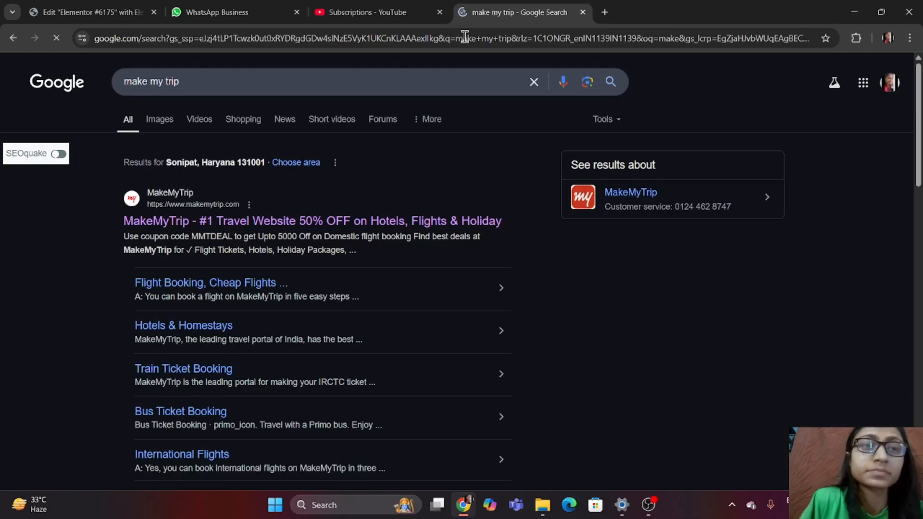
{"action": "left_click", "coordinate": [297, 221]}
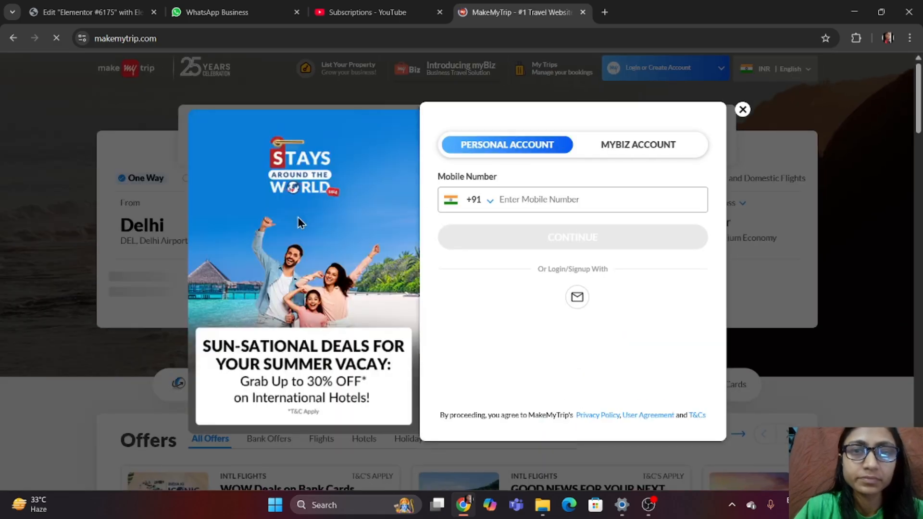
{"action": "left_click", "coordinate": [742, 109]}
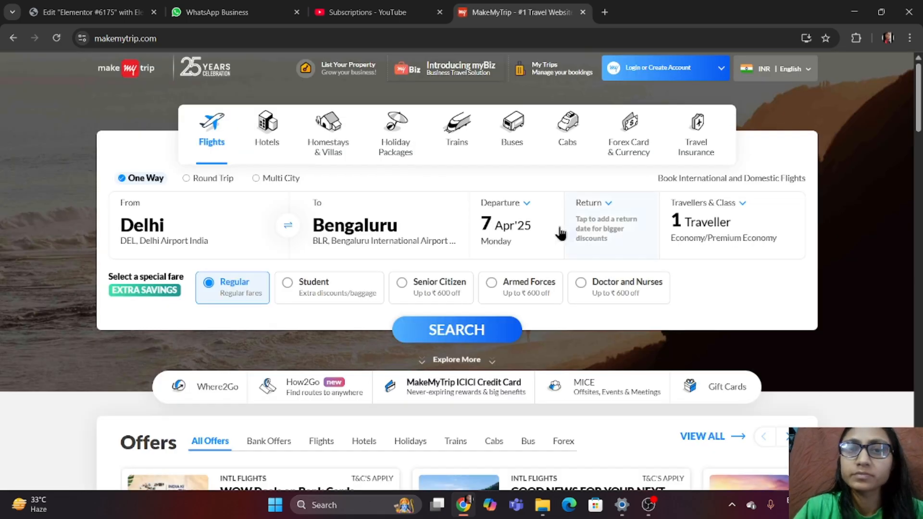
Examine how the navigation header of the MakeMyTrip homepage behaves while moving through the page
{"action": "scroll", "coordinate": [560, 233], "scroll_direction": "down", "scroll_amount": 15}
{"action": "scroll", "coordinate": [559, 232], "scroll_direction": "up", "scroll_amount": 4}
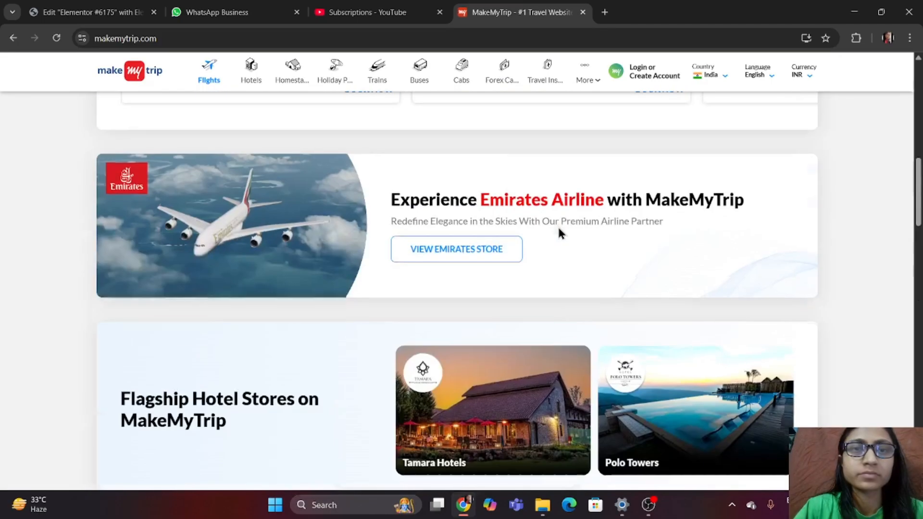
{"action": "scroll", "coordinate": [558, 230], "scroll_direction": "up", "scroll_amount": 10}
{"action": "scroll", "coordinate": [556, 233], "scroll_direction": "down", "scroll_amount": 14}
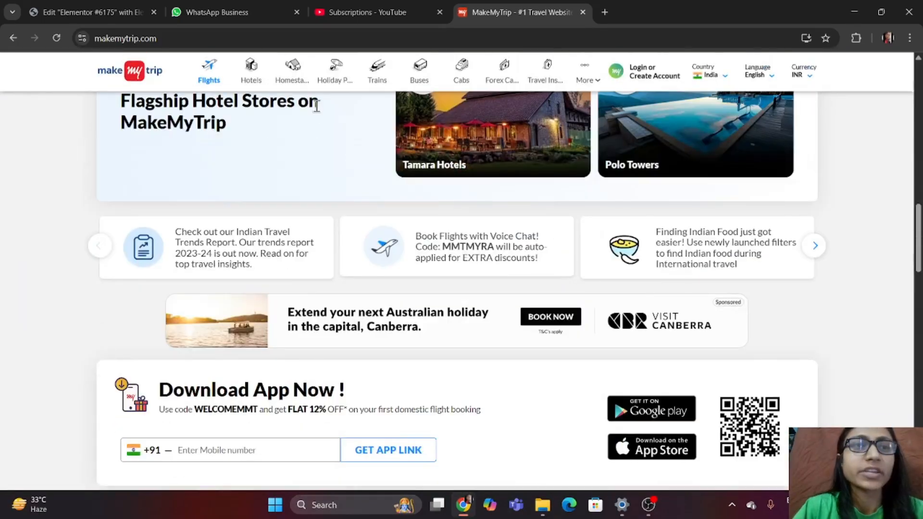
{"action": "scroll", "coordinate": [316, 104], "scroll_direction": "up", "scroll_amount": 15}
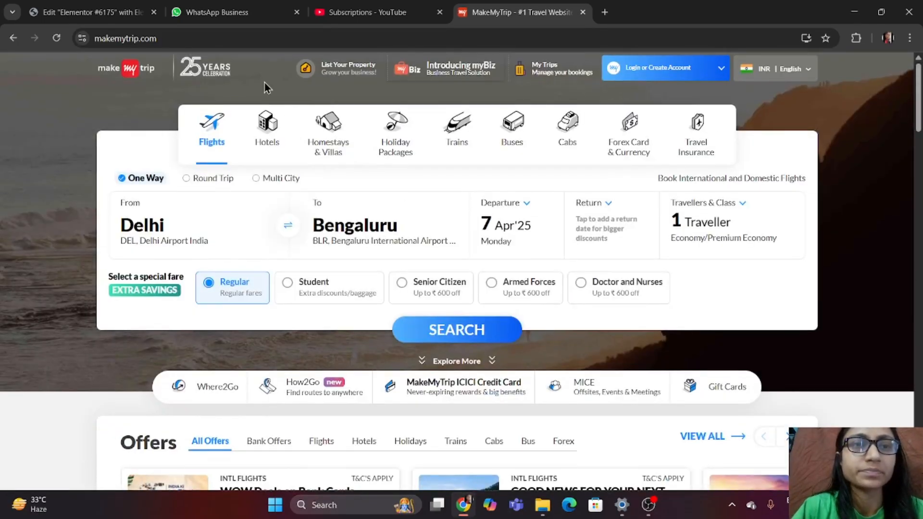
{"action": "scroll", "coordinate": [259, 86], "scroll_direction": "down", "scroll_amount": 6}
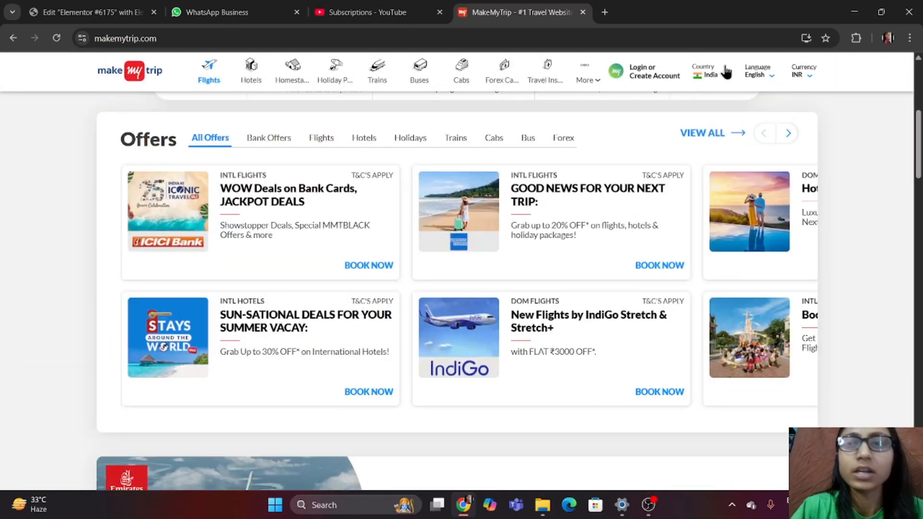
{"action": "scroll", "coordinate": [690, 168], "scroll_direction": "down", "scroll_amount": 20}
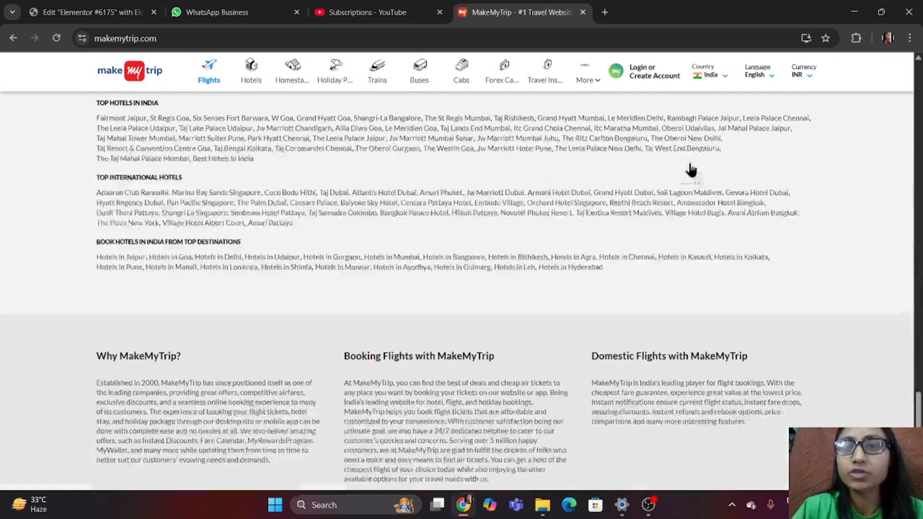
{"action": "scroll", "coordinate": [690, 168], "scroll_direction": "up", "scroll_amount": 20}
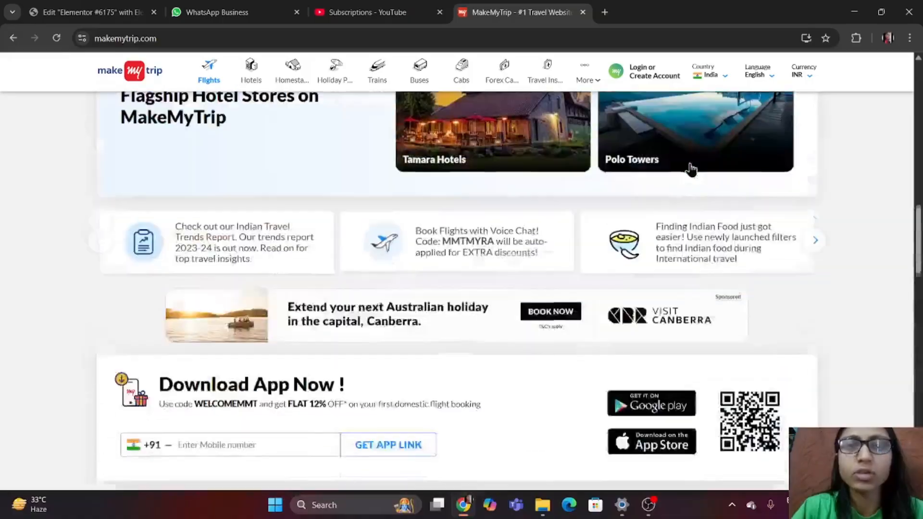
{"action": "scroll", "coordinate": [502, 75], "scroll_direction": "up", "scroll_amount": 8}
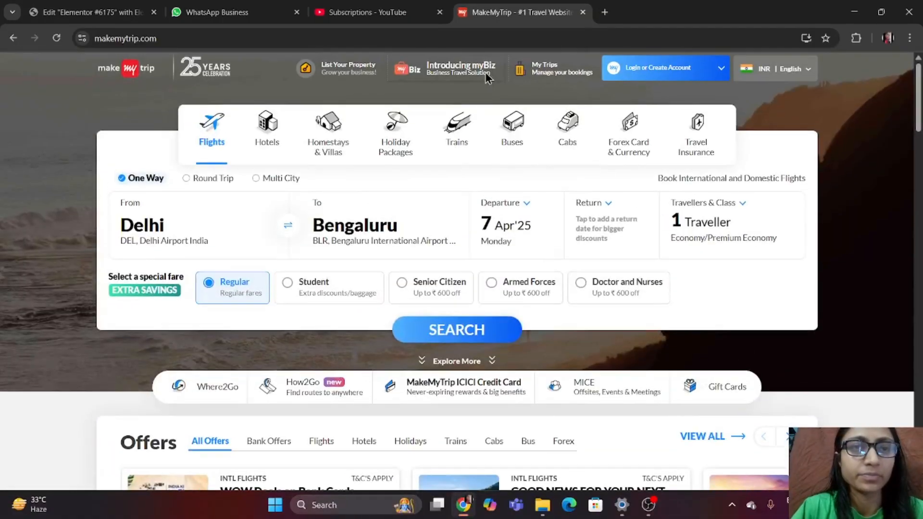
{"action": "mouse_move", "coordinate": [486, 77]}
{"action": "scroll", "coordinate": [294, 187], "scroll_direction": "down", "scroll_amount": 7}
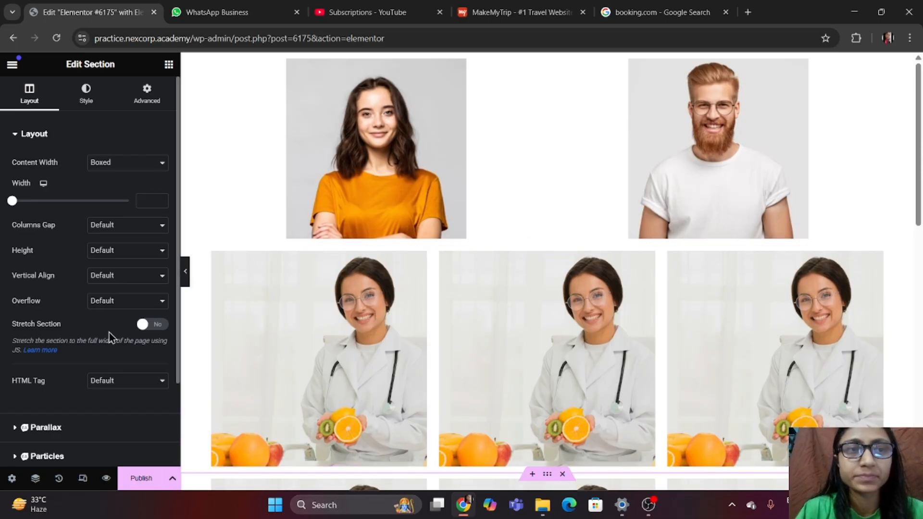
{"action": "scroll", "coordinate": [109, 333], "scroll_direction": "down", "scroll_amount": 2}
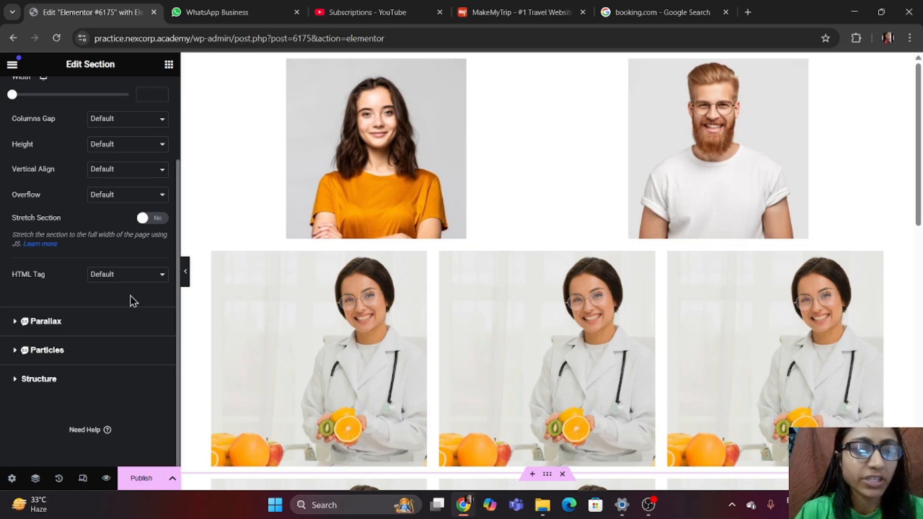
{"action": "scroll", "coordinate": [133, 298], "scroll_direction": "up", "scroll_amount": 2}
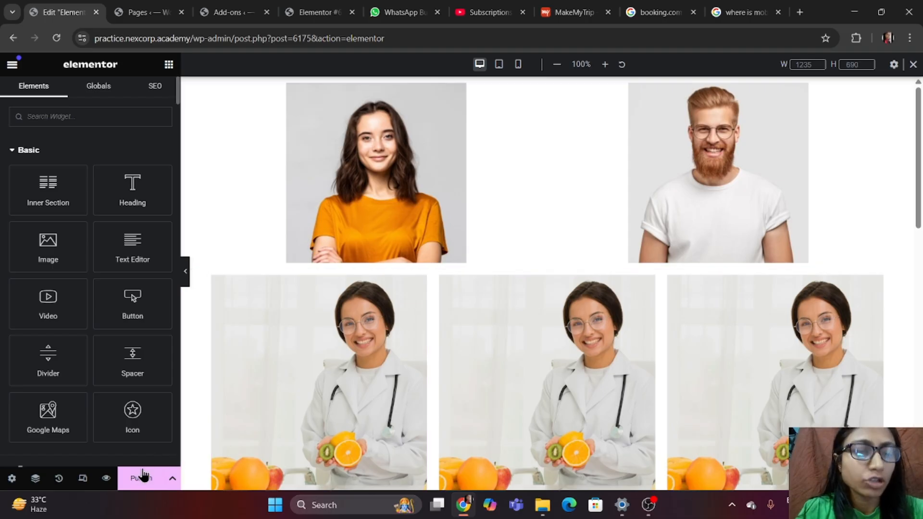
Preview the page in the mobile portrait layout, examine the sticky image there, and return to the desktop layout
{"action": "left_click", "coordinate": [84, 479]}
{"action": "left_click", "coordinate": [84, 479]}
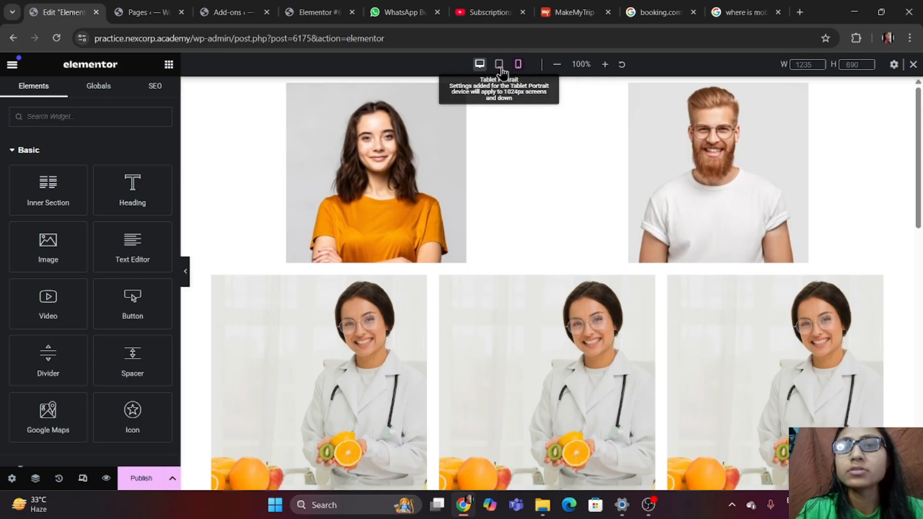
{"action": "left_click", "coordinate": [518, 67]}
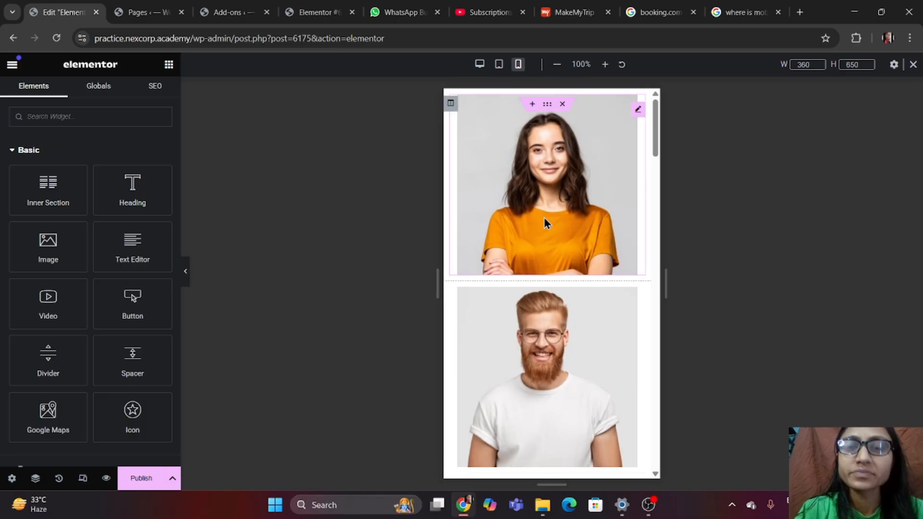
{"action": "scroll", "coordinate": [556, 298], "scroll_direction": "down", "scroll_amount": 5}
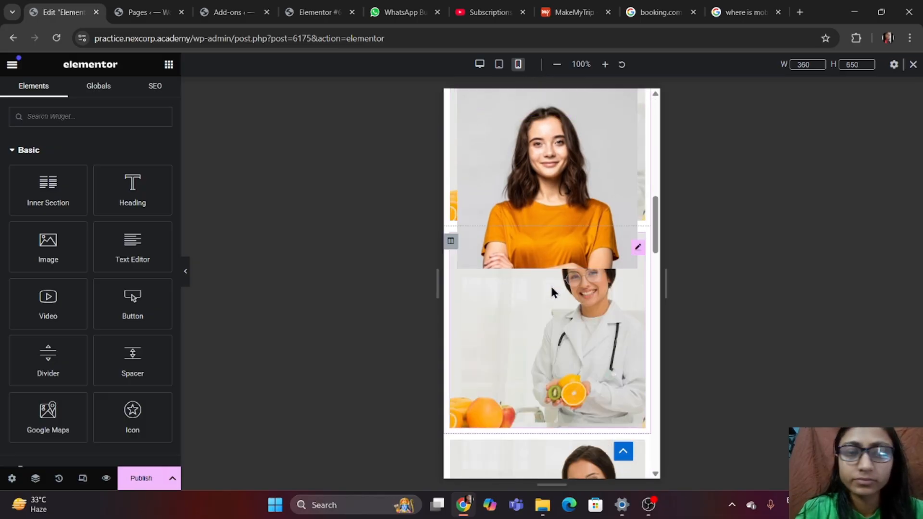
{"action": "scroll", "coordinate": [552, 291], "scroll_direction": "up", "scroll_amount": 5}
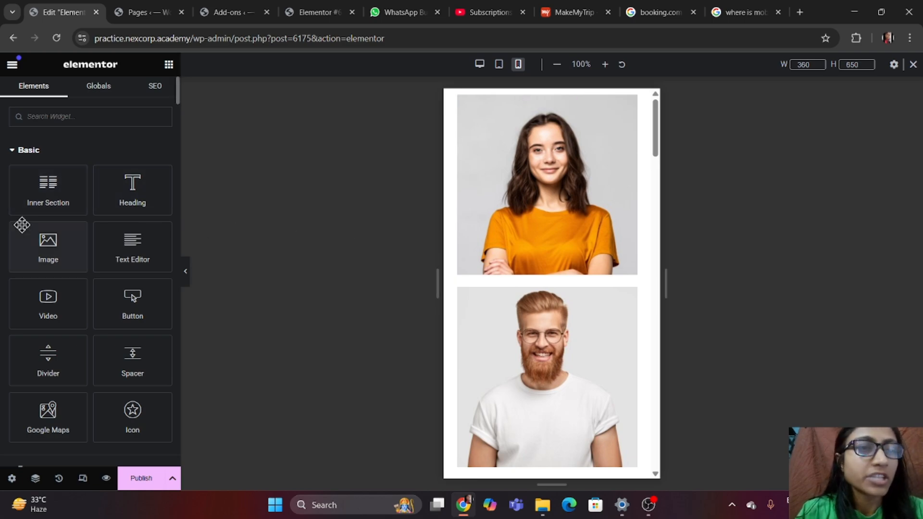
{"action": "left_click", "coordinate": [480, 65]}
{"action": "scroll", "coordinate": [530, 302], "scroll_direction": "down", "scroll_amount": 10}
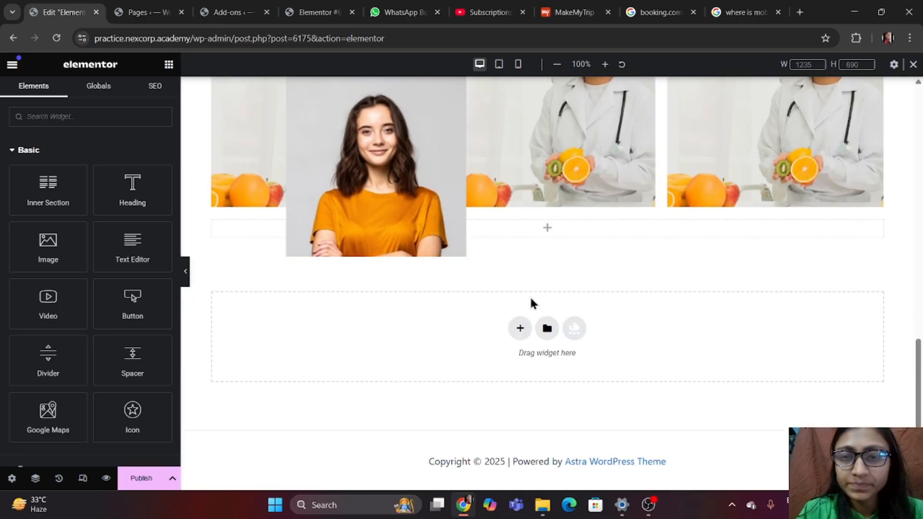
{"action": "scroll", "coordinate": [537, 293], "scroll_direction": "up", "scroll_amount": 3}
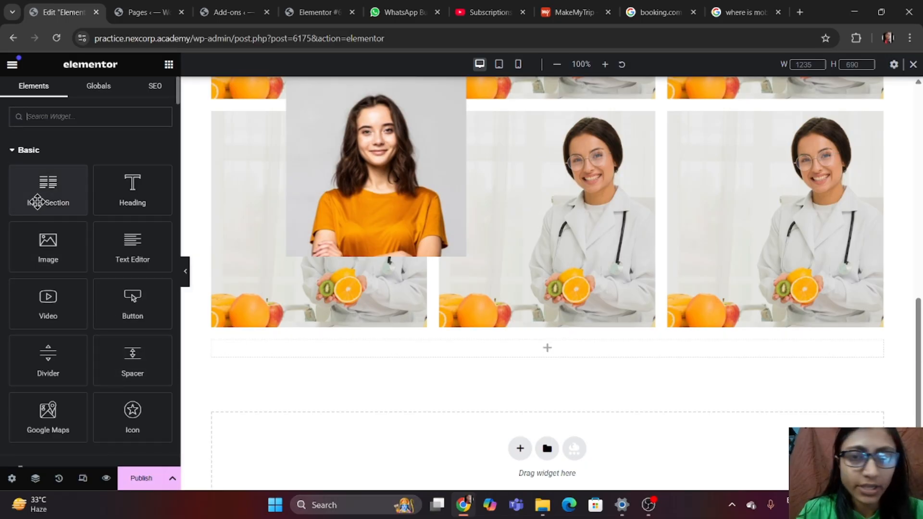
{"action": "left_click_drag", "start_coordinate": [37, 200], "coordinate": [470, 361]}
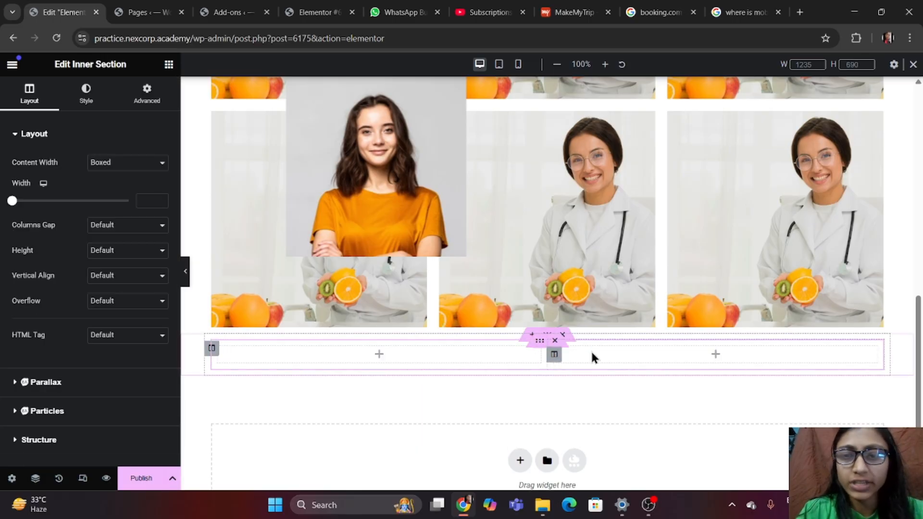
{"action": "key", "text": "ctrl+z"}
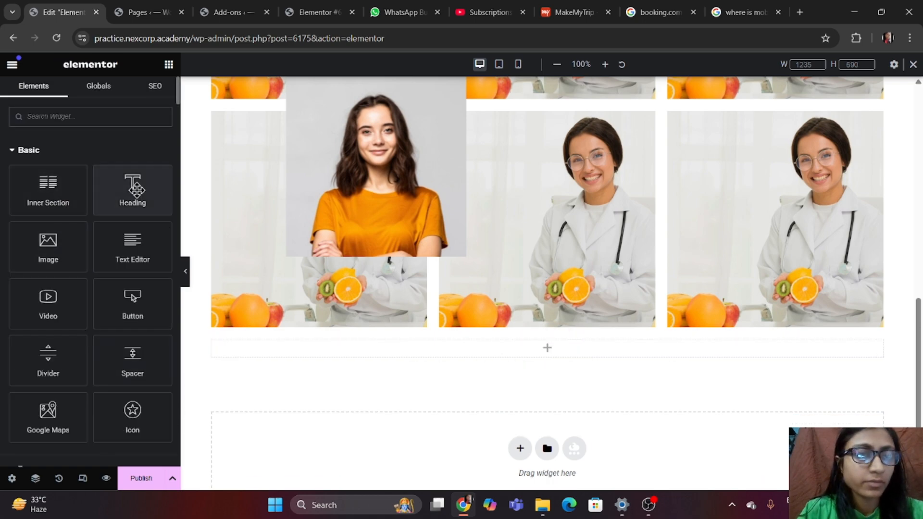
Add a Heading widget to the empty single-column section below the doctor images
{"action": "left_click_drag", "start_coordinate": [131, 186], "coordinate": [484, 357]}
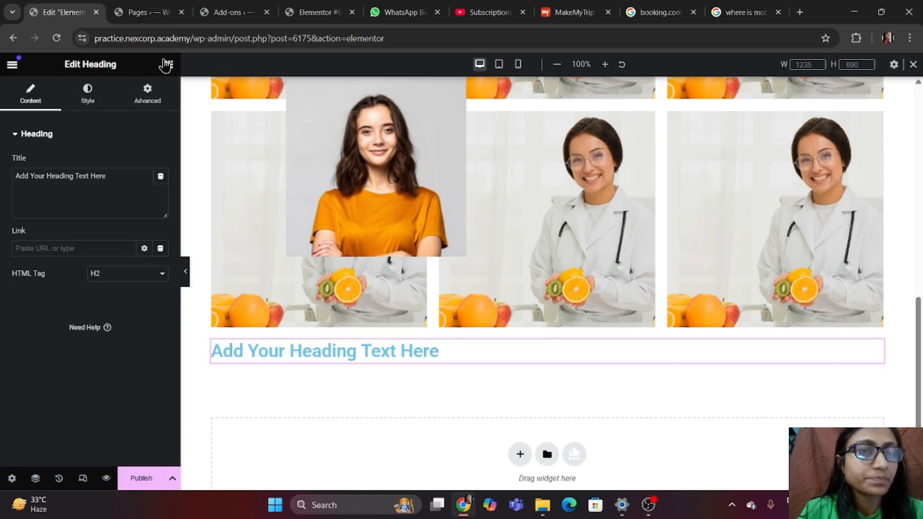
Add a two-column Inner Section below the heading and place a Text Editor widget in its first column
{"action": "left_click", "coordinate": [169, 64]}
{"action": "left_click_drag", "start_coordinate": [56, 206], "coordinate": [518, 359]}
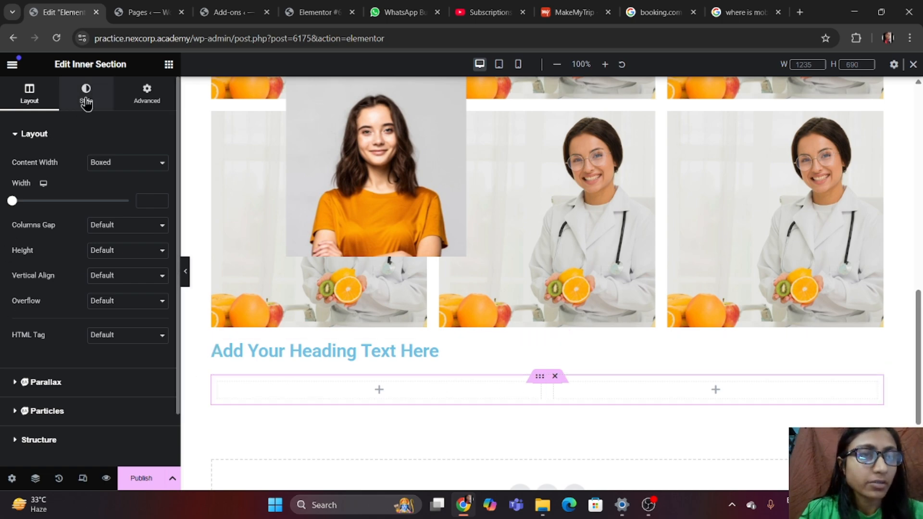
{"action": "left_click", "coordinate": [168, 64]}
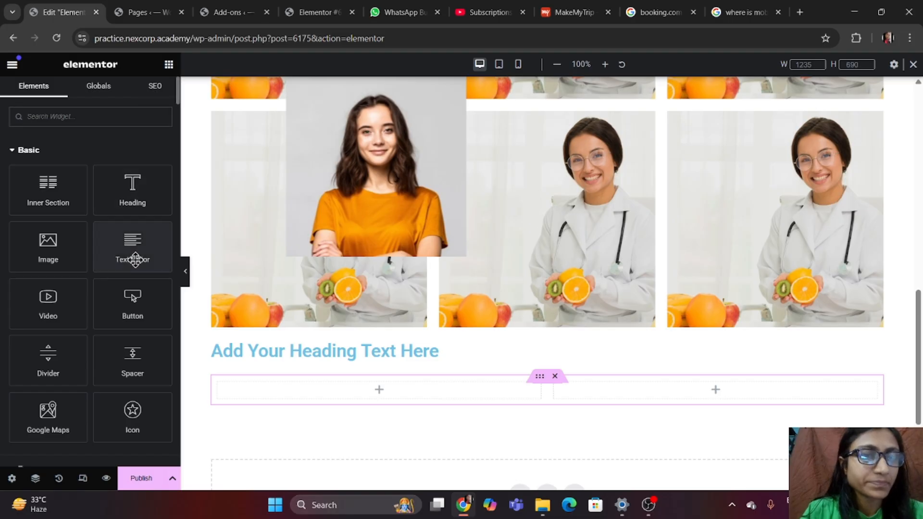
{"action": "left_click_drag", "start_coordinate": [134, 260], "coordinate": [354, 396]}
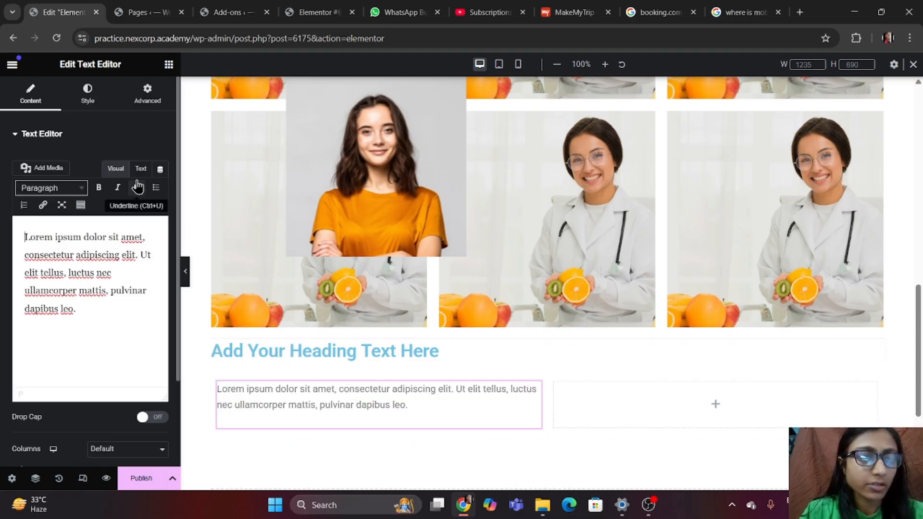
Add an Image widget to the empty second column of the inner section, beside the text
{"action": "left_click", "coordinate": [169, 64]}
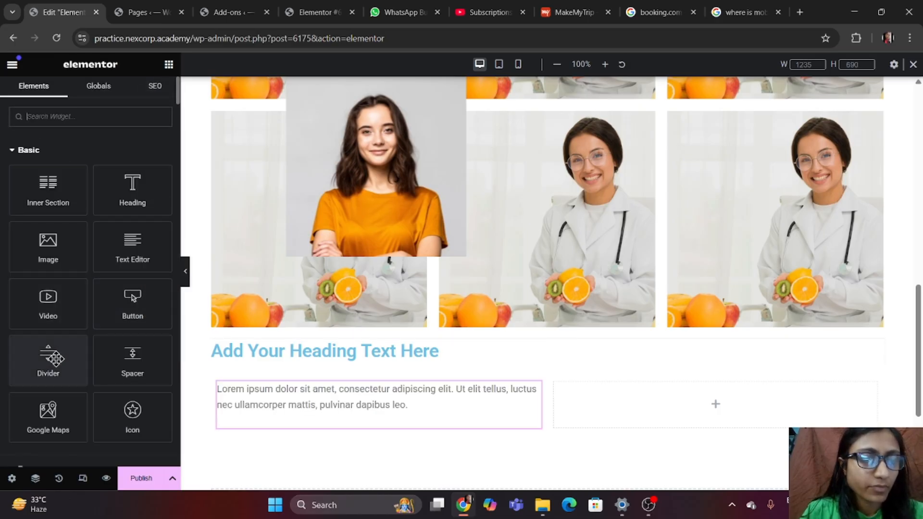
{"action": "left_click_drag", "start_coordinate": [48, 245], "coordinate": [656, 419]}
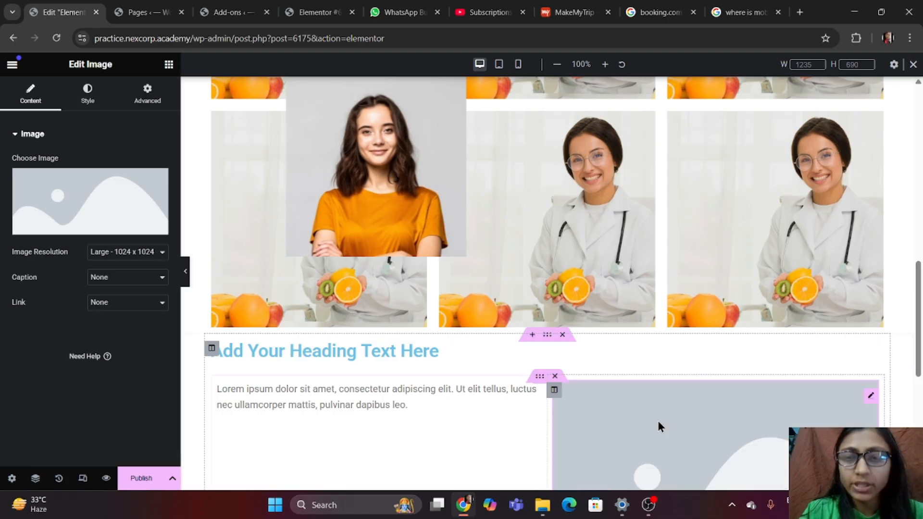
{"action": "scroll", "coordinate": [488, 392], "scroll_direction": "down", "scroll_amount": 3}
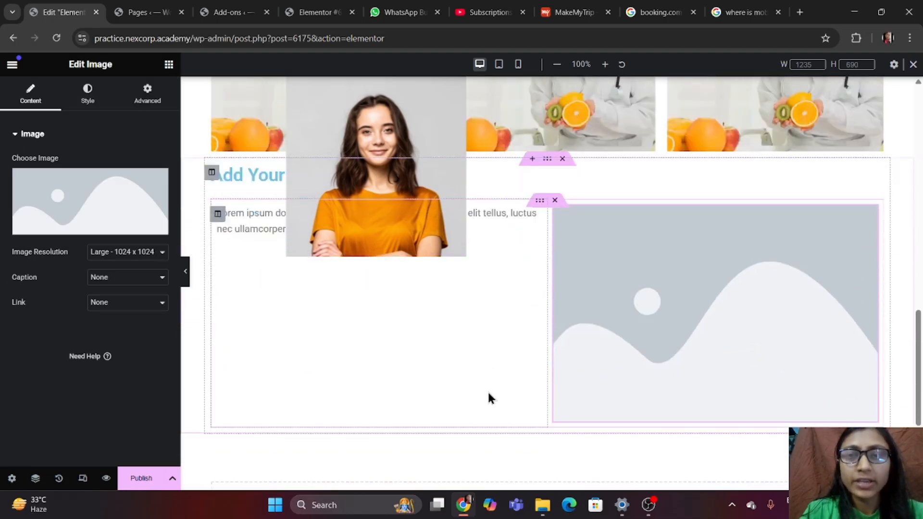
{"action": "scroll", "coordinate": [487, 390], "scroll_direction": "up", "scroll_amount": 2}
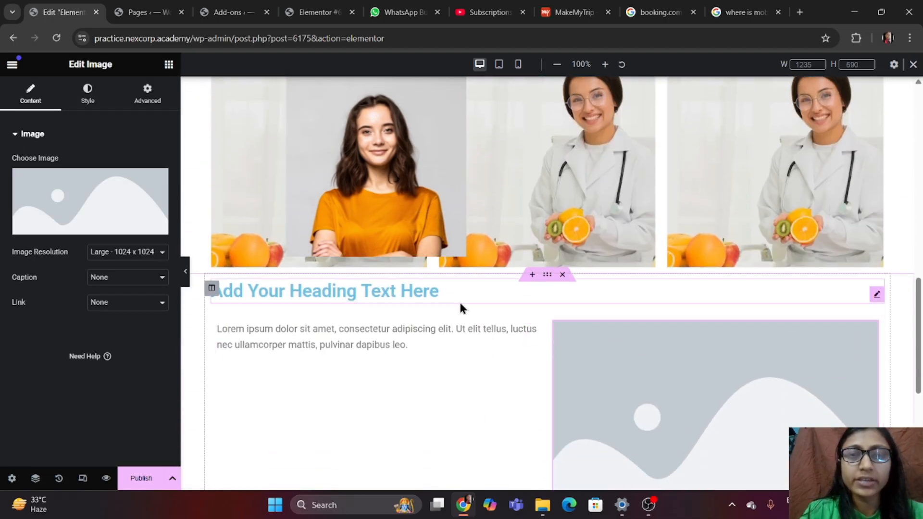
{"action": "scroll", "coordinate": [607, 373], "scroll_direction": "down", "scroll_amount": 2}
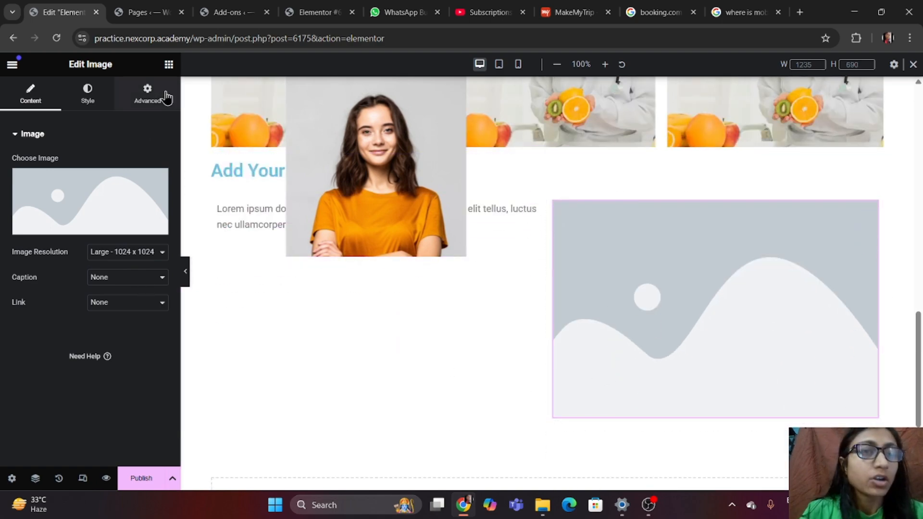
Add a Divider widget below the inner section that holds the text and the image placeholder
{"action": "left_click", "coordinate": [169, 65]}
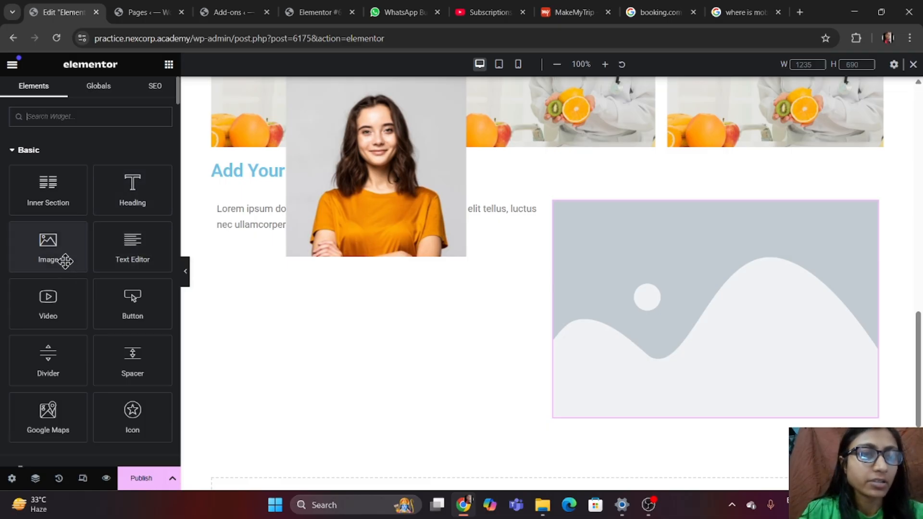
{"action": "scroll", "coordinate": [45, 379], "scroll_direction": "down", "scroll_amount": 1}
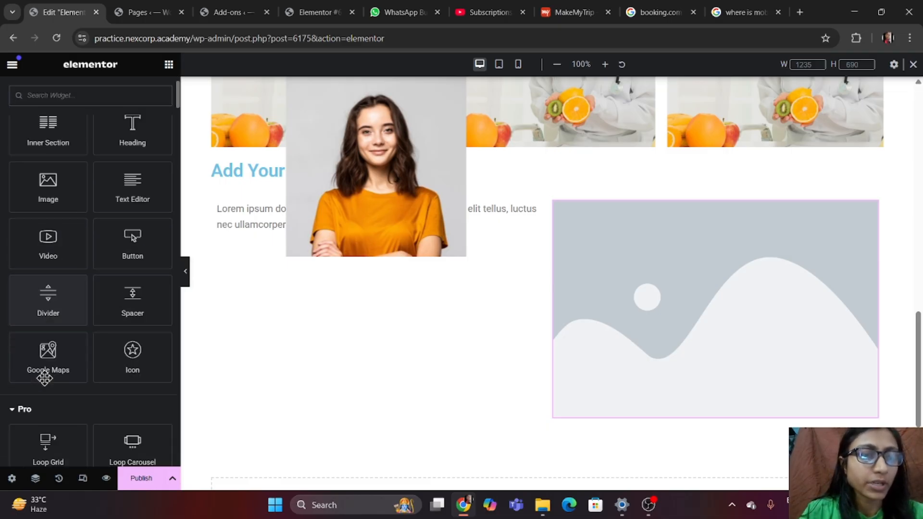
{"action": "scroll", "coordinate": [44, 378], "scroll_direction": "down", "scroll_amount": 1}
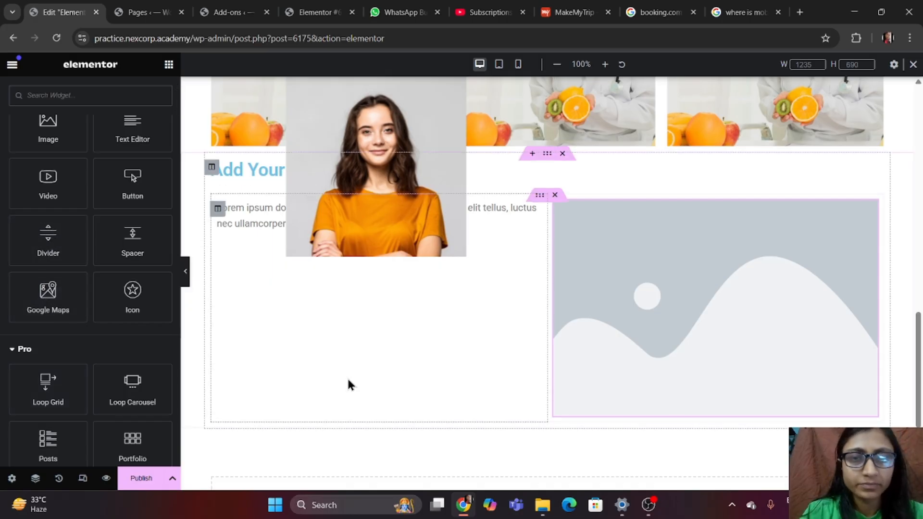
{"action": "scroll", "coordinate": [348, 379], "scroll_direction": "down", "scroll_amount": 1}
{"action": "left_click_drag", "start_coordinate": [61, 241], "coordinate": [370, 306]}
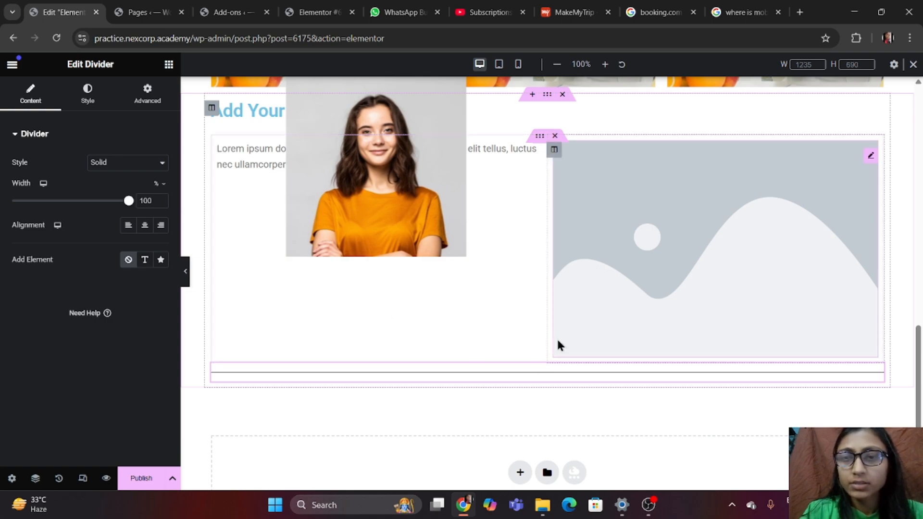
{"action": "scroll", "coordinate": [558, 345], "scroll_direction": "up", "scroll_amount": 3}
{"action": "scroll", "coordinate": [558, 345], "scroll_direction": "down", "scroll_amount": 2}
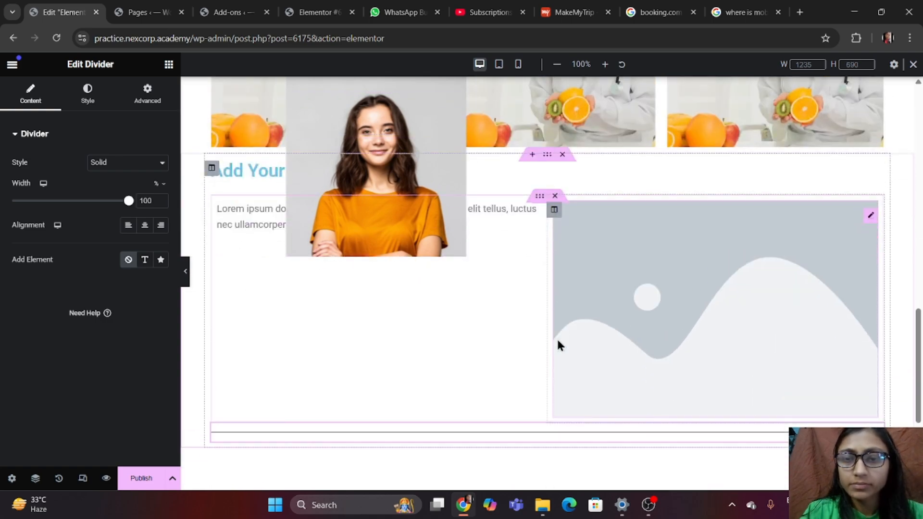
{"action": "scroll", "coordinate": [557, 345], "scroll_direction": "down", "scroll_amount": 1}
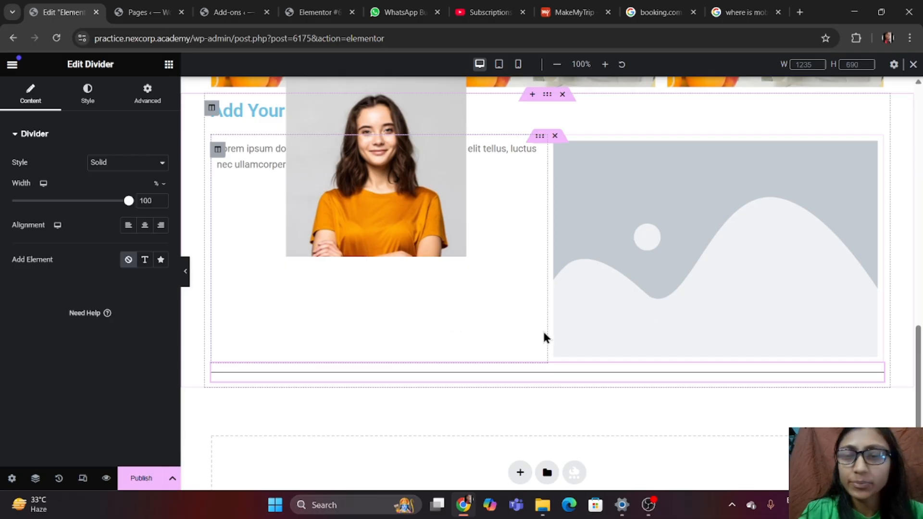
Add a new single-column section below the divider
{"action": "left_click", "coordinate": [516, 471]}
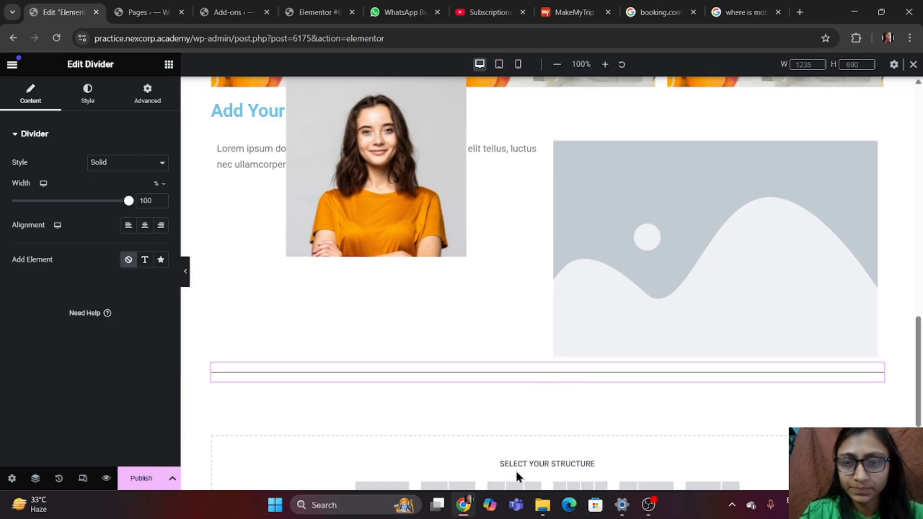
{"action": "scroll", "coordinate": [486, 461], "scroll_direction": "down", "scroll_amount": 3}
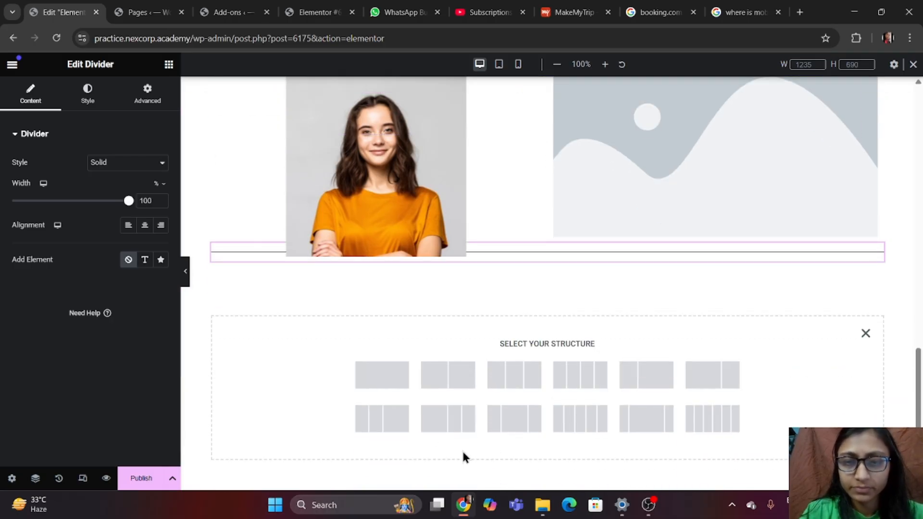
{"action": "left_click", "coordinate": [390, 389]}
{"action": "scroll", "coordinate": [500, 260], "scroll_direction": "up", "scroll_amount": 3}
{"action": "scroll", "coordinate": [500, 259], "scroll_direction": "down", "scroll_amount": 1}
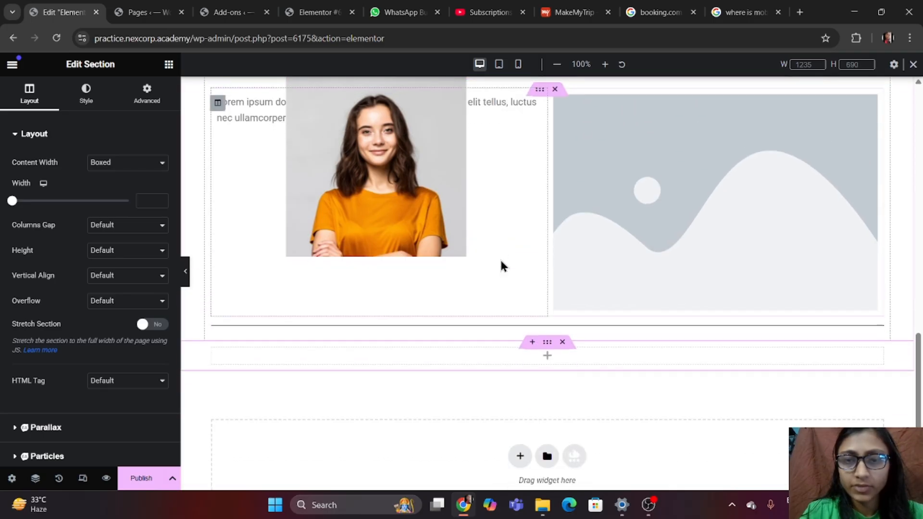
{"action": "scroll", "coordinate": [503, 266], "scroll_direction": "down", "scroll_amount": 1}
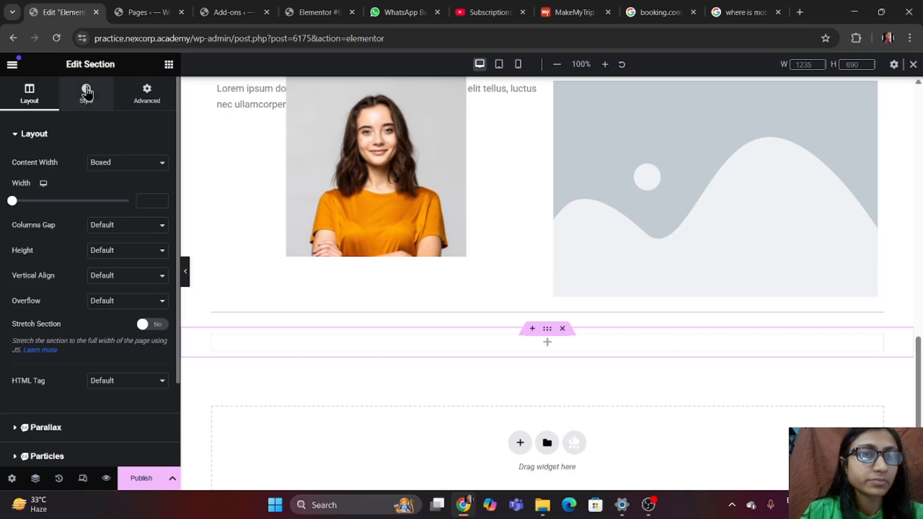
Replace the placeholder image beside the text with flat-lay-healthy-fruit-vegetable_24899-1244.jpg from the media library
{"action": "left_click", "coordinate": [665, 195]}
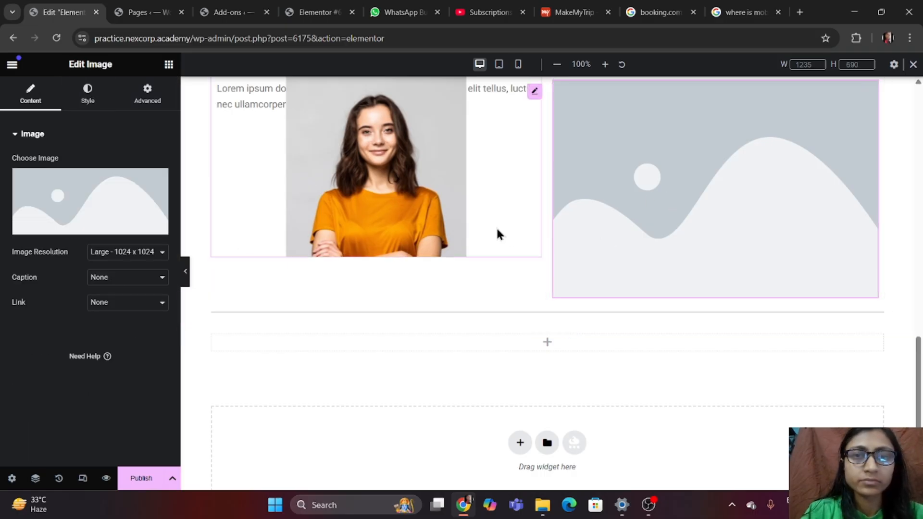
{"action": "left_click", "coordinate": [118, 227]}
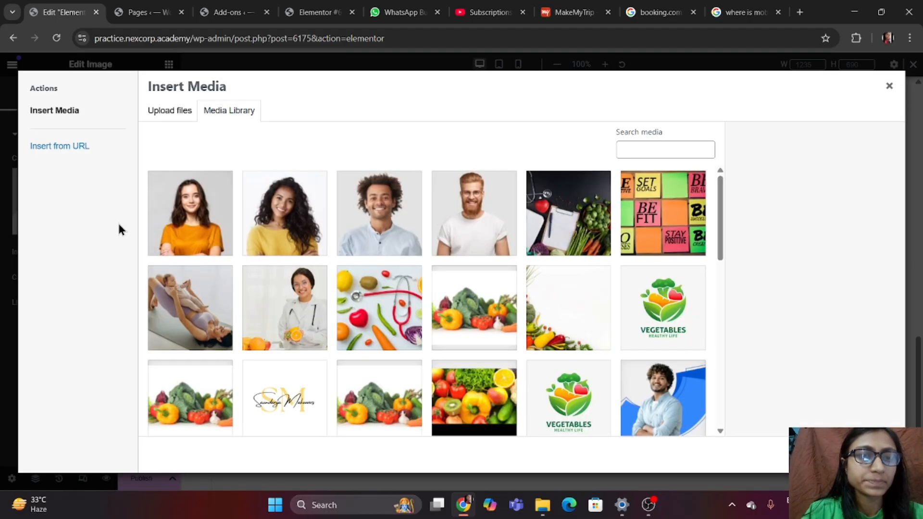
{"action": "left_click", "coordinate": [393, 331]}
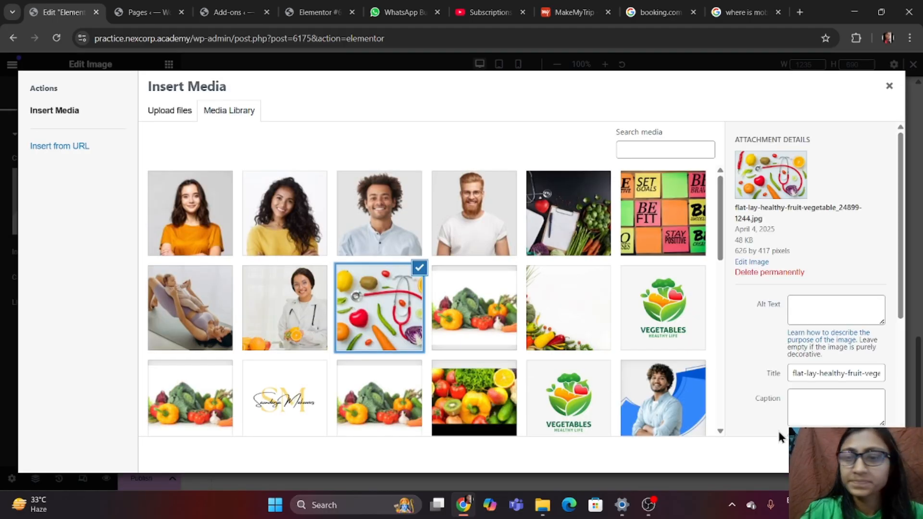
{"action": "left_click", "coordinate": [875, 455]}
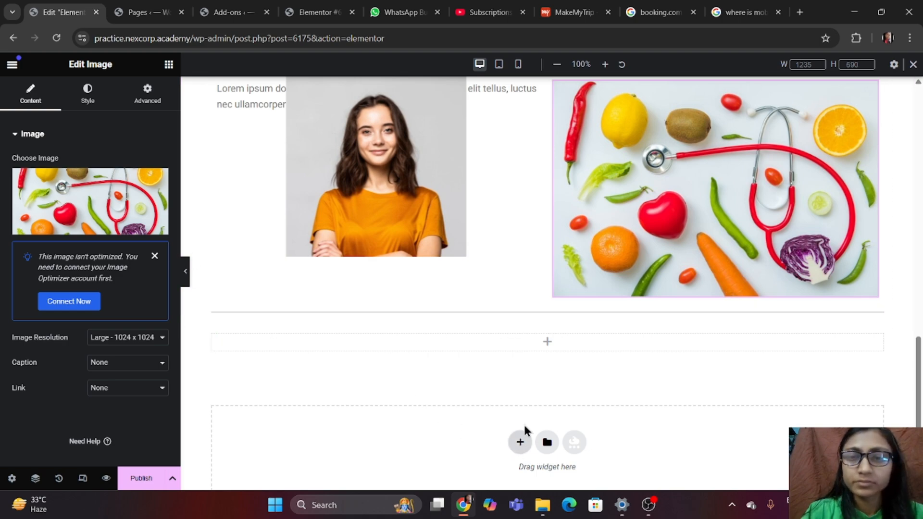
Add a Spacer widget to the empty section below the divider and set its space to 25 px
{"action": "left_click", "coordinate": [166, 69]}
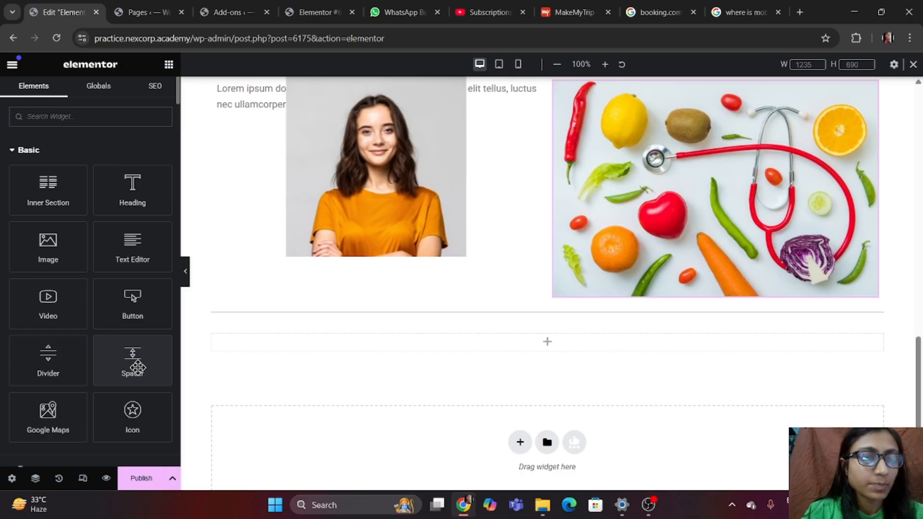
{"action": "scroll", "coordinate": [135, 394], "scroll_direction": "down", "scroll_amount": 2}
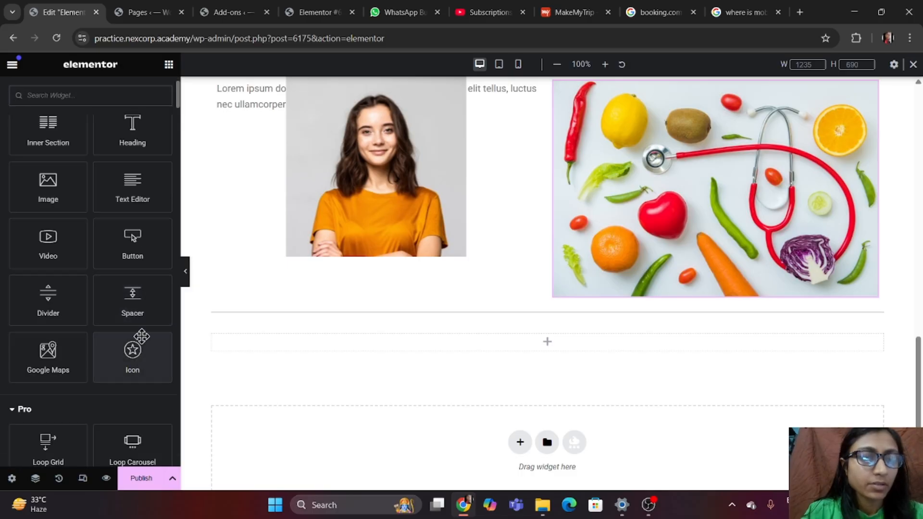
{"action": "left_click_drag", "start_coordinate": [140, 301], "coordinate": [537, 338]}
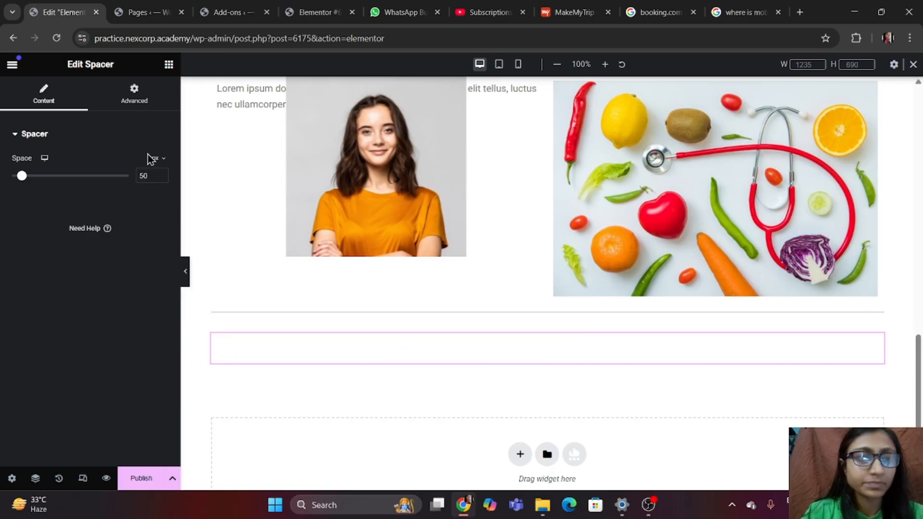
{"action": "mouse_move", "coordinate": [25, 184]}
{"action": "left_mouse_down"}
{"action": "mouse_move", "coordinate": [47, 181]}
{"action": "mouse_move", "coordinate": [21, 184]}
{"action": "left_mouse_up"}
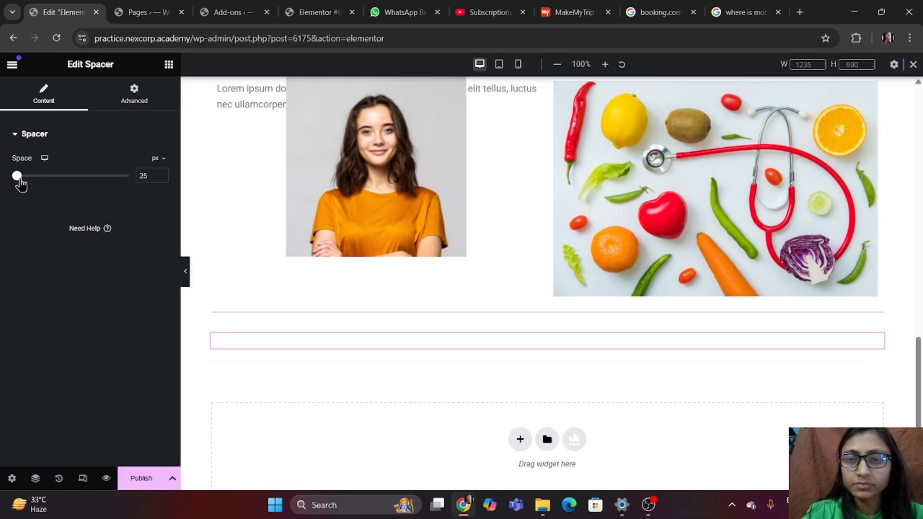
Add a new section with three equal columns below the spacer
{"action": "left_click", "coordinate": [519, 439]}
{"action": "left_click", "coordinate": [513, 465]}
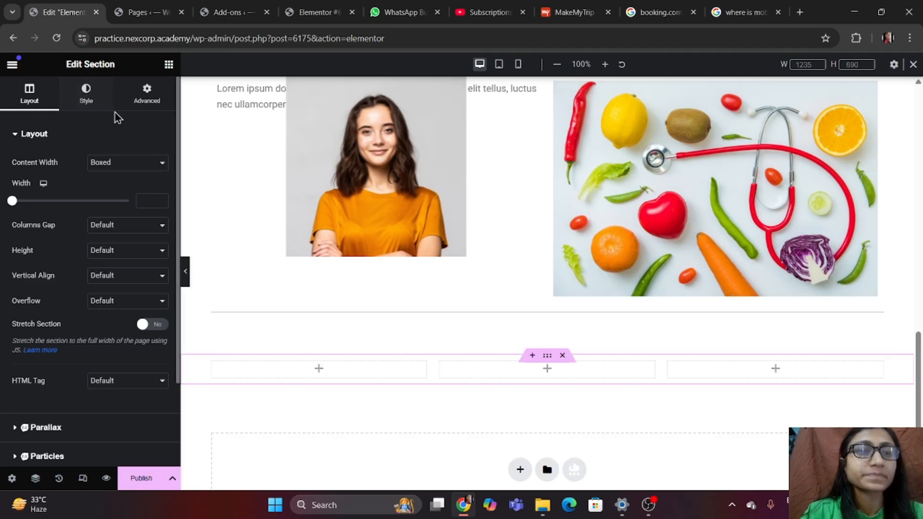
Examine the available widgets, from the Basic ones such as Google Maps and Icon through the Pro group down to Facebook Embed
{"action": "left_click", "coordinate": [169, 64]}
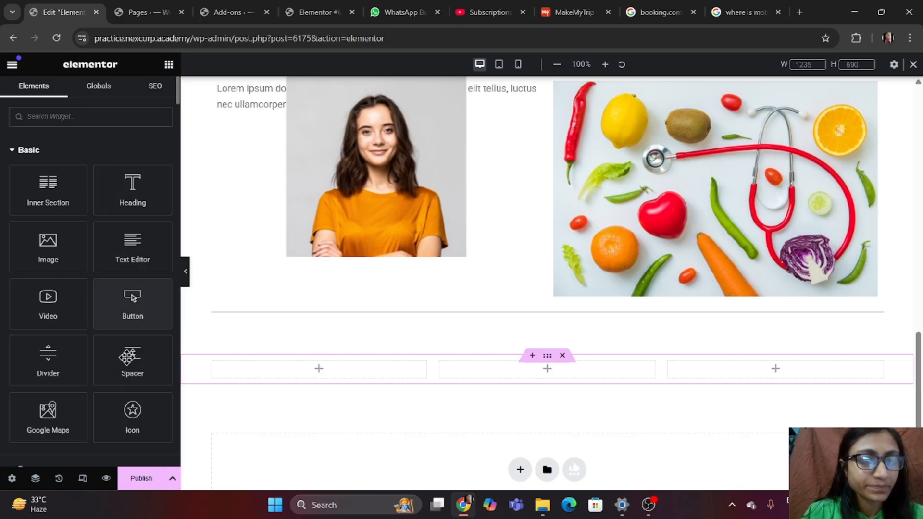
{"action": "scroll", "coordinate": [132, 365], "scroll_direction": "down", "scroll_amount": 1}
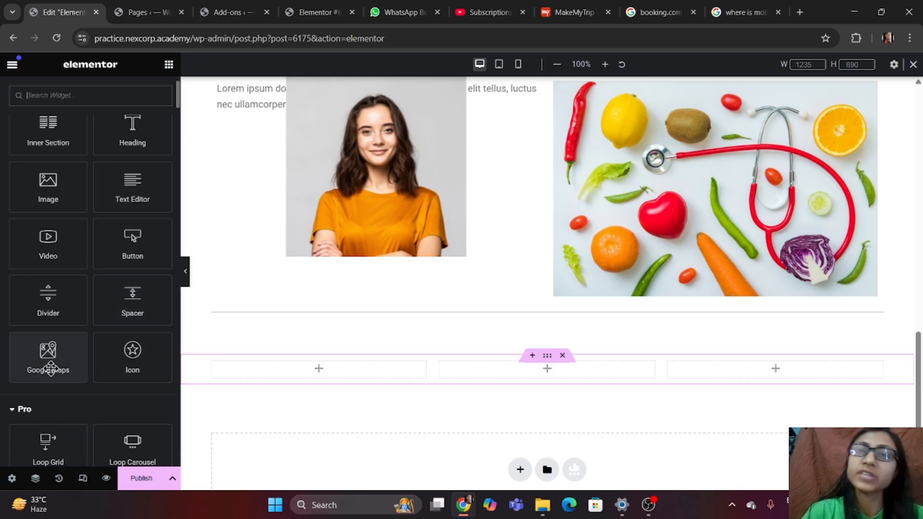
{"action": "left_click_drag", "start_coordinate": [52, 368], "coordinate": [458, 367]}
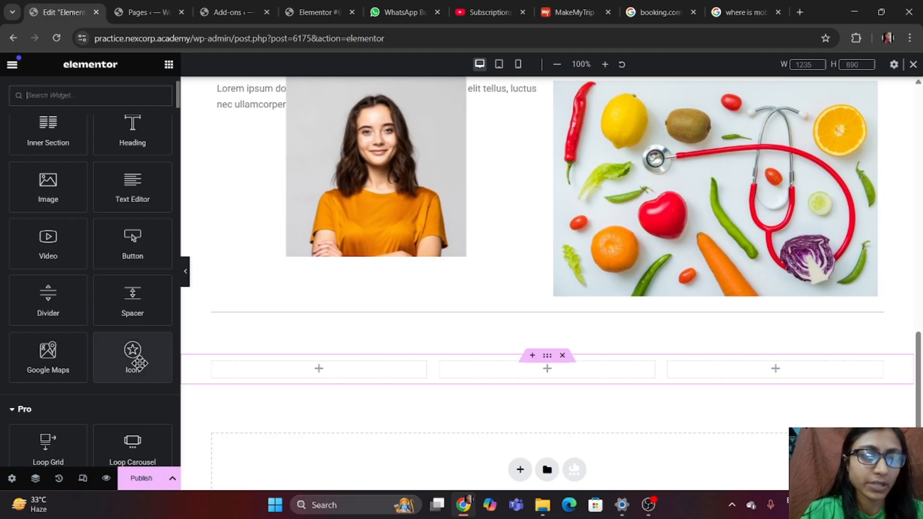
{"action": "scroll", "coordinate": [132, 358], "scroll_direction": "down", "scroll_amount": 1}
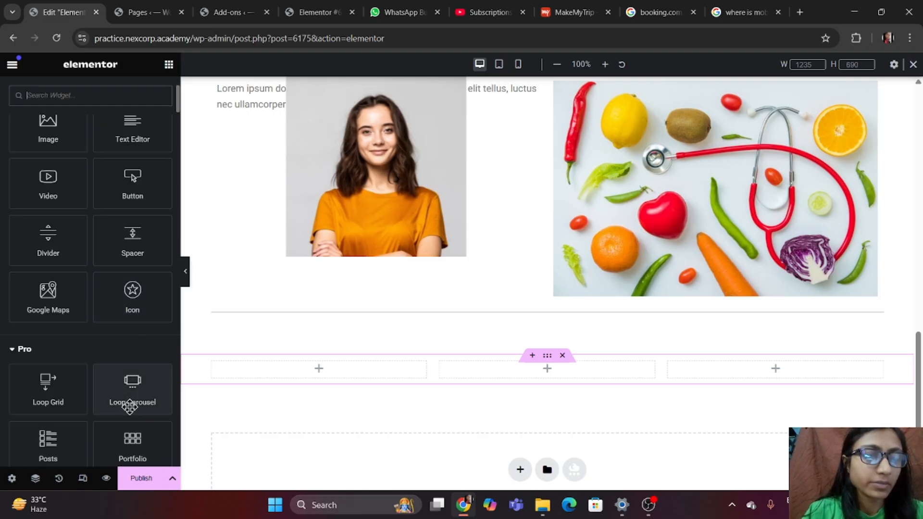
{"action": "scroll", "coordinate": [133, 394], "scroll_direction": "down", "scroll_amount": 2}
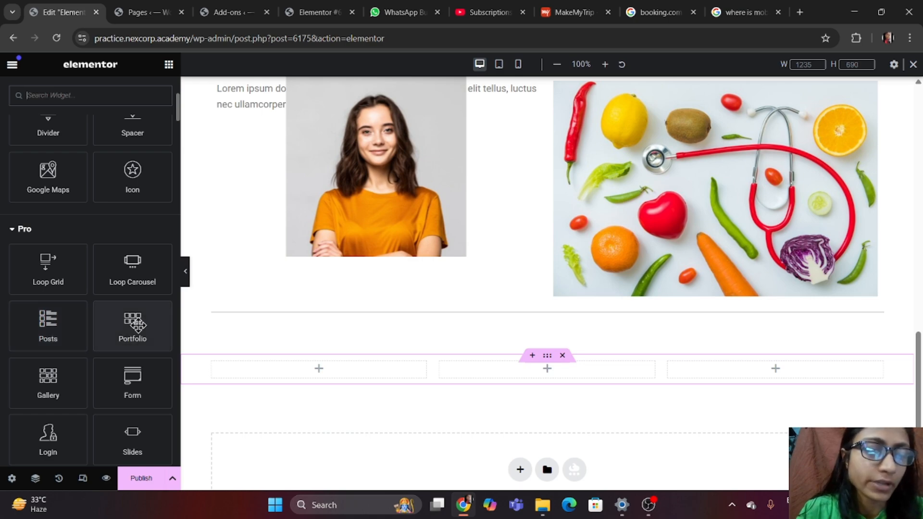
{"action": "scroll", "coordinate": [118, 385], "scroll_direction": "down", "scroll_amount": 2}
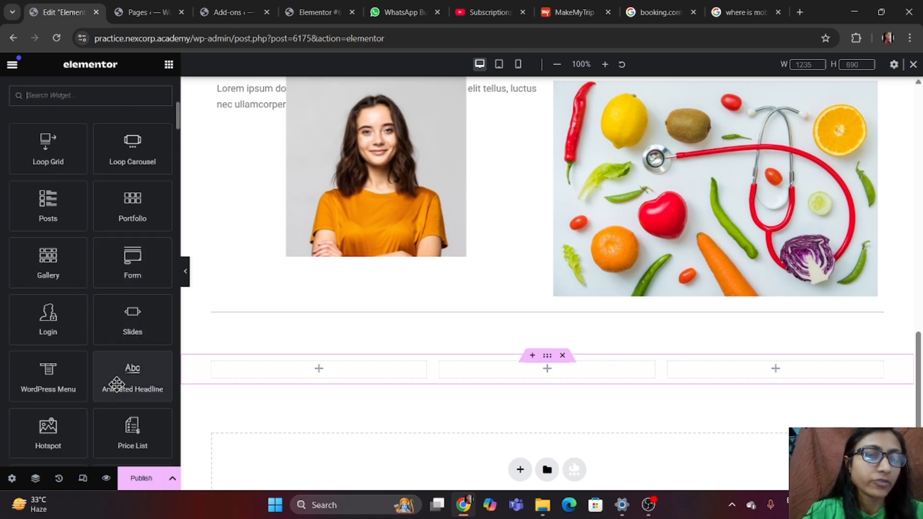
{"action": "scroll", "coordinate": [115, 373], "scroll_direction": "down", "scroll_amount": 3}
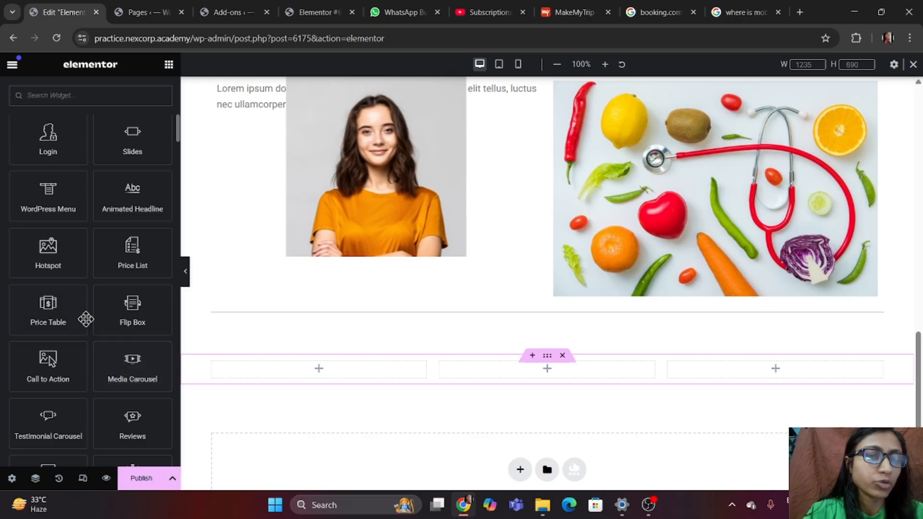
{"action": "scroll", "coordinate": [65, 296], "scroll_direction": "down", "scroll_amount": 5}
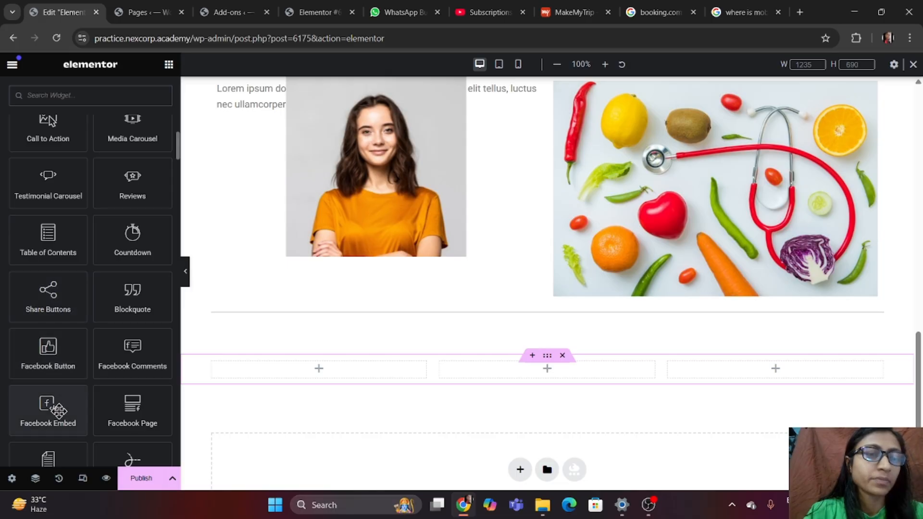
Examine the remaining Pro widgets and the General group, from Image Box through Text Path, plus the Link In Bio widget
{"action": "scroll", "coordinate": [58, 409], "scroll_direction": "down", "scroll_amount": 5}
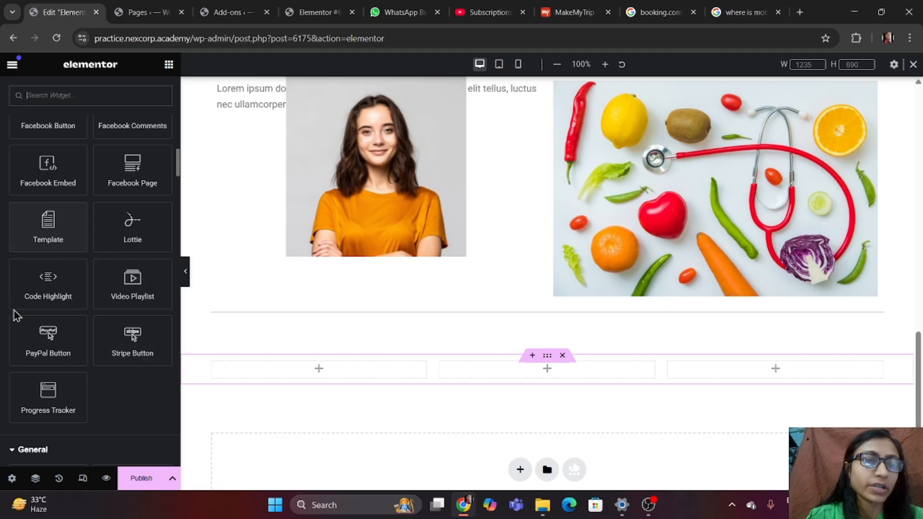
{"action": "scroll", "coordinate": [56, 384], "scroll_direction": "down", "scroll_amount": 7}
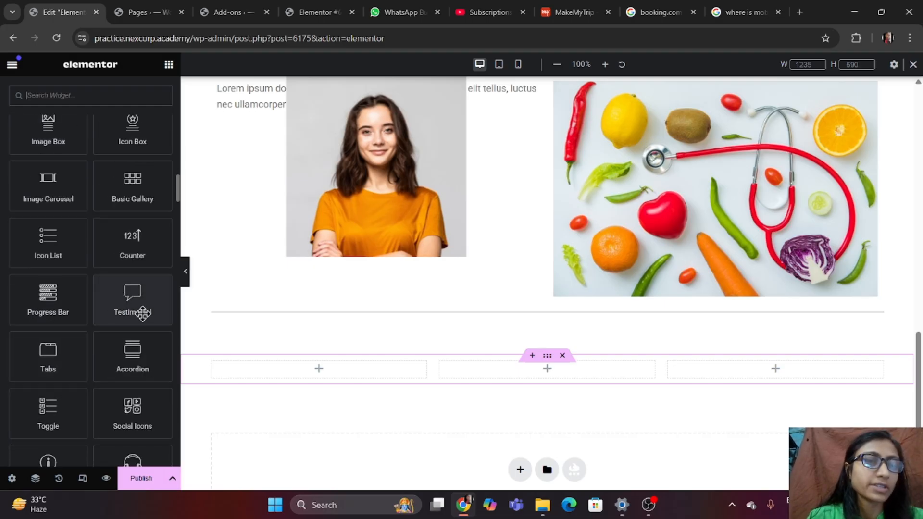
{"action": "scroll", "coordinate": [74, 332], "scroll_direction": "down", "scroll_amount": 5}
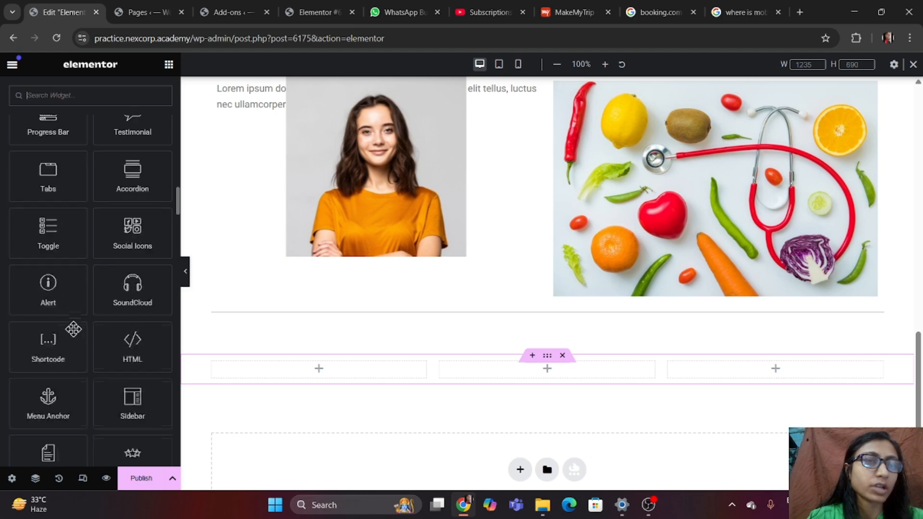
{"action": "scroll", "coordinate": [74, 329], "scroll_direction": "down", "scroll_amount": 4}
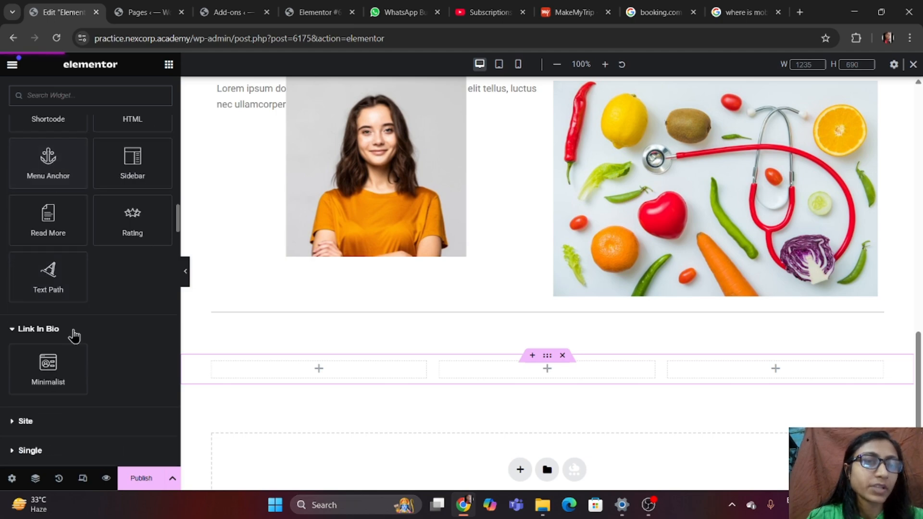
{"action": "scroll", "coordinate": [58, 355], "scroll_direction": "down", "scroll_amount": 7}
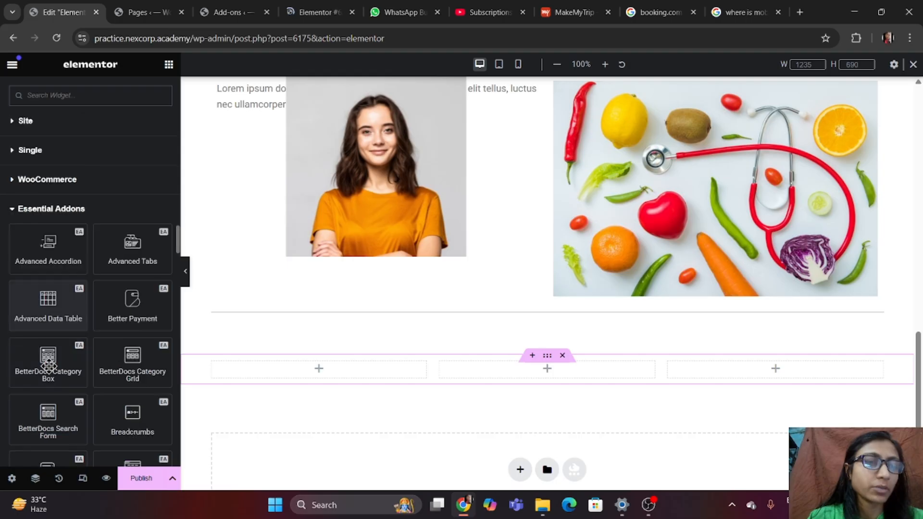
{"action": "scroll", "coordinate": [49, 366], "scroll_direction": "up", "scroll_amount": 5}
{"action": "scroll", "coordinate": [48, 366], "scroll_direction": "up", "scroll_amount": 2}
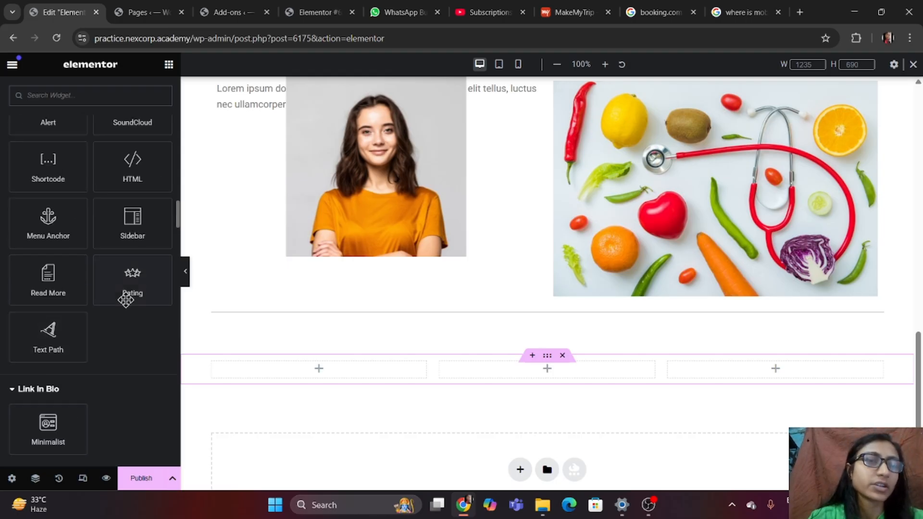
{"action": "scroll", "coordinate": [36, 295], "scroll_direction": "up", "scroll_amount": 5}
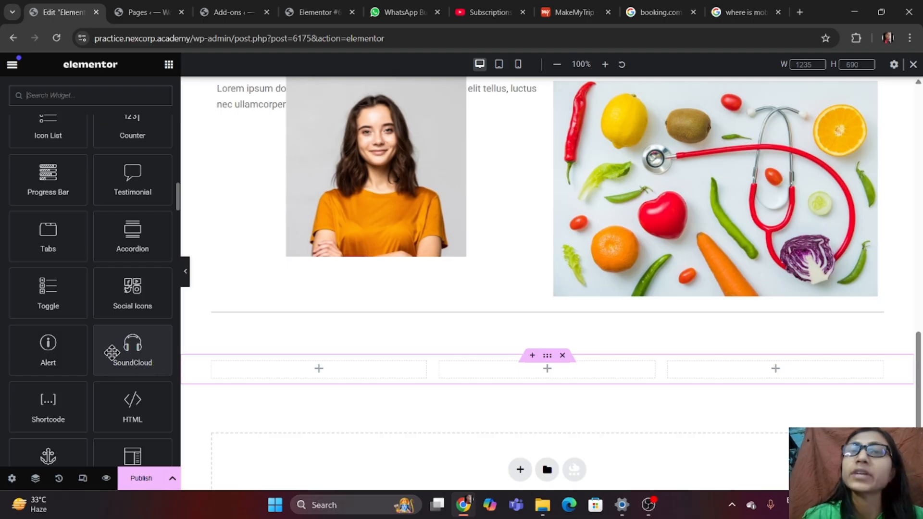
Review the widget groups again from Pro and General down to Essential Addons, including its Advanced Accordion, Data Table and Flip Box widgets
{"action": "scroll", "coordinate": [111, 374], "scroll_direction": "down", "scroll_amount": 5}
{"action": "scroll", "coordinate": [111, 375], "scroll_direction": "down", "scroll_amount": 14}
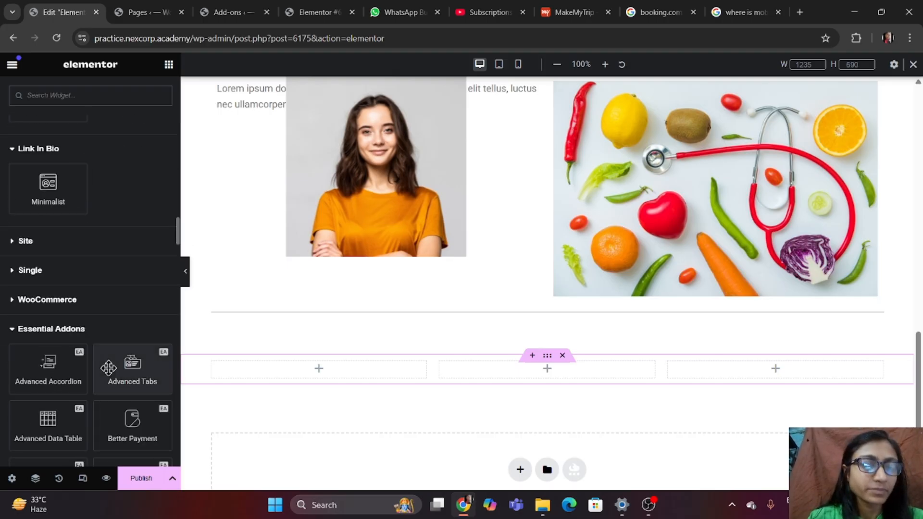
{"action": "scroll", "coordinate": [108, 367], "scroll_direction": "up", "scroll_amount": 7}
{"action": "scroll", "coordinate": [108, 368], "scroll_direction": "up", "scroll_amount": 7}
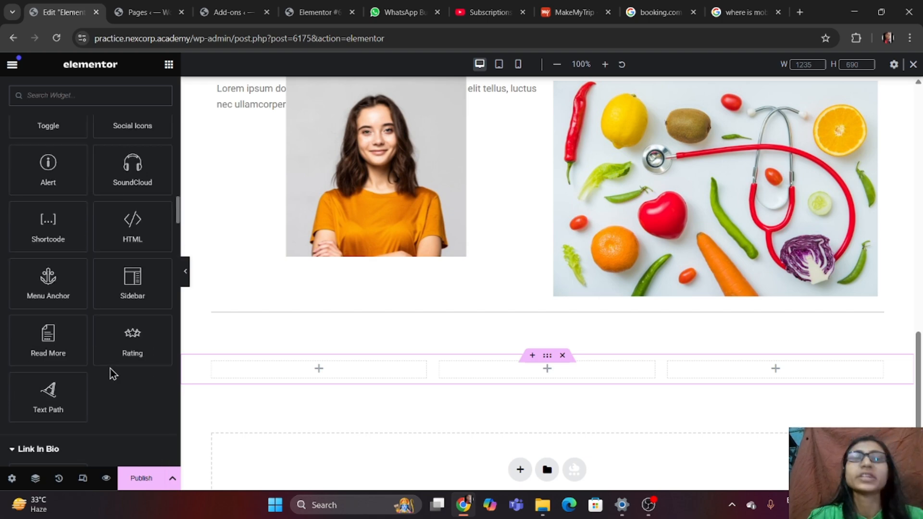
{"action": "scroll", "coordinate": [109, 371], "scroll_direction": "up", "scroll_amount": 18}
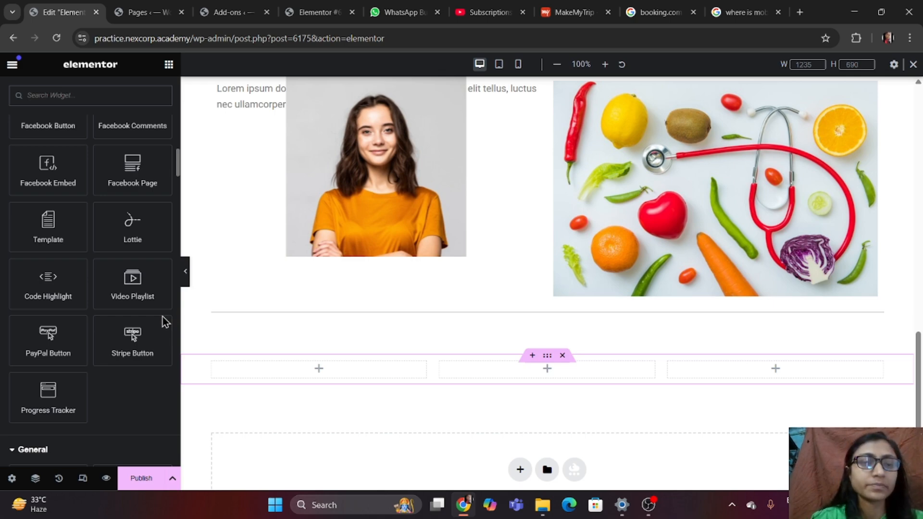
{"action": "scroll", "coordinate": [163, 321], "scroll_direction": "down", "scroll_amount": 15}
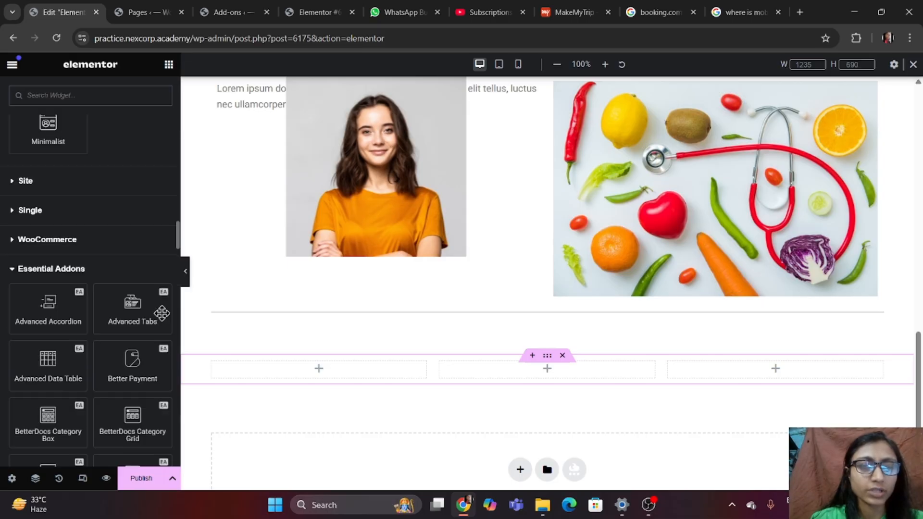
{"action": "scroll", "coordinate": [162, 313], "scroll_direction": "down", "scroll_amount": 15}
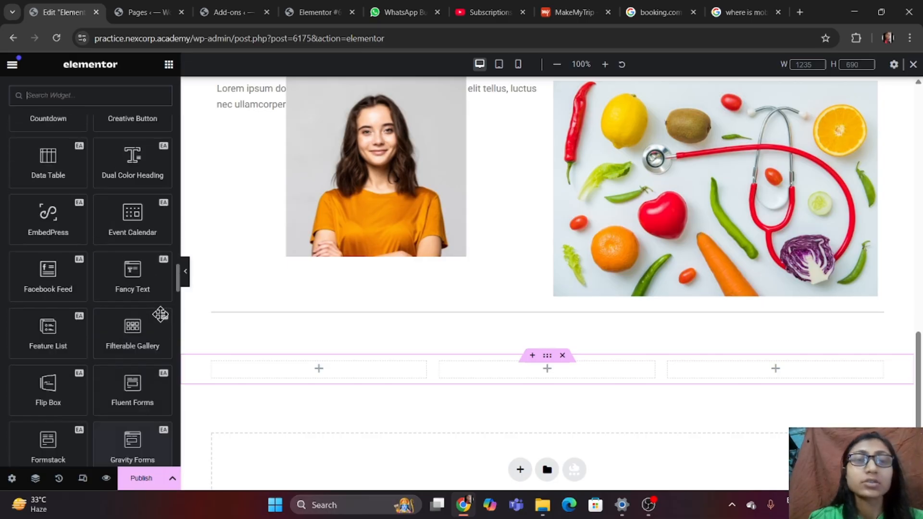
{"action": "scroll", "coordinate": [161, 313], "scroll_direction": "up", "scroll_amount": 8}
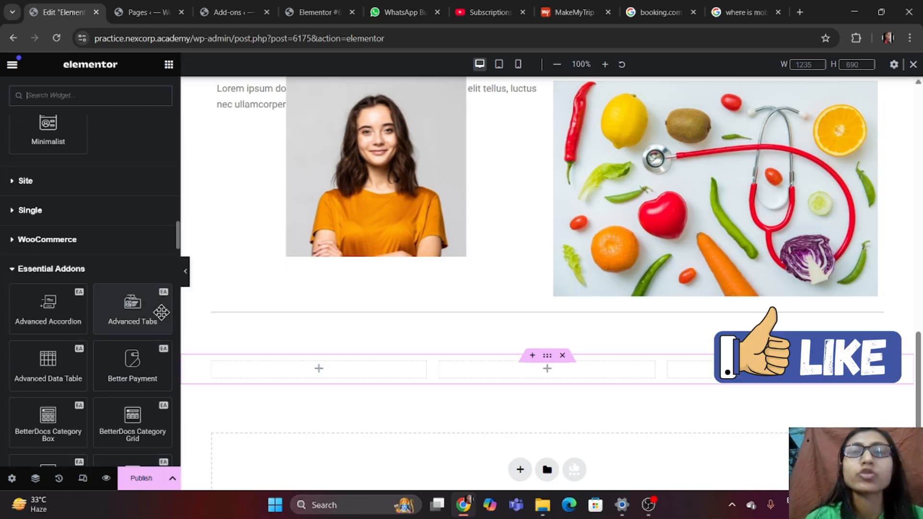